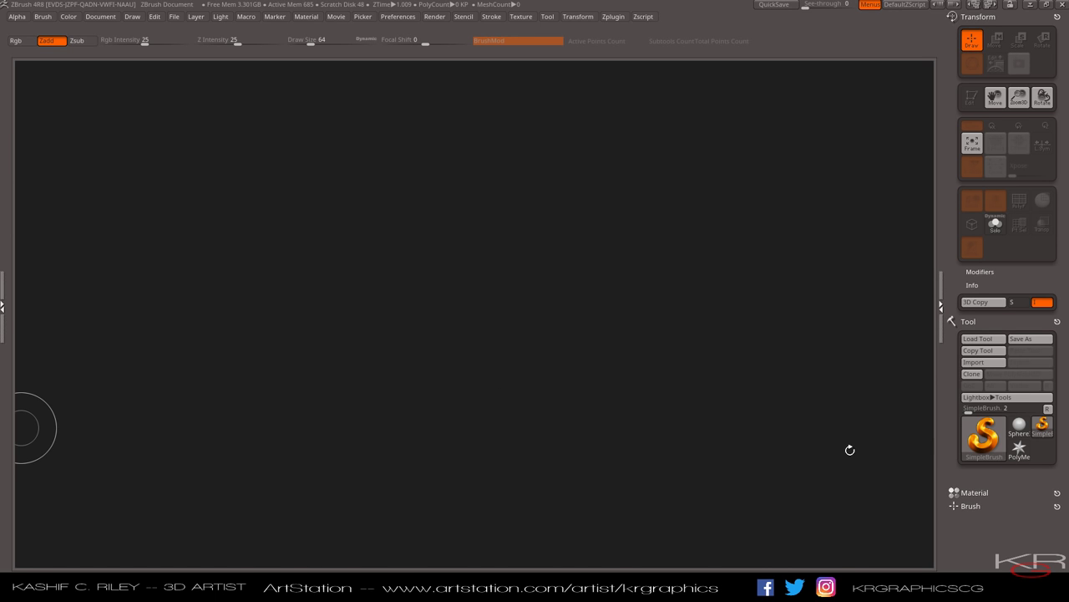
# - Draw a Sphere3D in the middle of the canvas, put it in Edit mode and convert it to a PolyMesh3D
pyautogui.click(1017, 426)
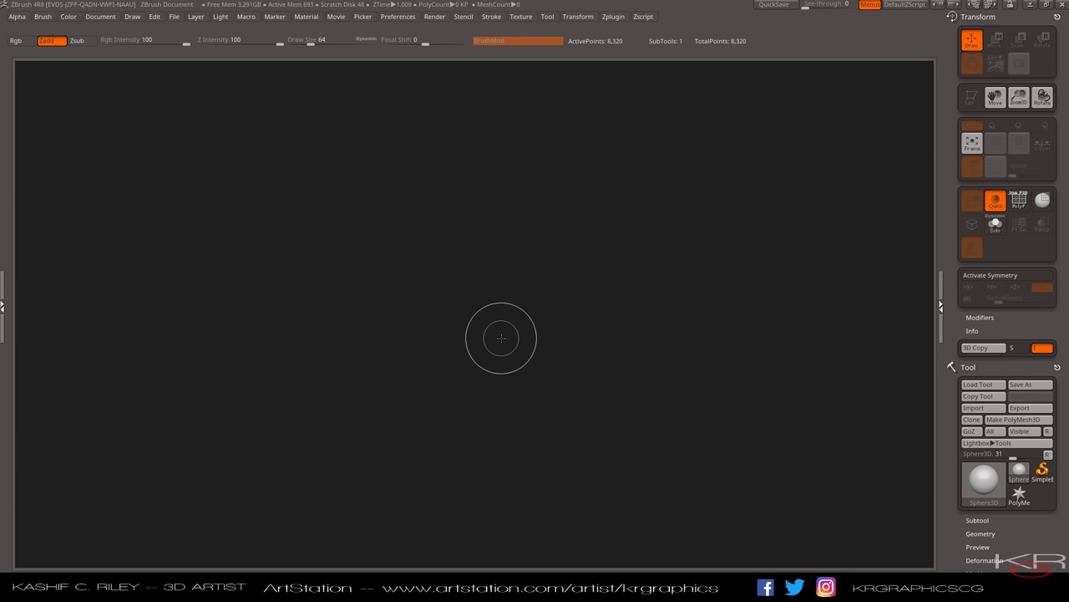
pyautogui.moveTo(475, 296)
pyautogui.mouseDown()
pyautogui.moveTo(480, 377)
pyautogui.moveTo(533, 426)
pyautogui.mouseUp()
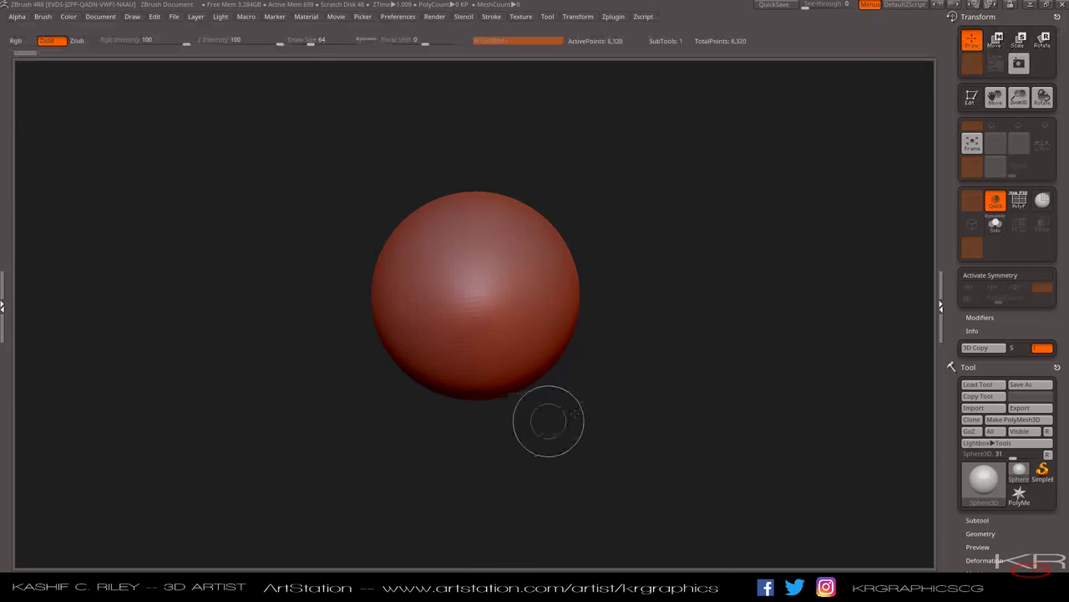
pyautogui.press('t')
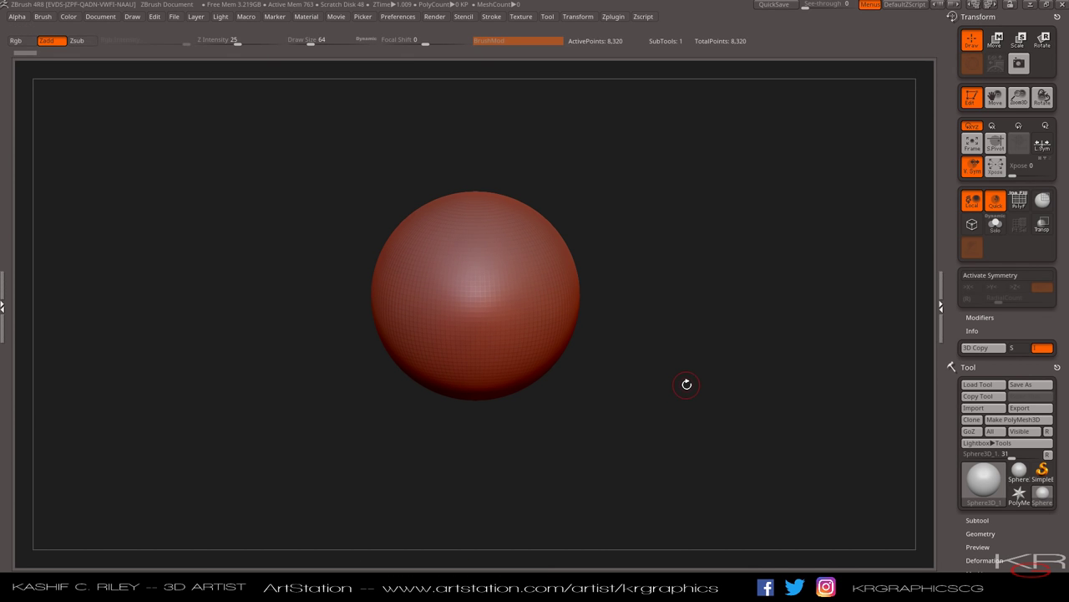
pyautogui.click(970, 520)
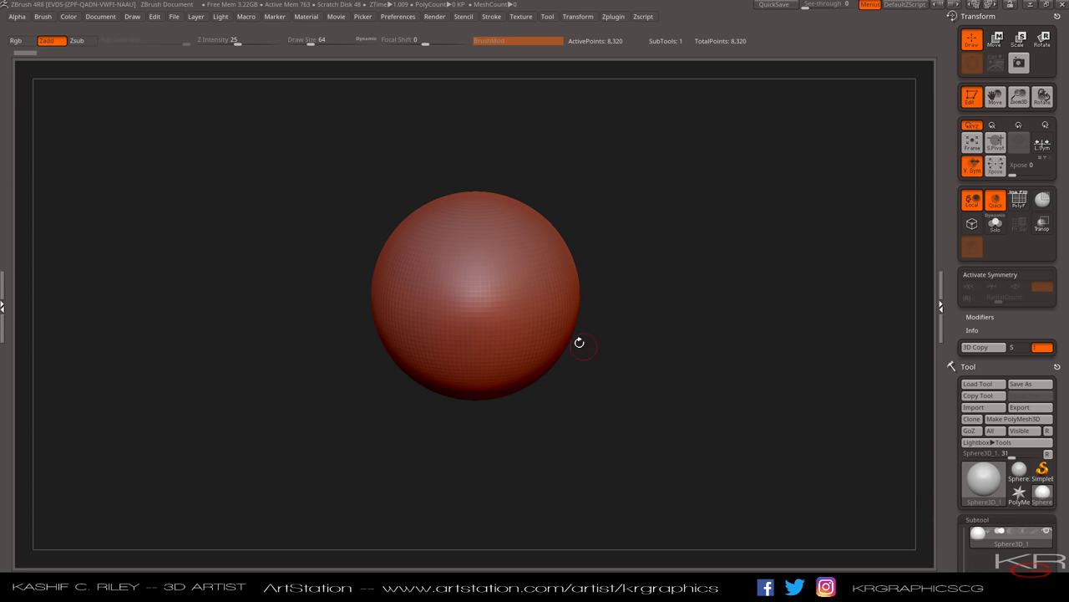
pyautogui.click(1014, 418)
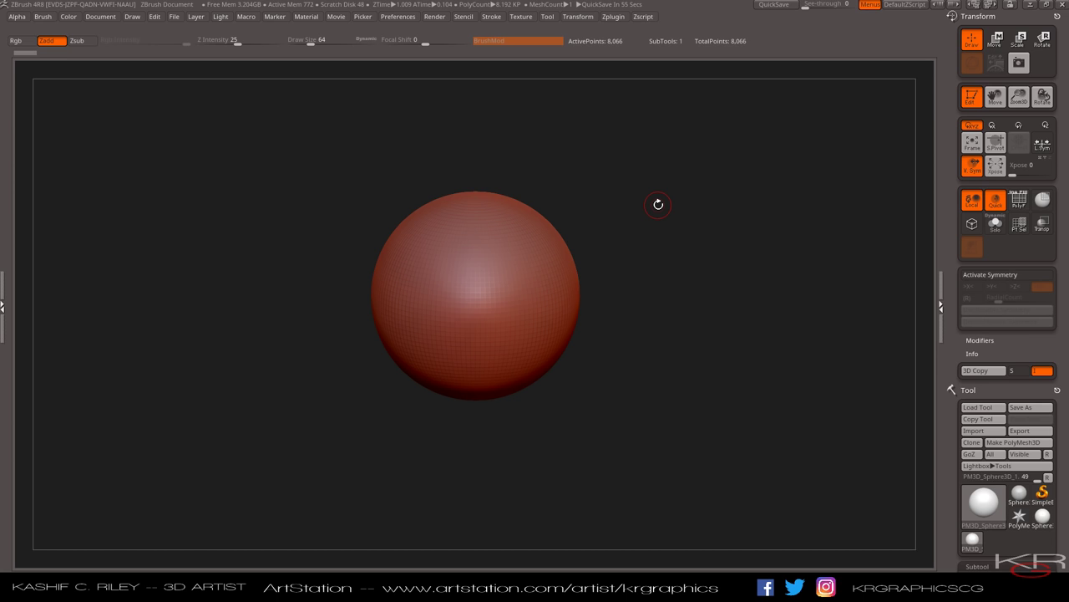
# - Cycle through the Move, Scale, Rotate and Draw modes, finishing in Move mode with the gizmo on the sphere
pyautogui.press('w')
pyautogui.press('e')
pyautogui.press('r')
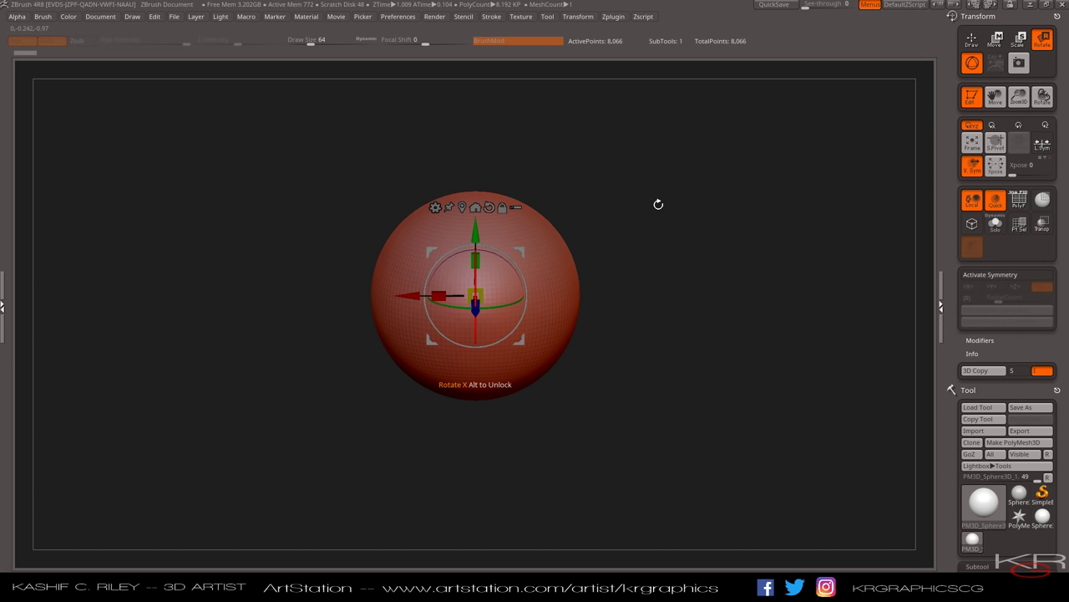
pyautogui.press('w')
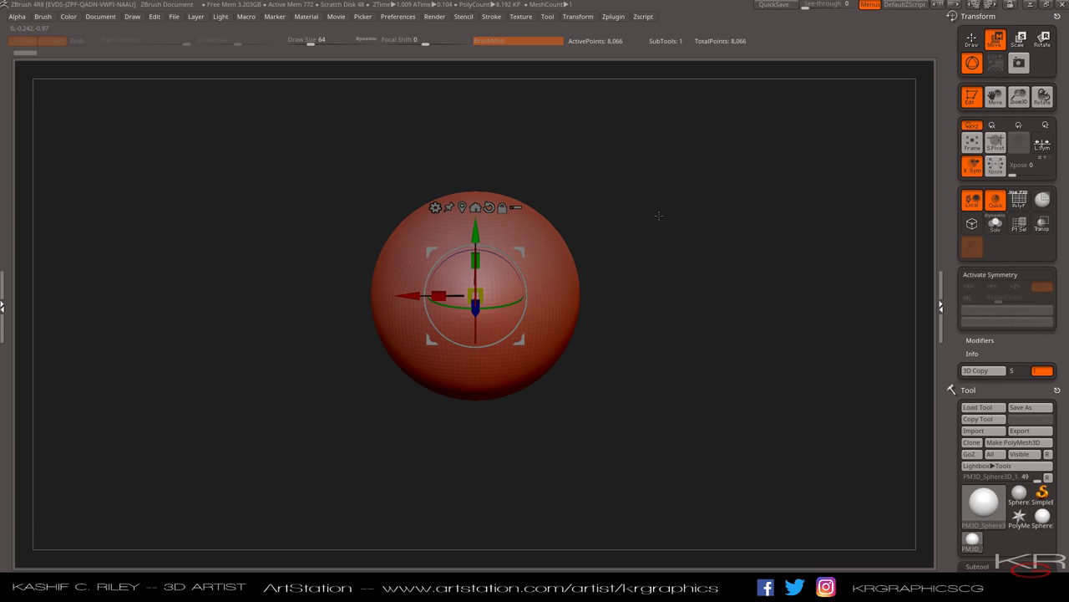
pyautogui.press('r')
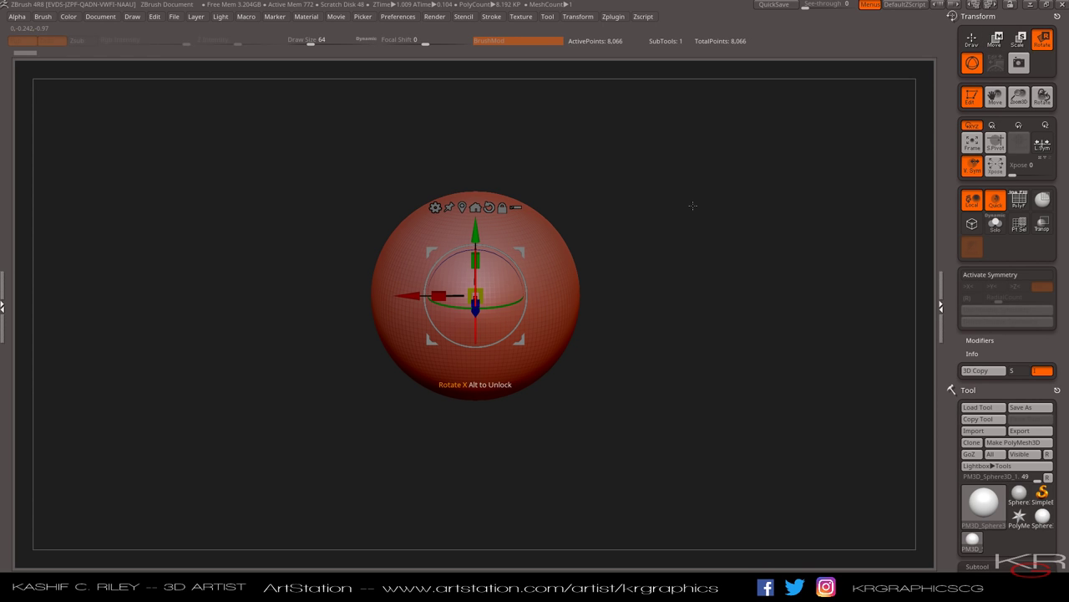
pyautogui.press('e')
pyautogui.press('w')
pyautogui.press('q')
pyautogui.press('w')
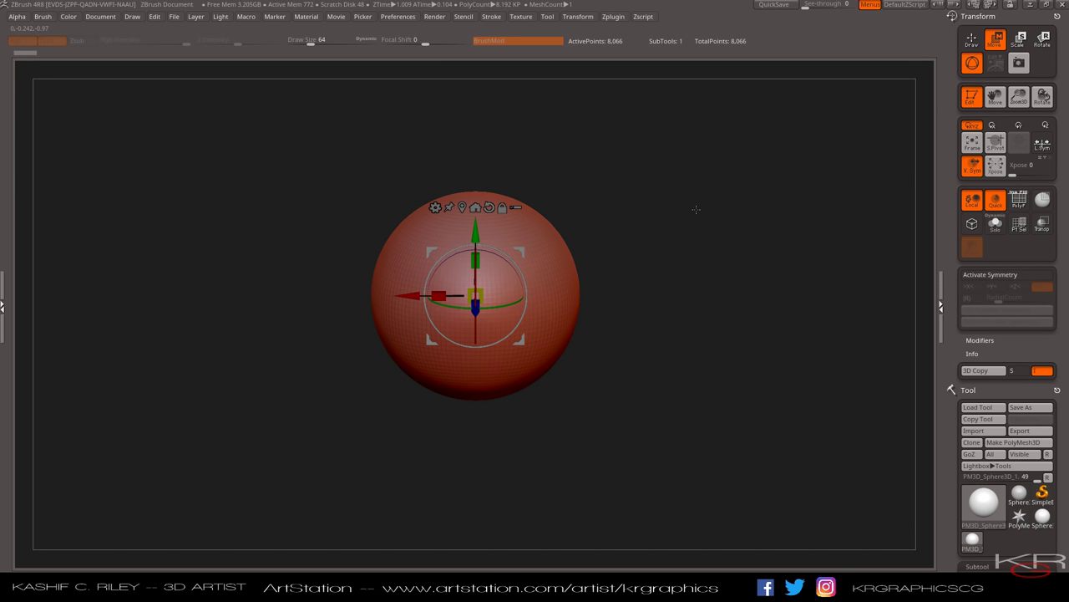
pyautogui.moveTo(688, 269)
pyautogui.mouseDown()
pyautogui.moveTo(769, 265)
pyautogui.moveTo(733, 281)
pyautogui.moveTo(674, 265)
pyautogui.moveTo(678, 257)
pyautogui.moveTo(684, 280)
pyautogui.mouseUp()
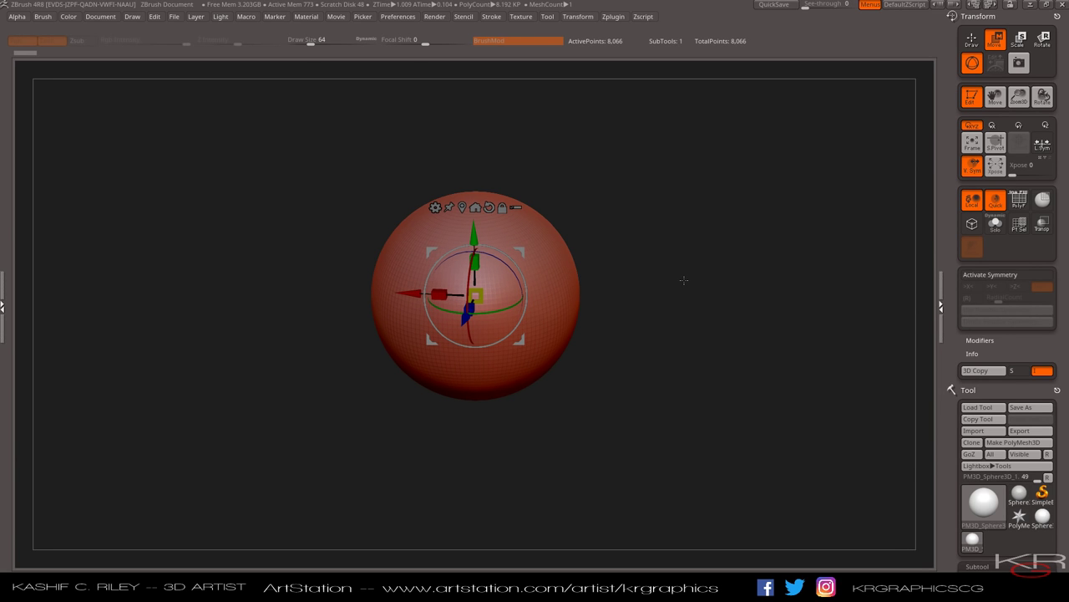
# - Replace the gizmo with the Transpose line, stretch the line to about 1.46 units past the sphere's edge, and bring the gizmo back
pyautogui.click(971, 64)
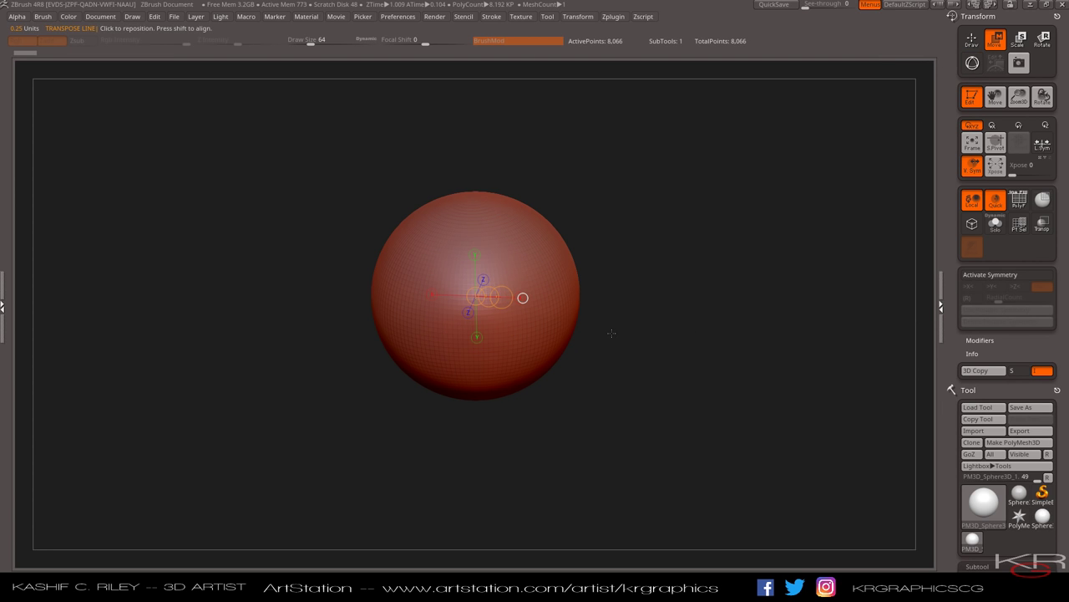
pyautogui.moveTo(505, 304); pyautogui.dragTo(599, 214)
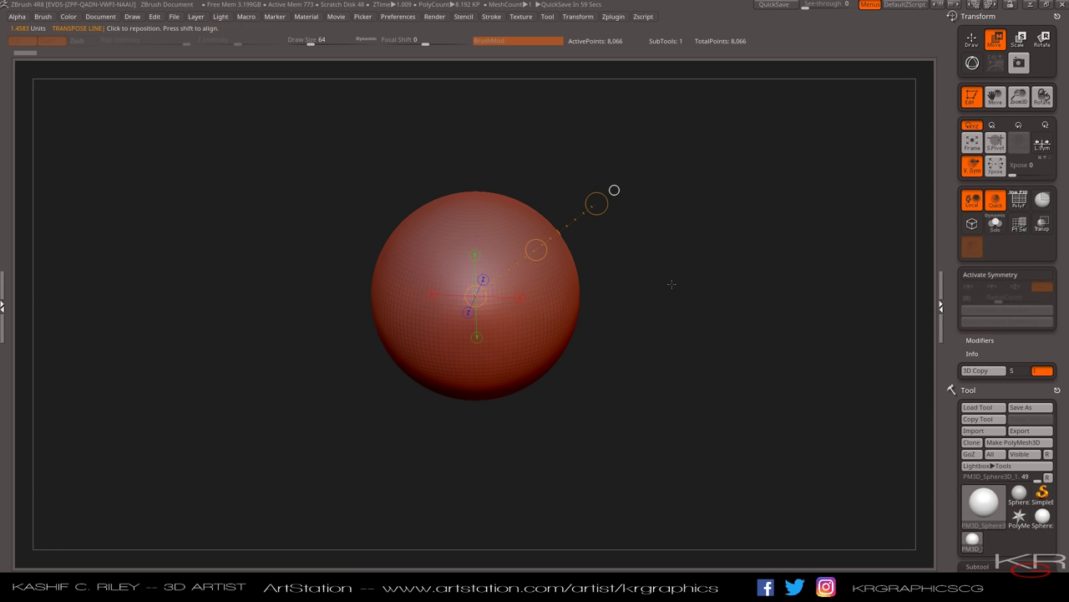
pyautogui.press('y')
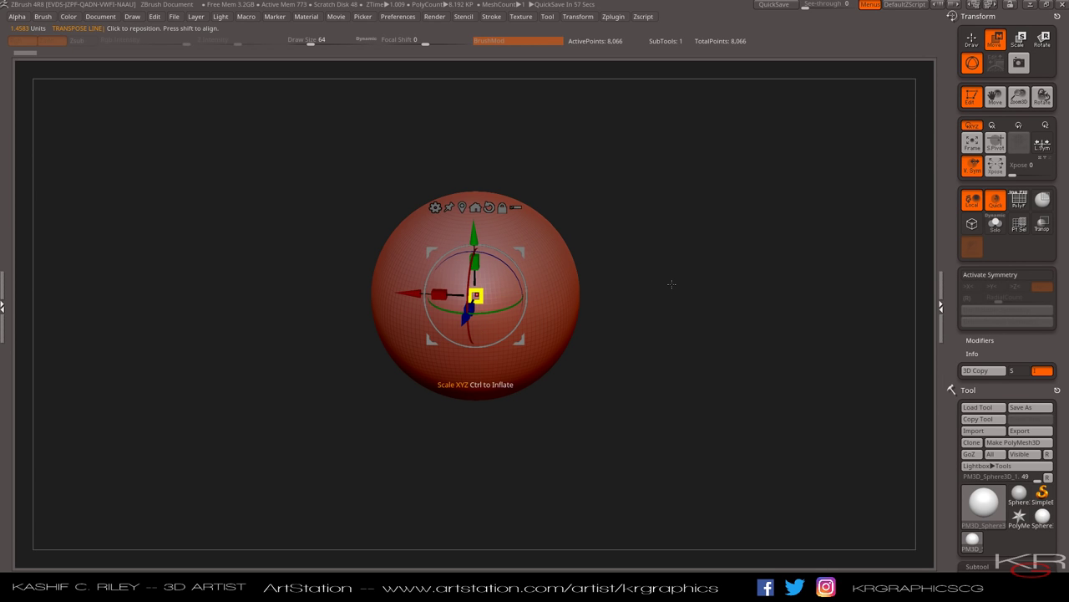
# - Try a free screen move and a rotation of the sphere, undo both, and turn on the PolyFrame display
pyautogui.moveTo(709, 368); pyautogui.dragTo(730, 361)
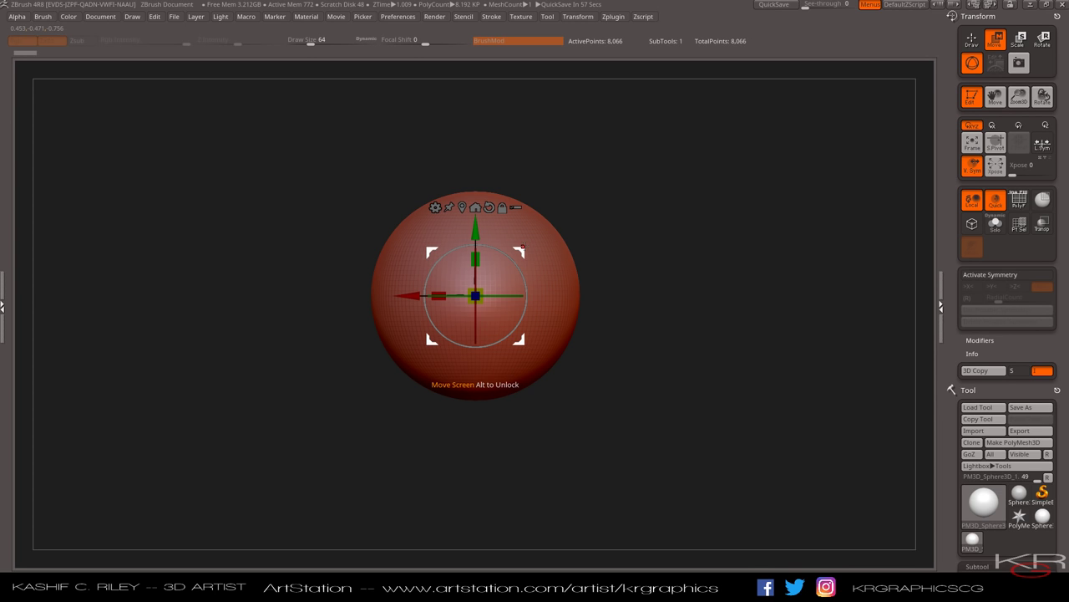
pyautogui.moveTo(521, 249); pyautogui.dragTo(449, 237)
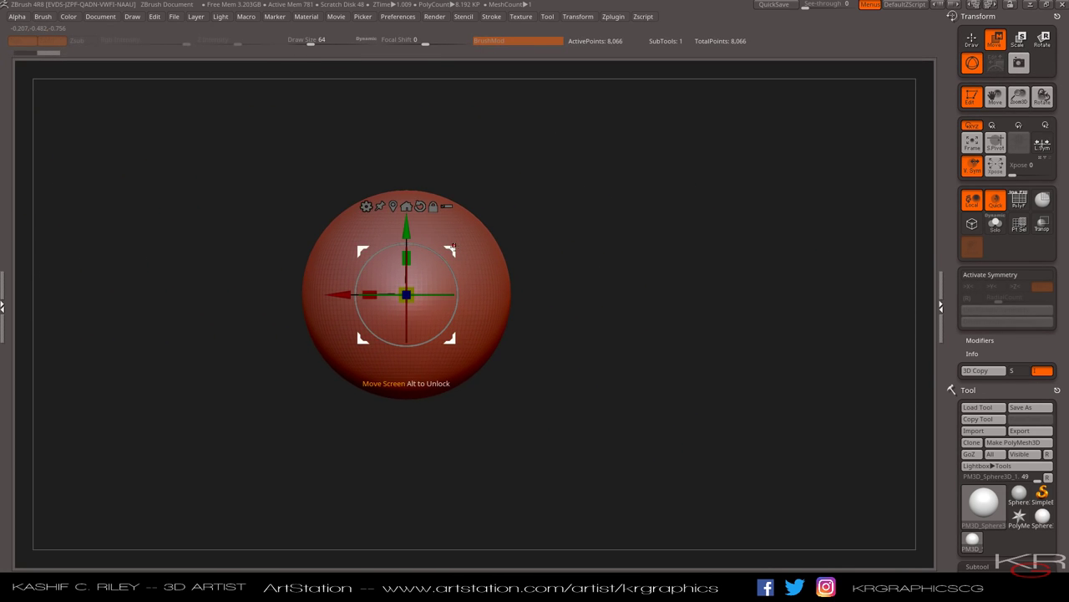
pyautogui.hotkey('ctrl', 'z')
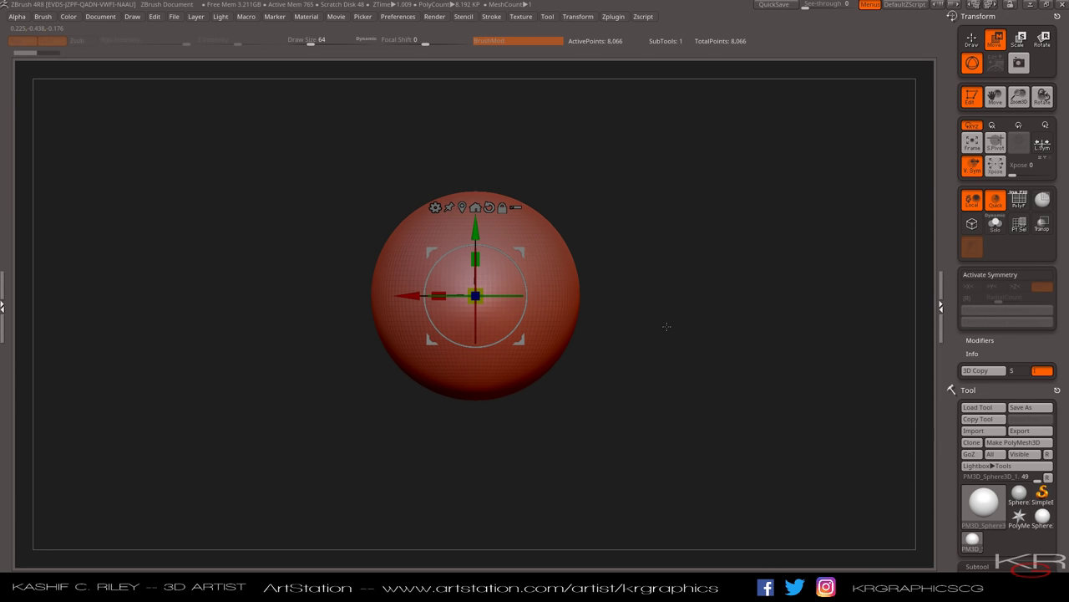
pyautogui.moveTo(529, 276); pyautogui.dragTo(535, 321)
pyautogui.hotkey('shift', 'f')
pyautogui.hotkey('ctrl', 'z')
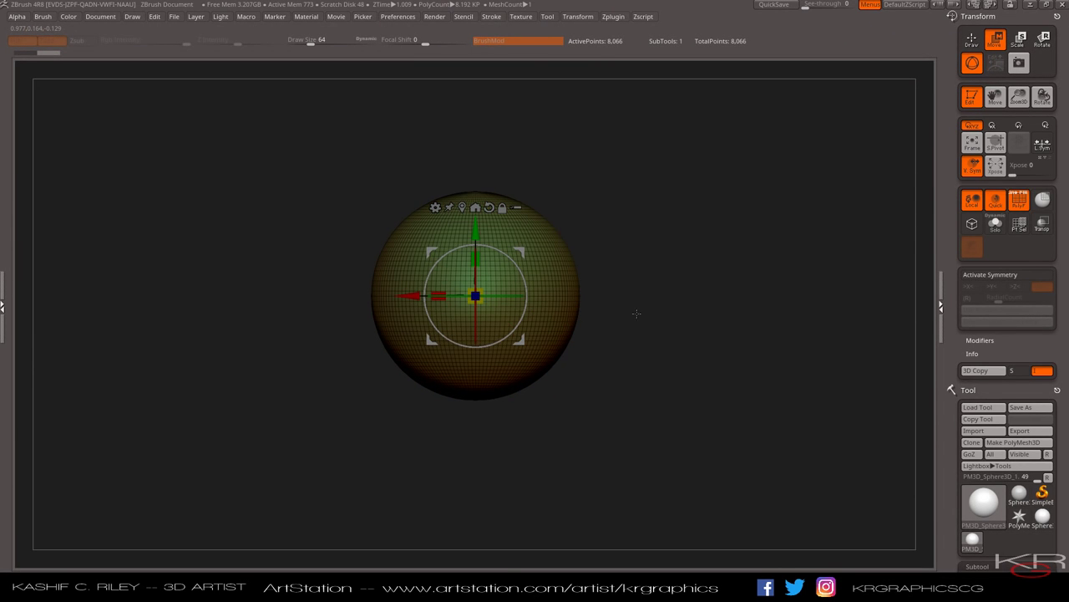
# - Try scaling the sphere separately along its Y, X and Z axes, undoing each change
pyautogui.moveTo(476, 258)
pyautogui.mouseDown()
pyautogui.moveTo(483, 216)
pyautogui.moveTo(481, 248)
pyautogui.mouseUp()
pyautogui.hotkey('ctrl', 'z')
pyautogui.moveTo(441, 293); pyautogui.dragTo(399, 291)
pyautogui.hotkey('ctrl', 'z')
pyautogui.moveTo(673, 420); pyautogui.dragTo(739, 414)
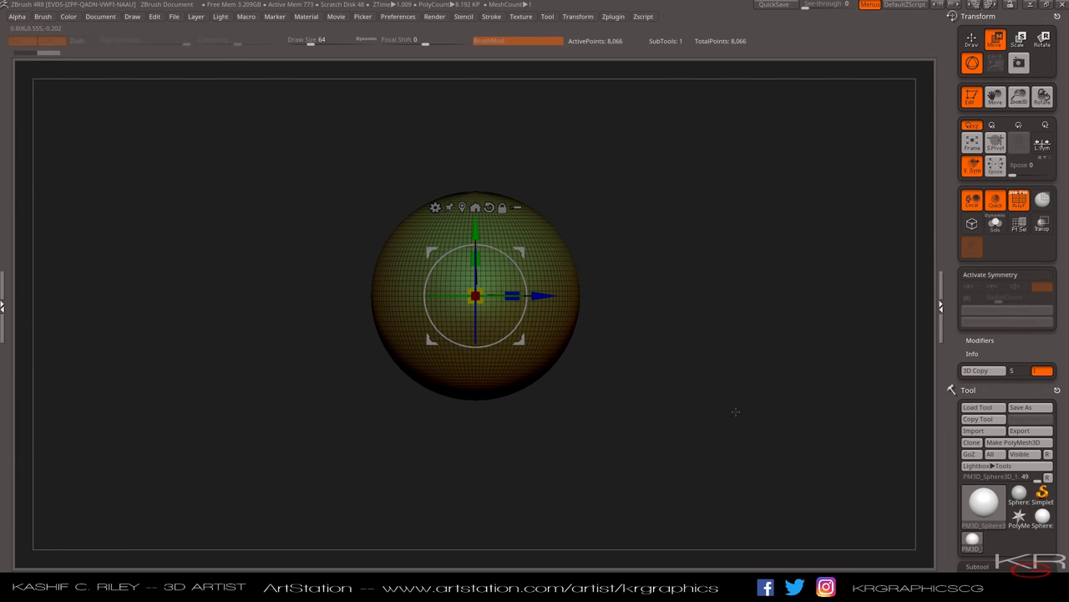
pyautogui.moveTo(513, 296); pyautogui.dragTo(535, 295)
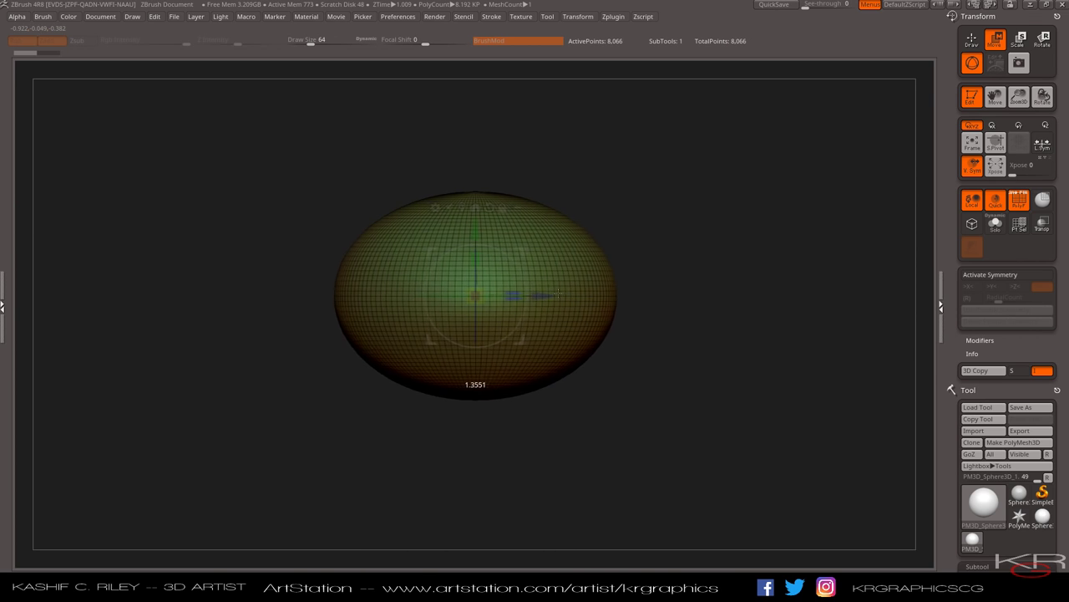
pyautogui.hotkey('ctrl', 'z')
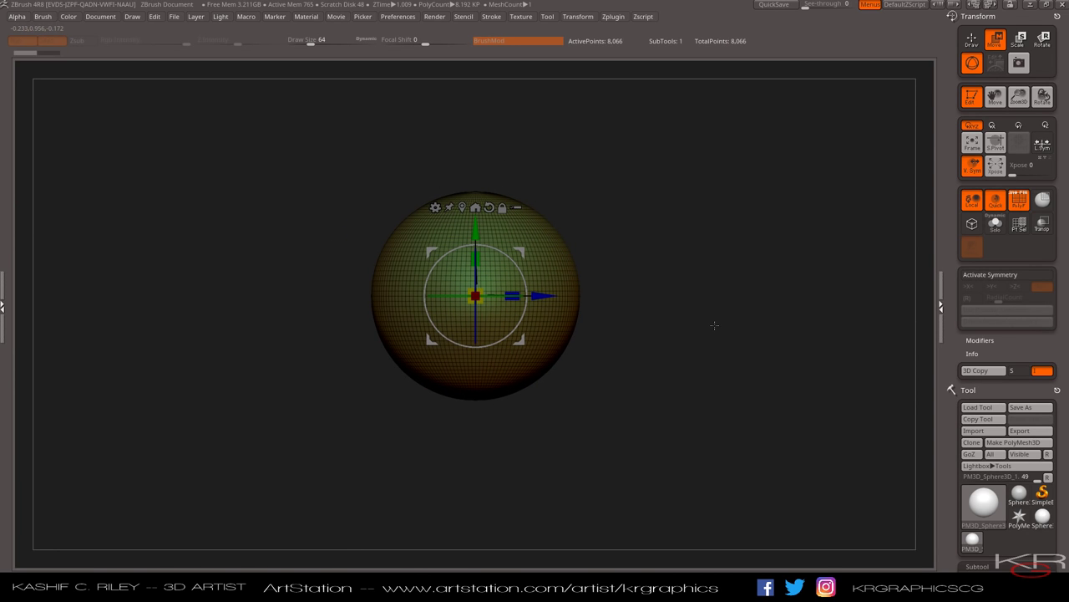
# - Try scaling the sphere uniformly on all three axes and undo the change
pyautogui.moveTo(758, 321); pyautogui.dragTo(710, 327)
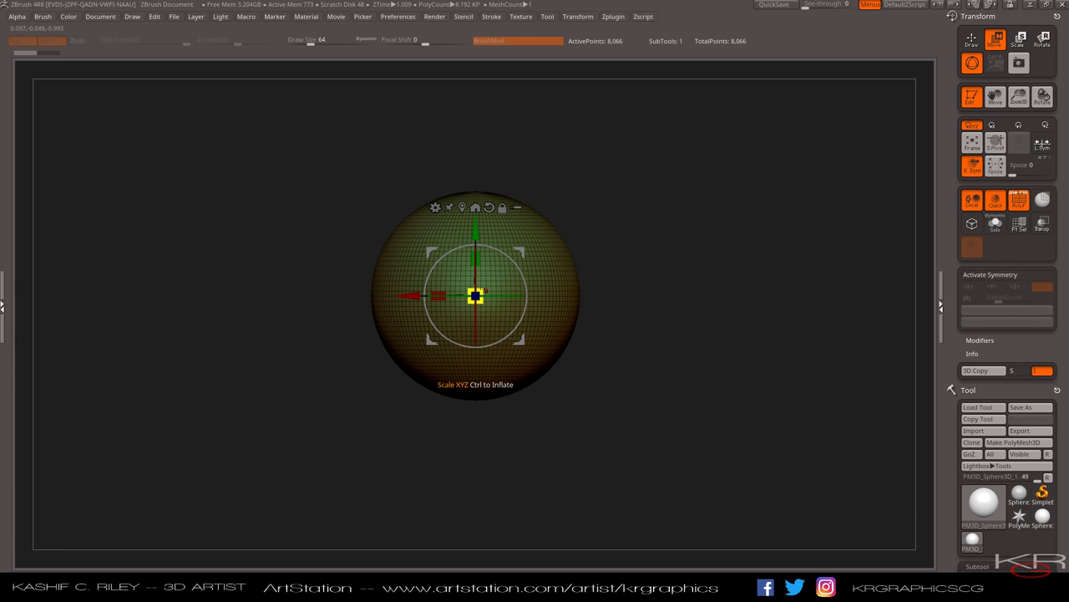
pyautogui.moveTo(484, 289); pyautogui.dragTo(802, 210)
pyautogui.hotkey('ctrl', 'z')
pyautogui.moveTo(475, 295)
pyautogui.mouseDown()
pyautogui.moveTo(551, 255)
pyautogui.moveTo(493, 286)
pyautogui.moveTo(525, 279)
pyautogui.moveTo(480, 293)
pyautogui.mouseUp()
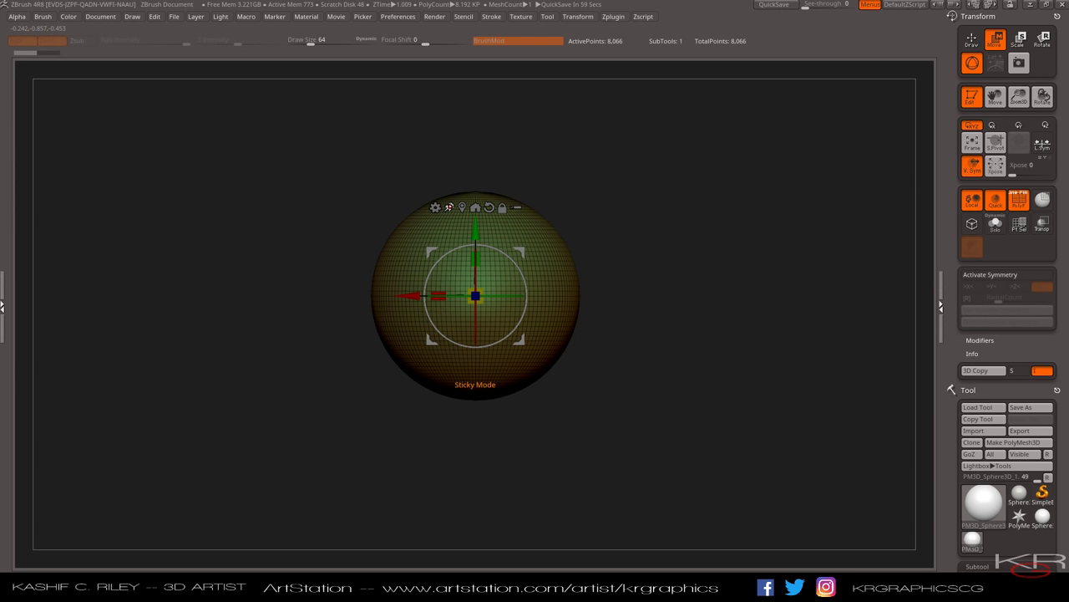
# - Offset the sphere from its gizmo using Sticky Mode, turn Sticky Mode off, and move sphere and gizmo together
pyautogui.moveTo(476, 296); pyautogui.dragTo(479, 295)
pyautogui.moveTo(522, 247); pyautogui.dragTo(575, 262)
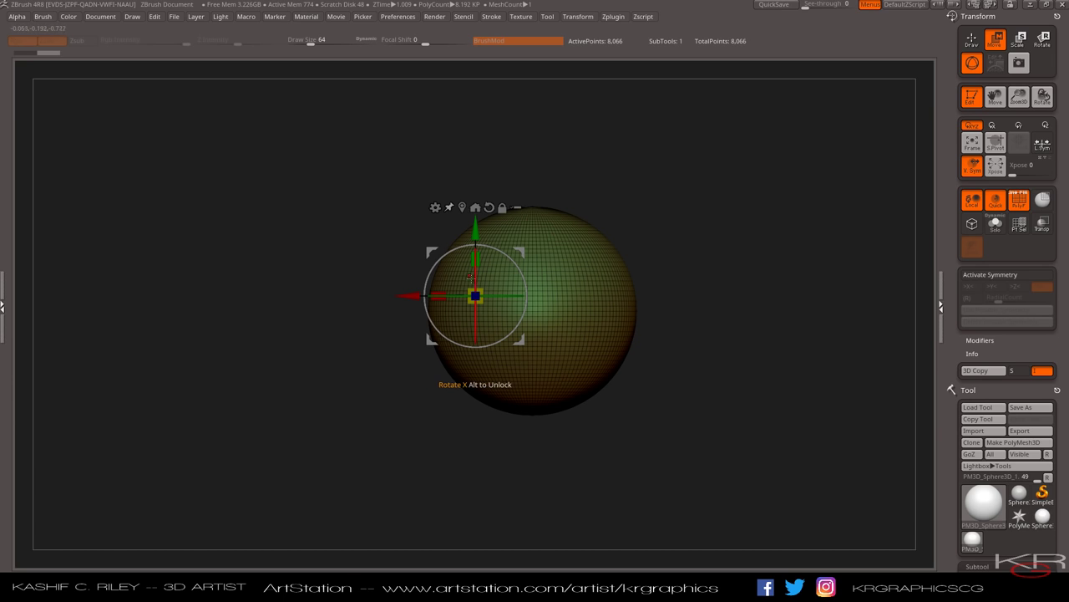
pyautogui.click(449, 207)
pyautogui.click(449, 208)
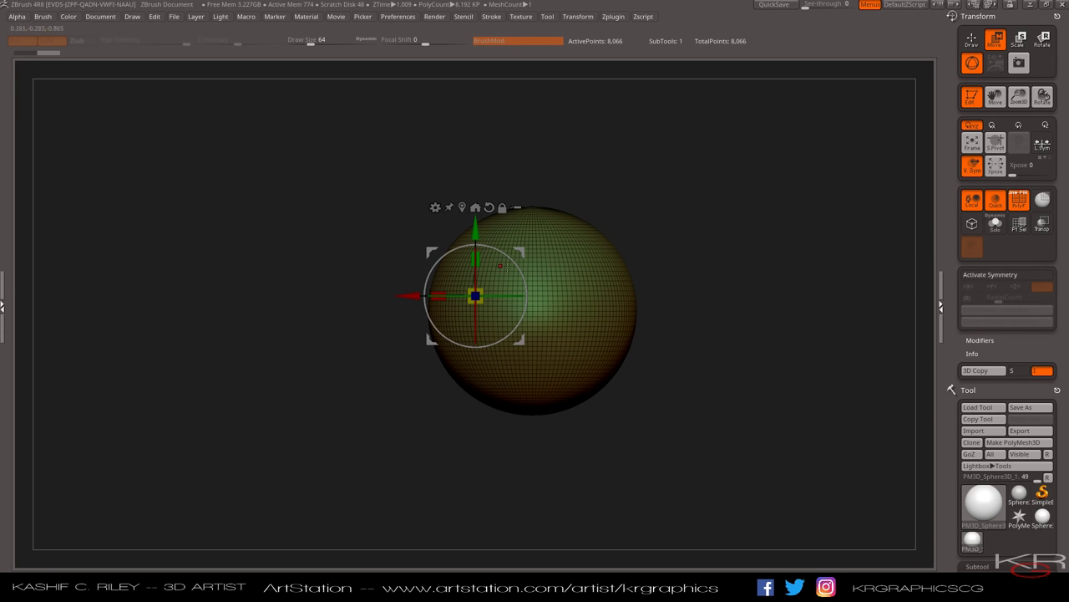
pyautogui.moveTo(521, 250); pyautogui.dragTo(455, 246)
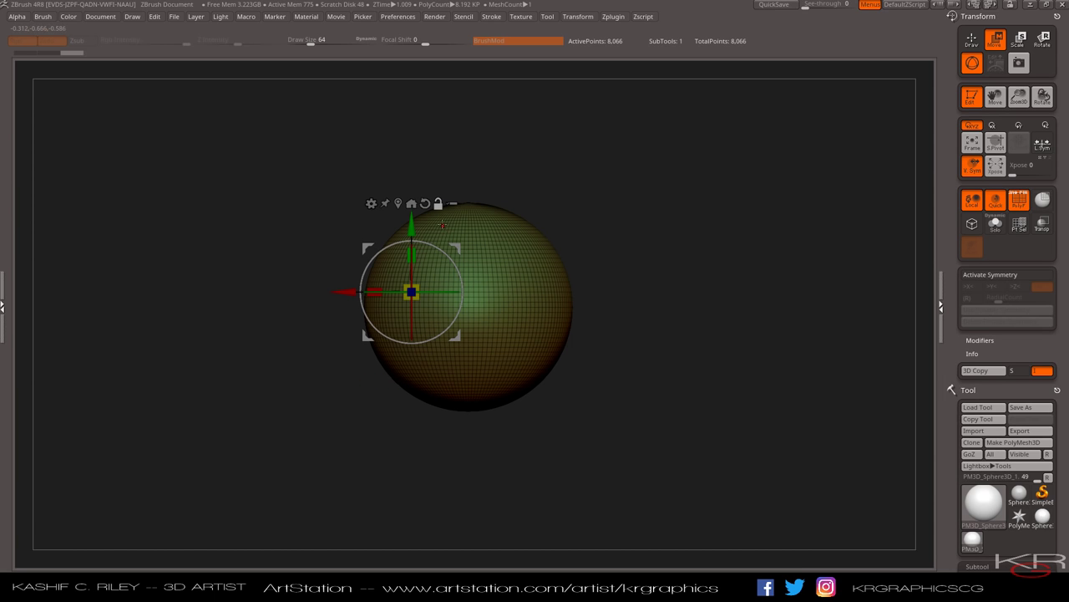
# - Unlock the gizmo, reposition it on the sphere's surface, slide it along Z into the sphere's middle, and reset its orientation
pyautogui.click(438, 203)
pyautogui.keyDown('alt'); pyautogui.click(473, 301); pyautogui.keyUp('alt')
pyautogui.moveTo(685, 351); pyautogui.dragTo(711, 351)
pyautogui.press('alt')
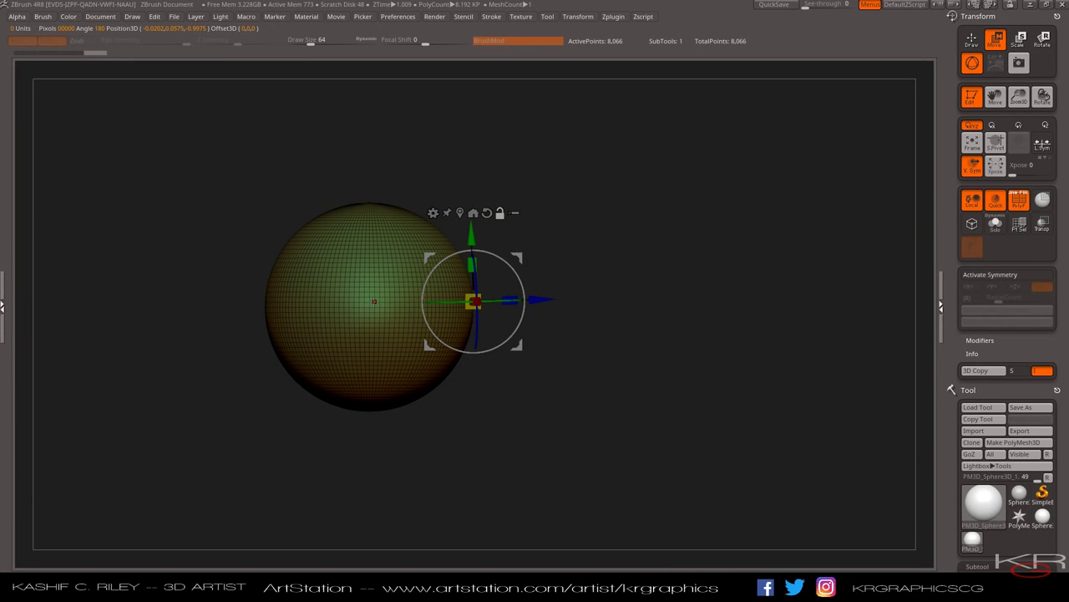
pyautogui.keyDown('alt'); pyautogui.moveTo(539, 300); pyautogui.dragTo(434, 302); pyautogui.keyUp('alt')
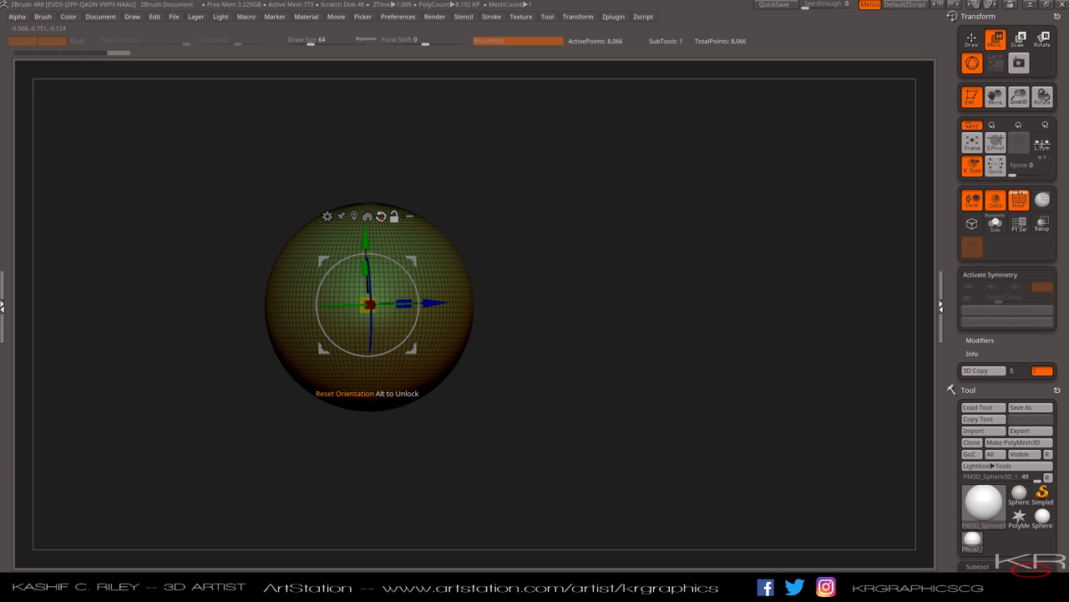
pyautogui.keyDown('alt'); pyautogui.click(381, 217); pyautogui.keyUp('alt')
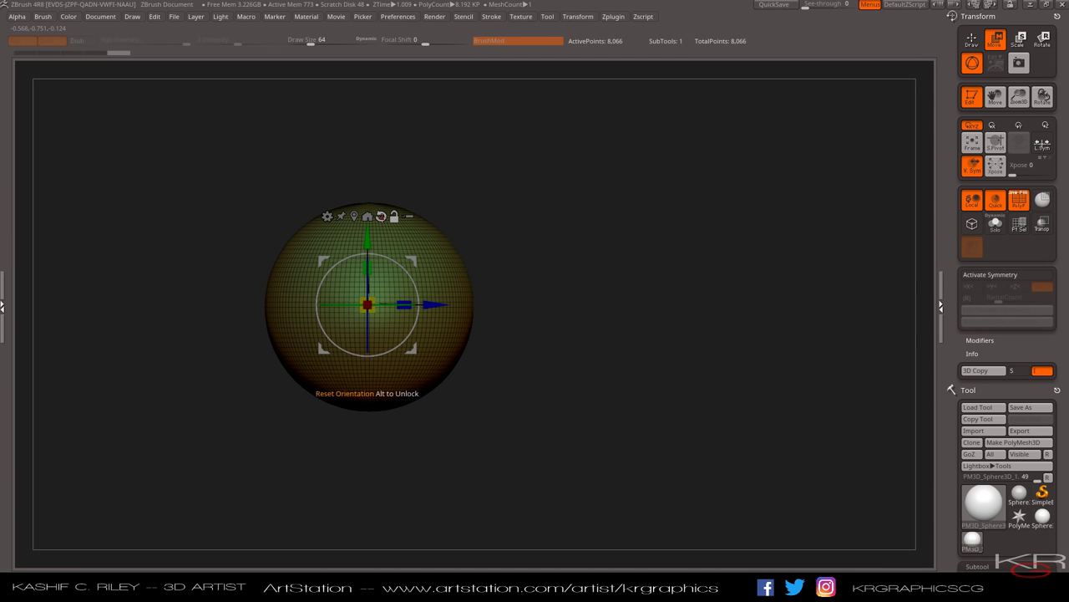
# - Shift only the gizmo slightly along X and try Mesh To Axis on the sphere
pyautogui.moveTo(590, 297); pyautogui.dragTo(501, 303)
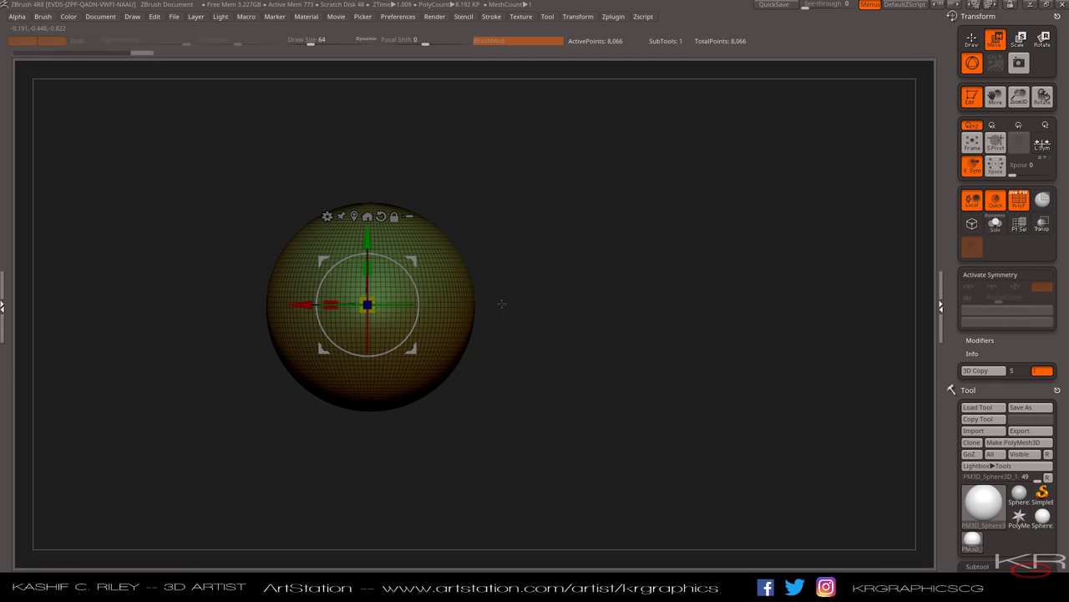
pyautogui.keyDown('alt'); pyautogui.moveTo(304, 305); pyautogui.dragTo(309, 304); pyautogui.keyUp('alt')
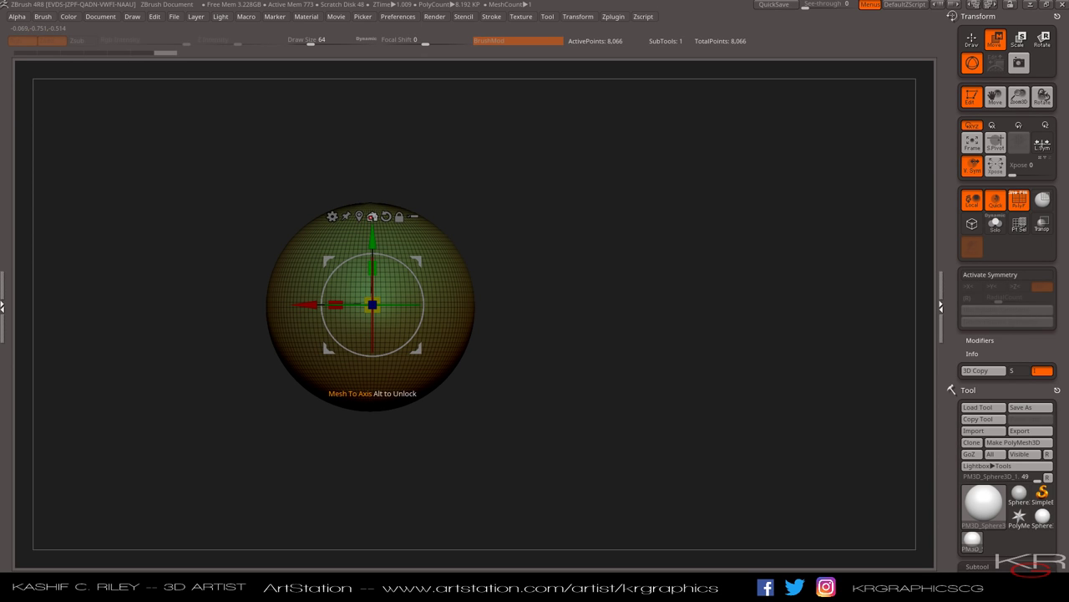
pyautogui.click(372, 217)
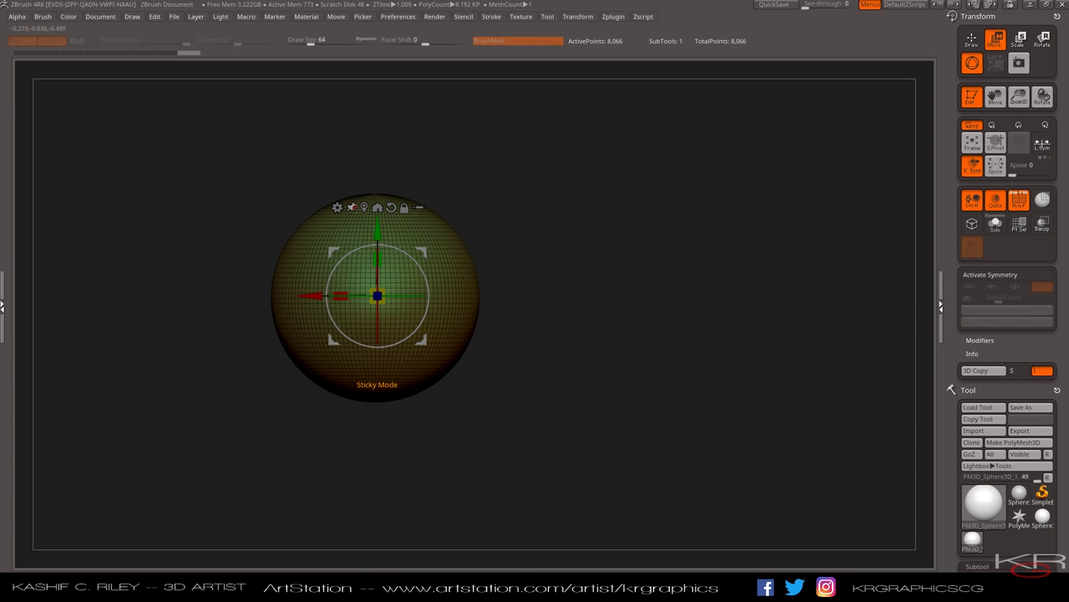
# - Snap the gizmo to the unmasked mesh center of the sphere
pyautogui.click(363, 209)
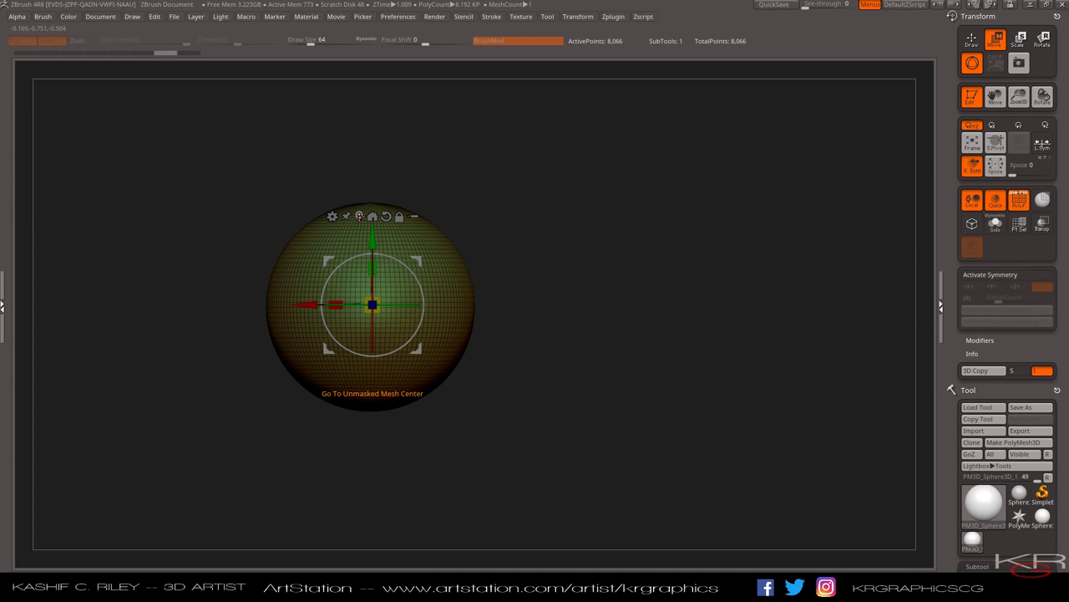
pyautogui.click(357, 218)
pyautogui.click(356, 218)
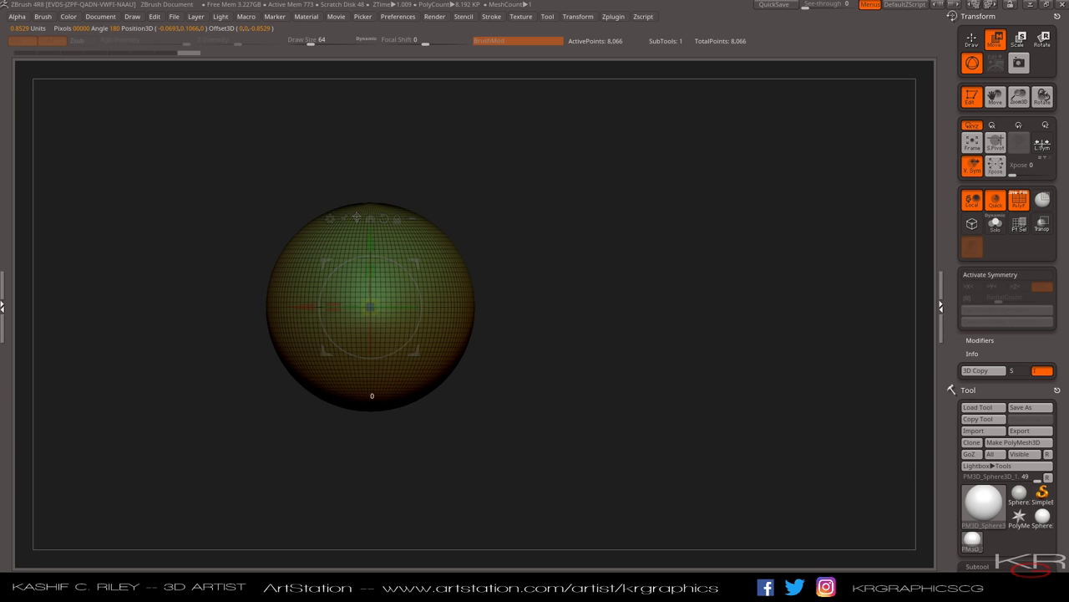
# - Offset only the gizmo about 0.83 along X and return it to the unmasked mesh center
pyautogui.press('alt')
pyautogui.moveTo(302, 306); pyautogui.dragTo(387, 307)
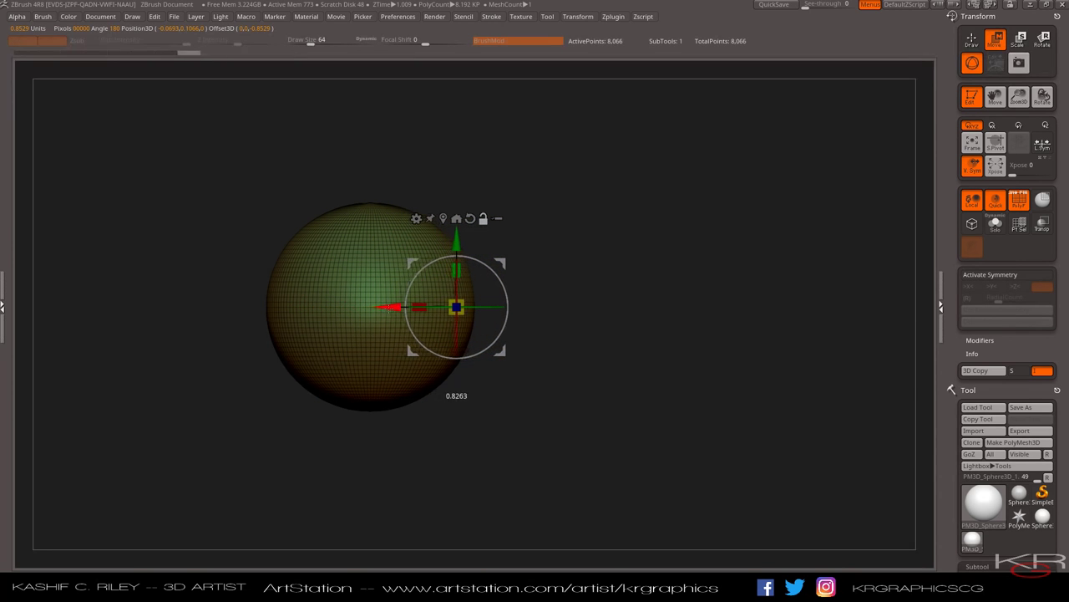
pyautogui.click(442, 222)
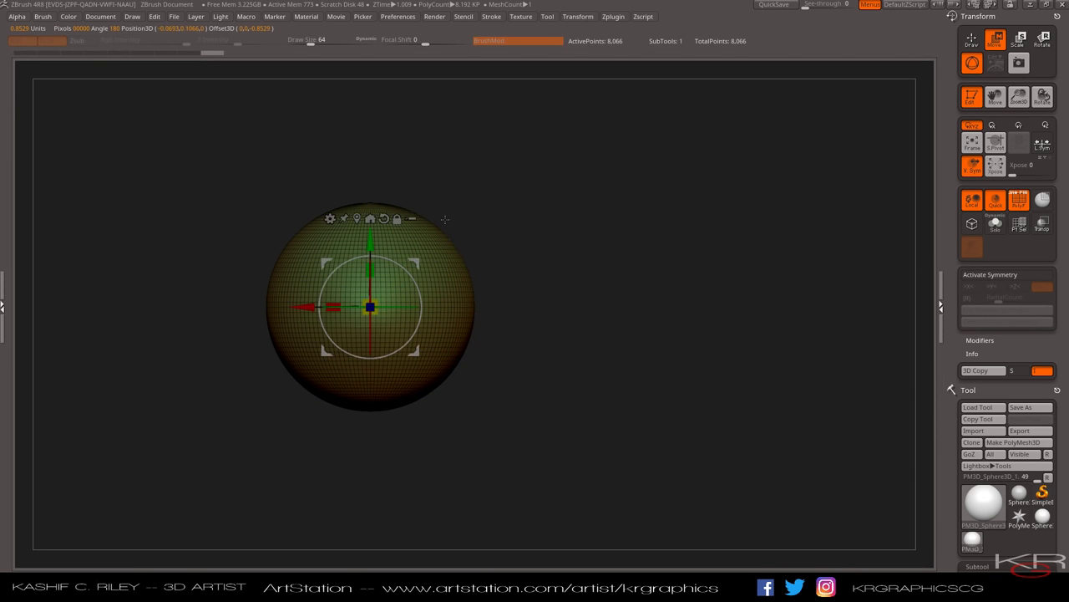
# - Append a Cube3D subtool, make it active, and move it diagonally below and clear of the sphere
pyautogui.moveTo(539, 326); pyautogui.dragTo(559, 354)
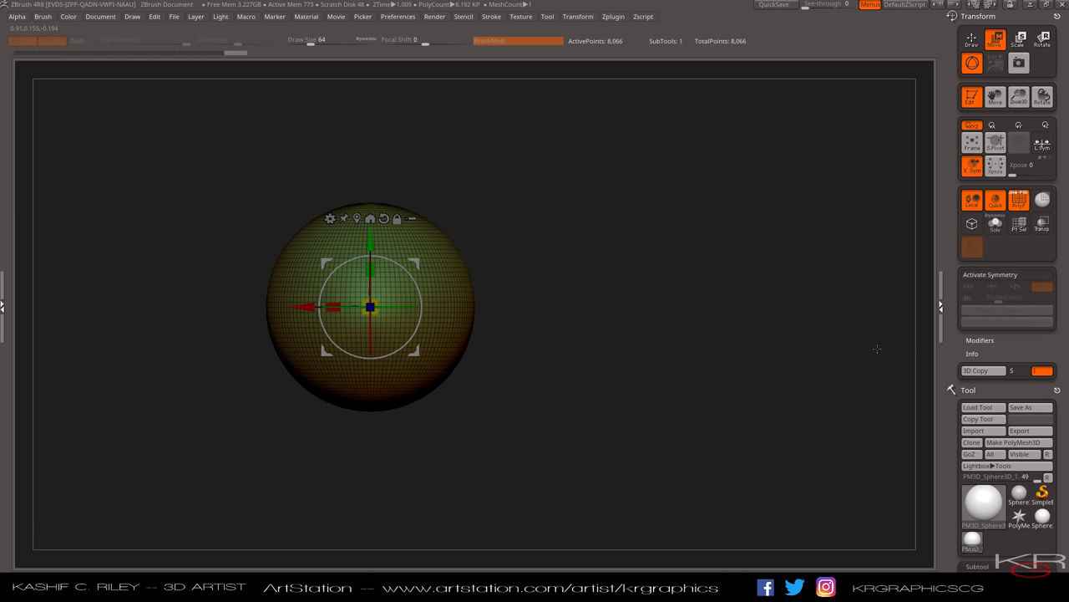
pyautogui.moveTo(945, 467); pyautogui.dragTo(940, 373)
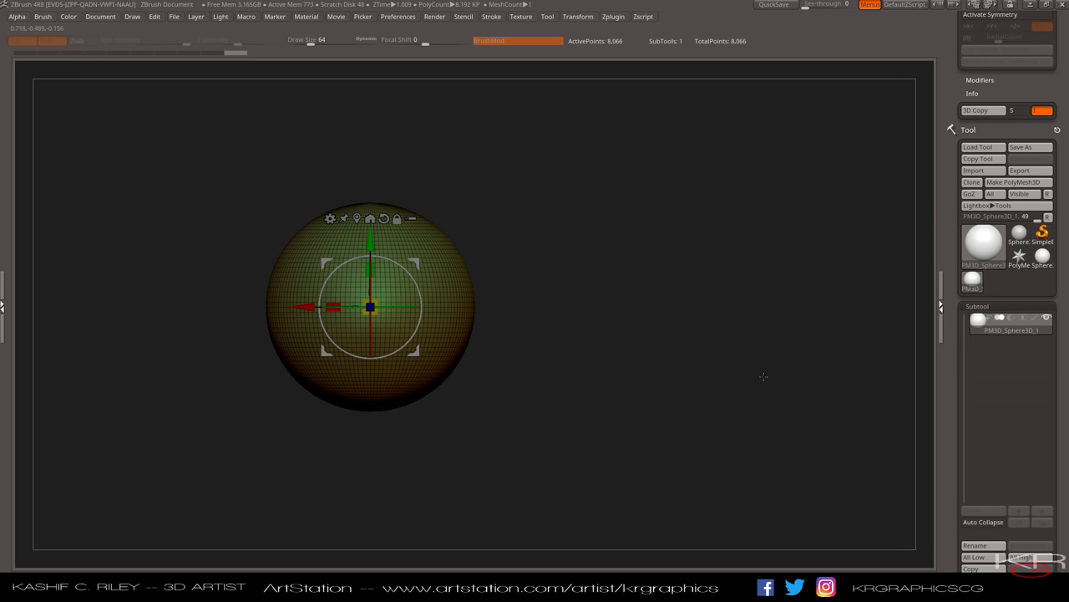
pyautogui.click(984, 510)
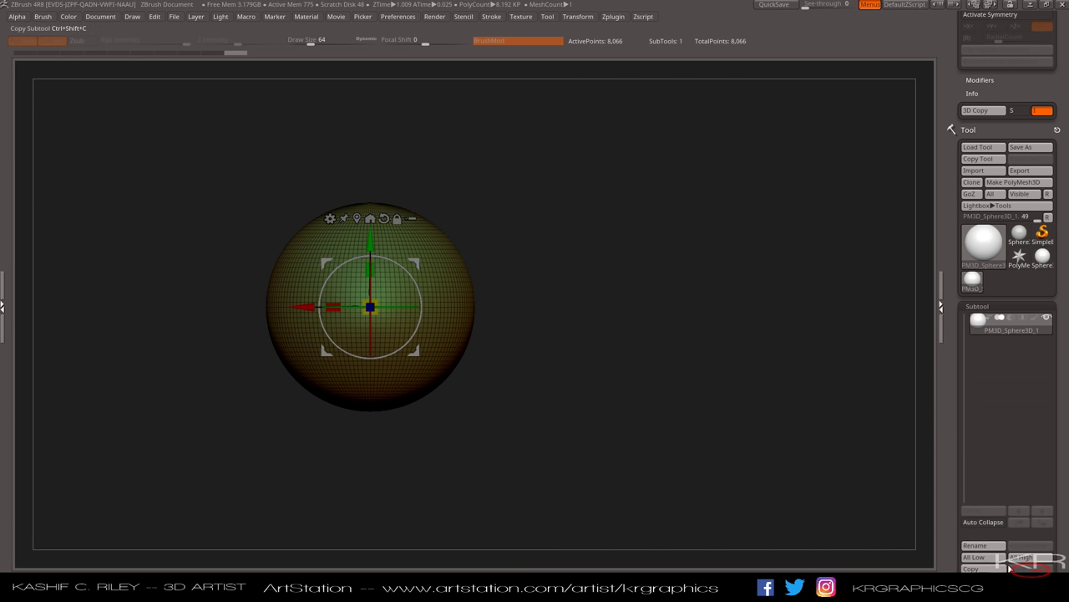
pyautogui.click(983, 510)
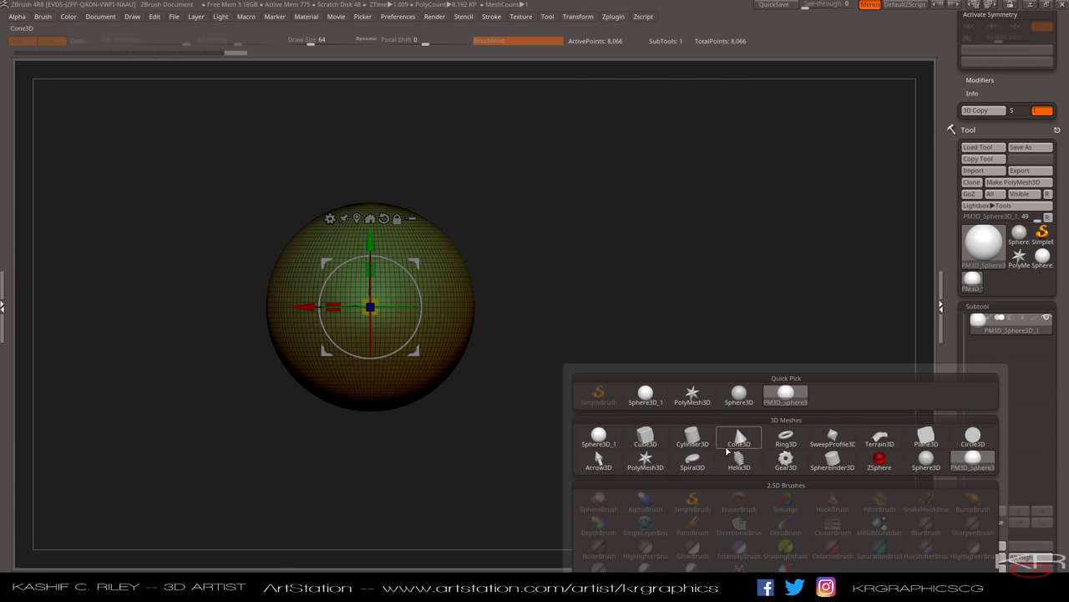
pyautogui.click(645, 434)
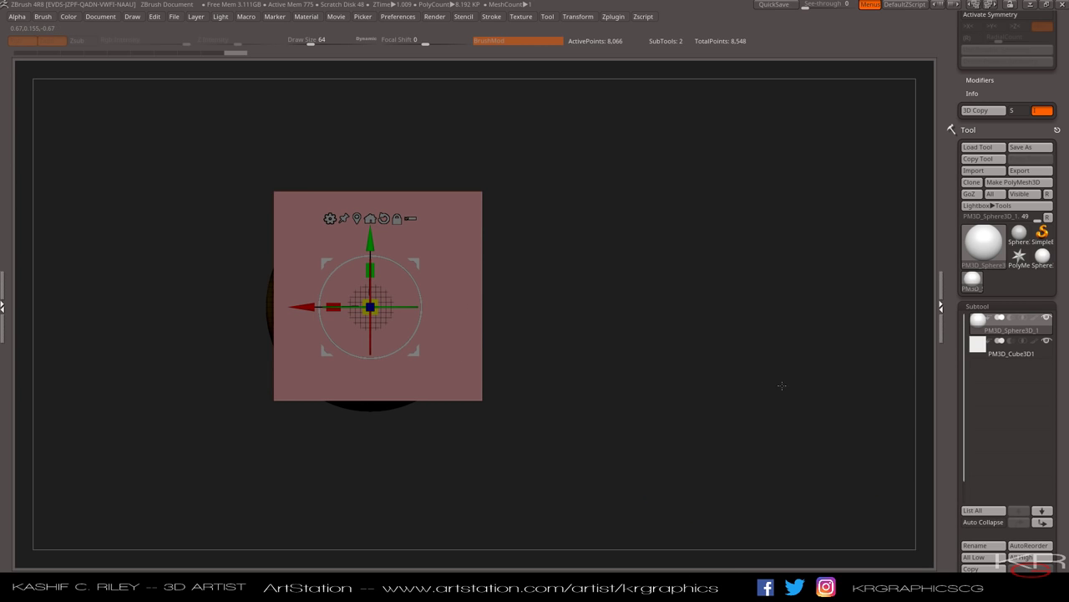
pyautogui.moveTo(422, 252); pyautogui.dragTo(639, 374)
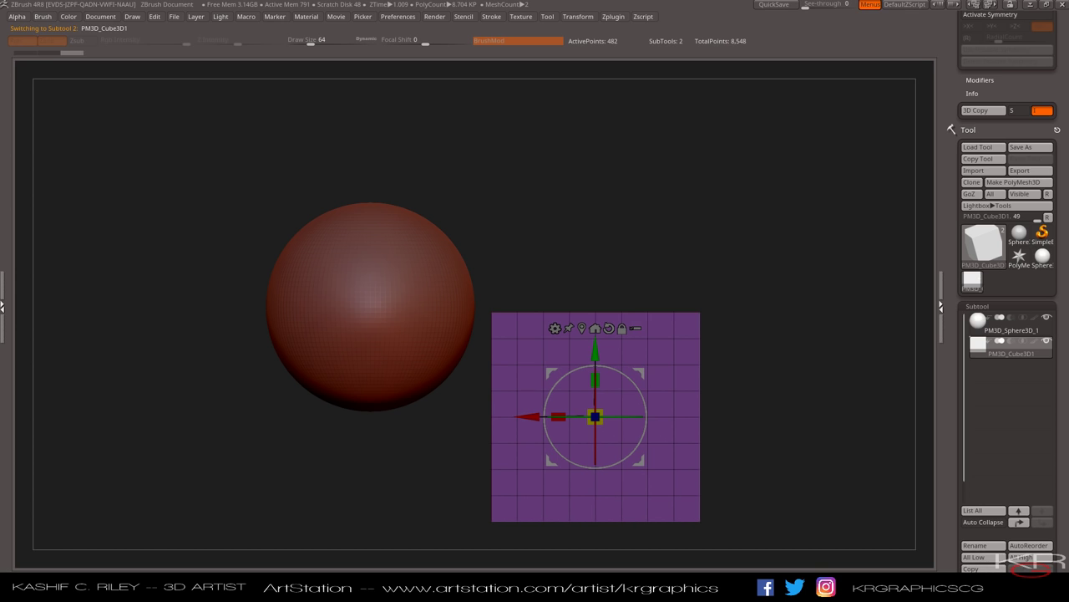
# - Append a Cone3D subtool, make it active, and move it to the upper side of the sphere opposite the cube
pyautogui.click(1030, 580)
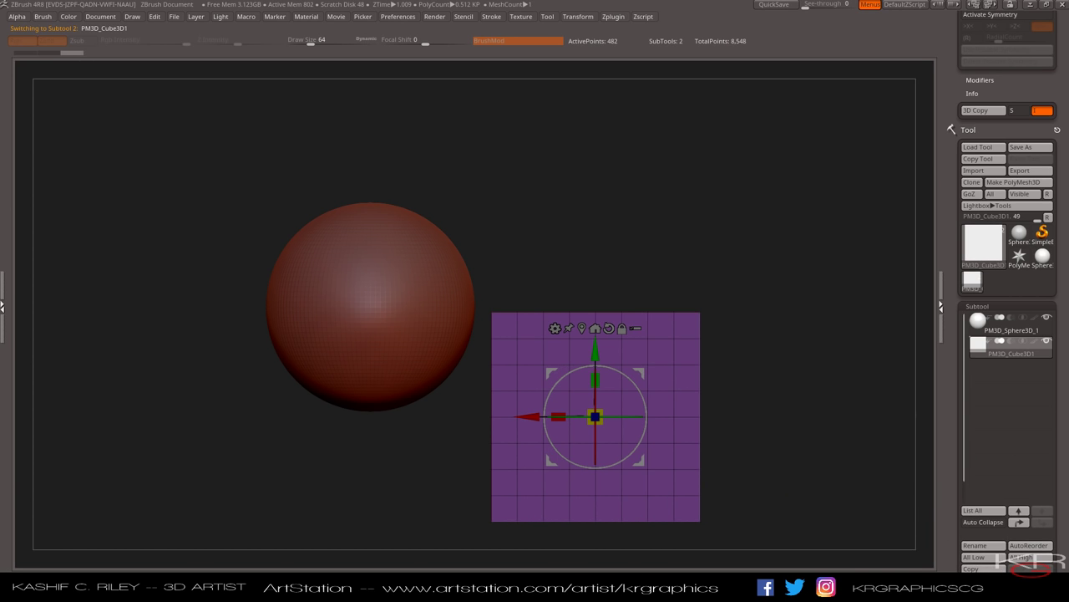
pyautogui.click(1003, 565)
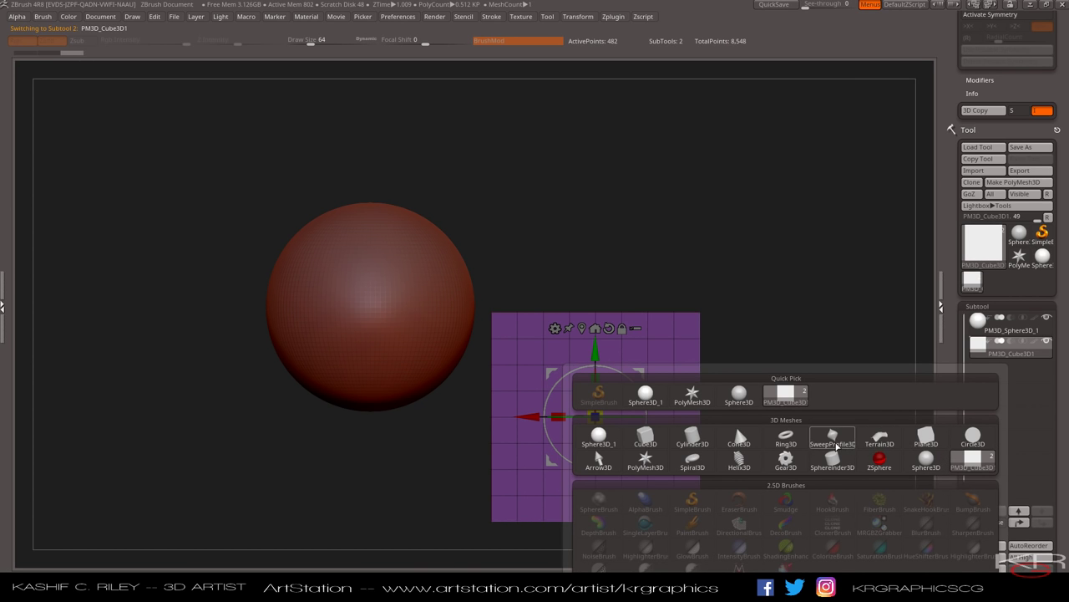
pyautogui.click(740, 438)
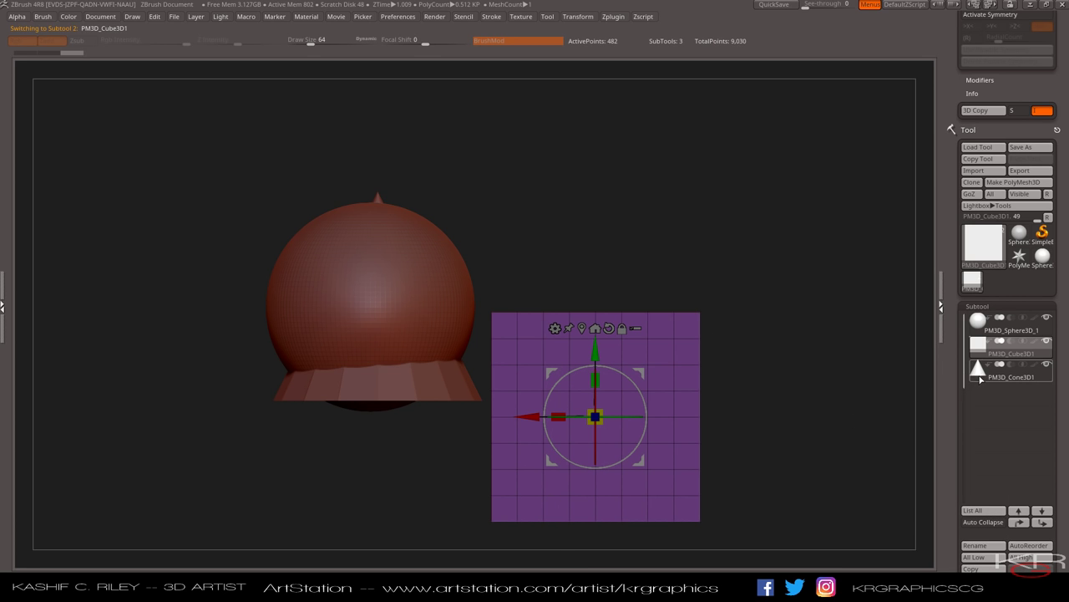
pyautogui.click(1010, 372)
pyautogui.moveTo(391, 268); pyautogui.dragTo(145, 171)
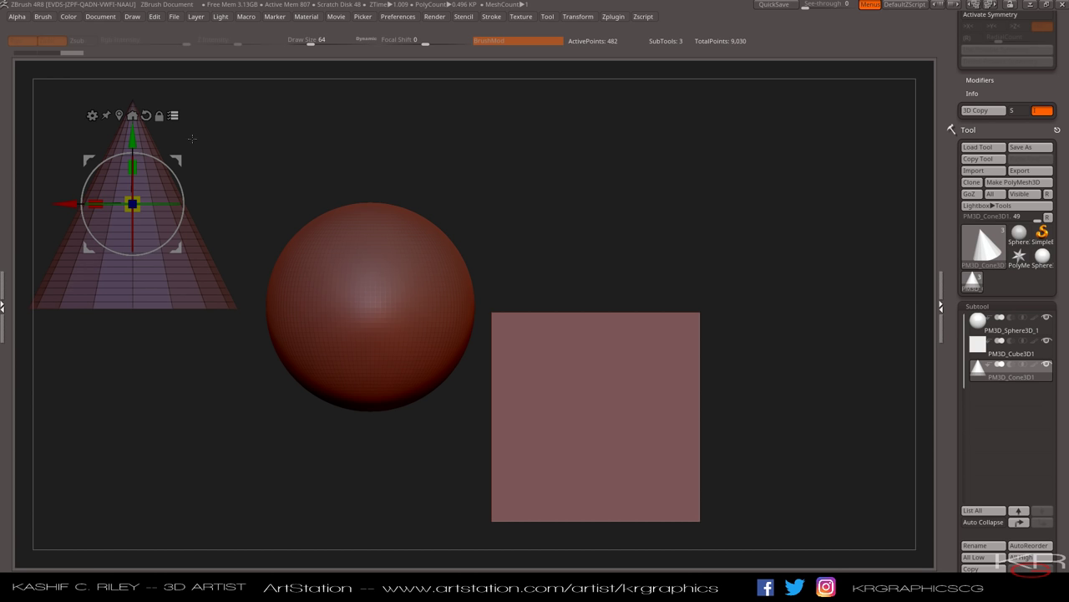
# - Try moving the sphere, cube and cone together with the gizmo, and undo the move
pyautogui.moveTo(180, 155); pyautogui.dragTo(285, 166)
pyautogui.hotkey('ctrl', 'z')
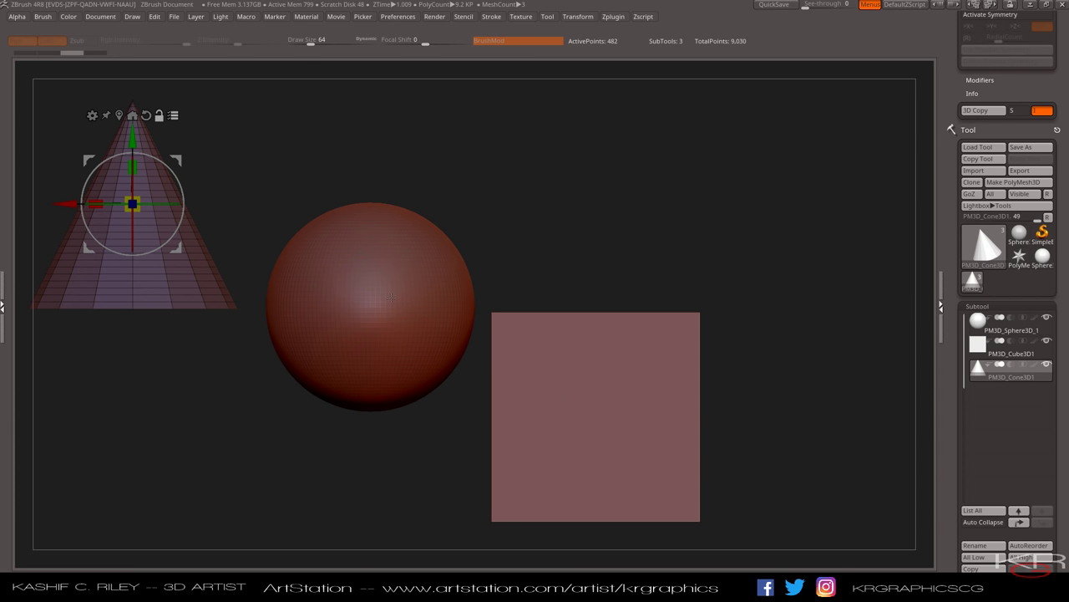
pyautogui.hotkey('ctrl', 'shift', 'z')
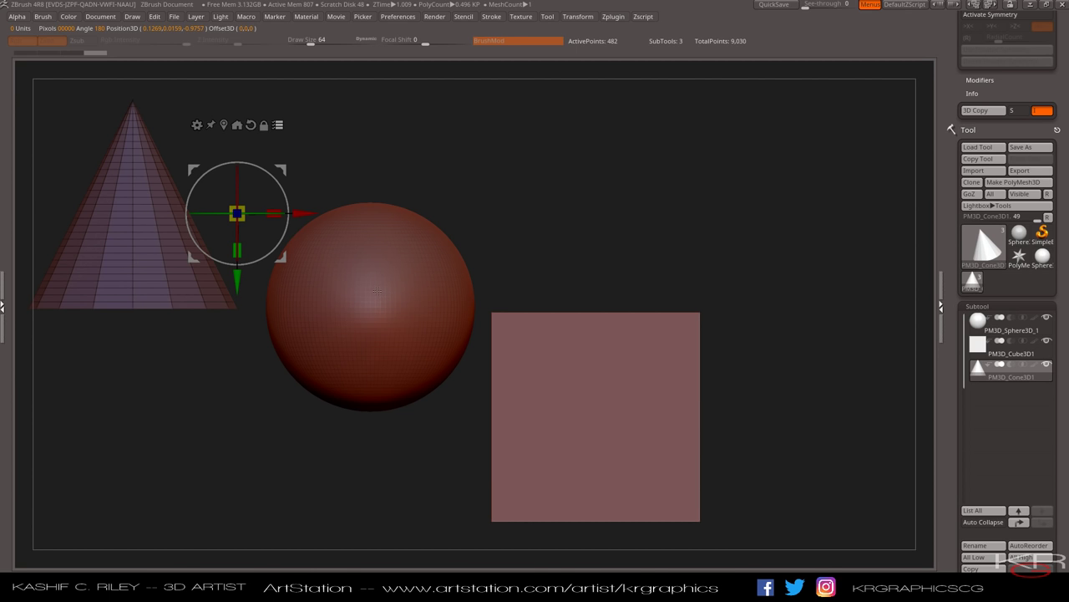
# - Exclude only the cone from the multi-subtool selection, offset the gizmo, and move the sphere and cube together slightly
pyautogui.keyDown('ctrl'); pyautogui.keyDown('shift'); pyautogui.click(376, 290); pyautogui.keyUp('shift'); pyautogui.keyUp('ctrl')
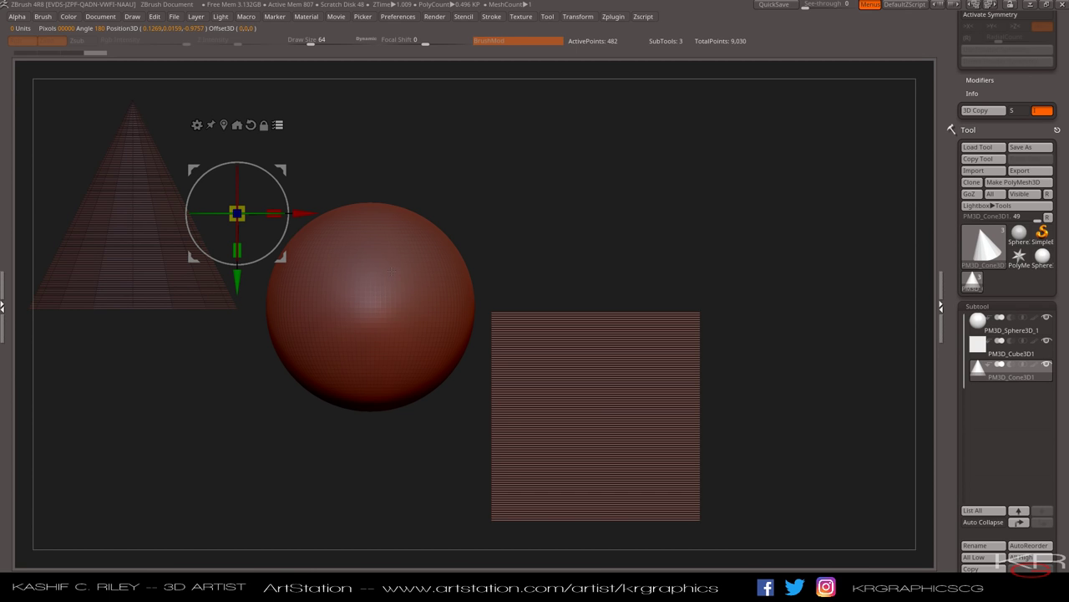
pyautogui.moveTo(283, 170)
pyautogui.mouseDown()
pyautogui.moveTo(303, 210)
pyautogui.moveTo(313, 157)
pyautogui.moveTo(283, 169)
pyautogui.mouseUp()
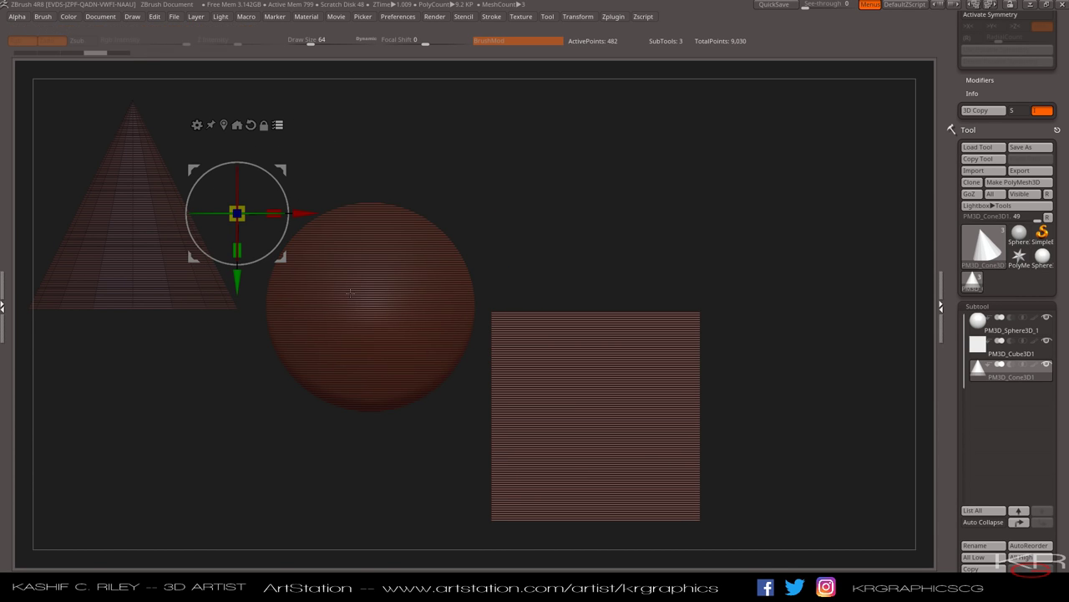
pyautogui.keyDown('alt'); pyautogui.moveTo(283, 170); pyautogui.dragTo(302, 147); pyautogui.keyUp('alt')
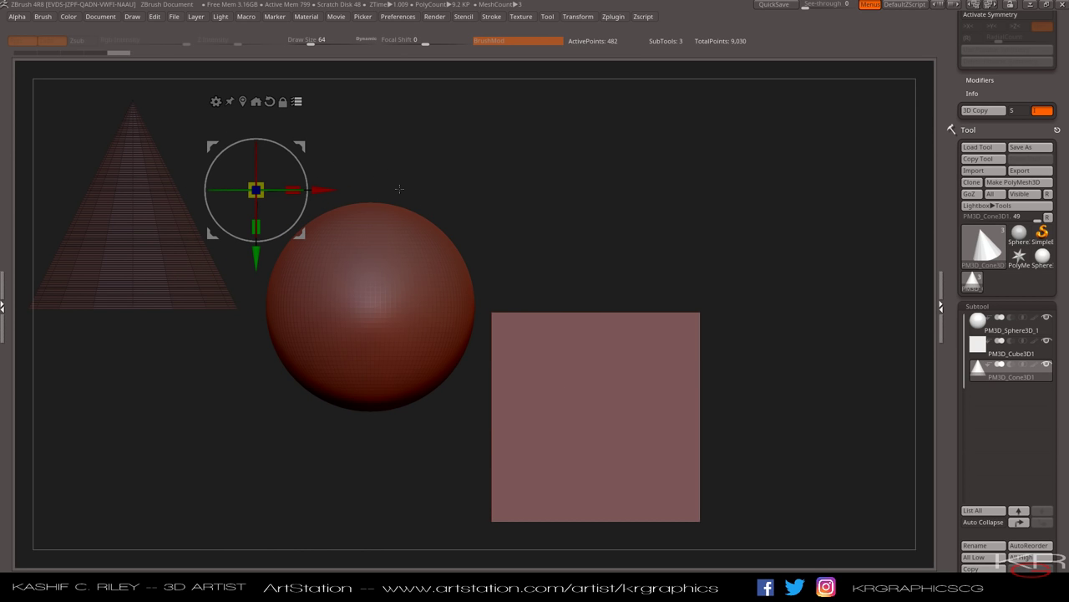
pyautogui.moveTo(303, 146); pyautogui.dragTo(326, 138)
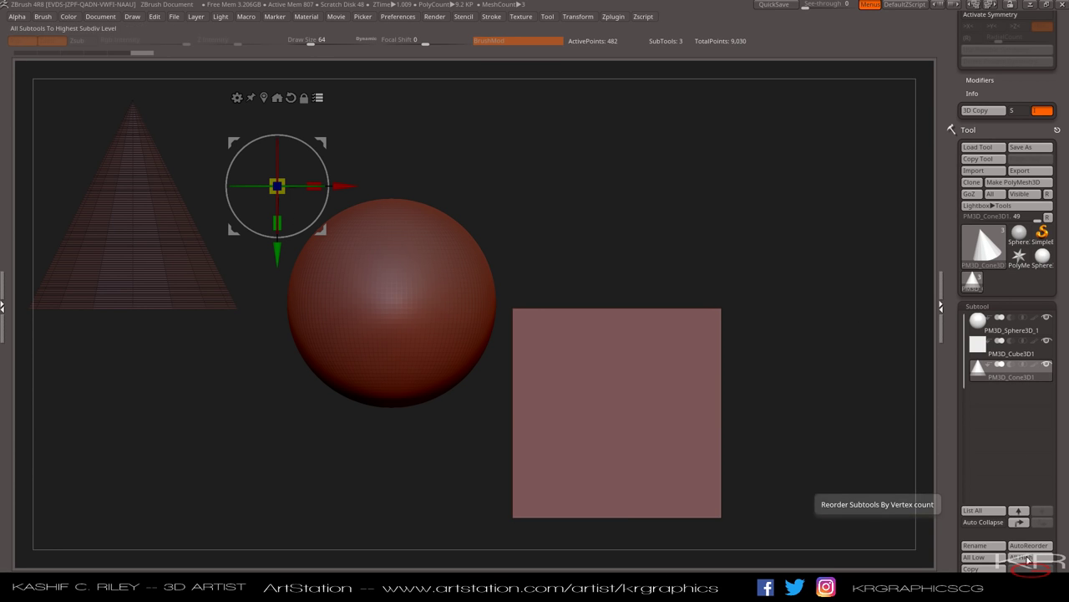
# - Delete the cone and cube subtools, leaving only the sphere
pyautogui.moveTo(957, 548); pyautogui.dragTo(957, 446)
pyautogui.click(978, 504)
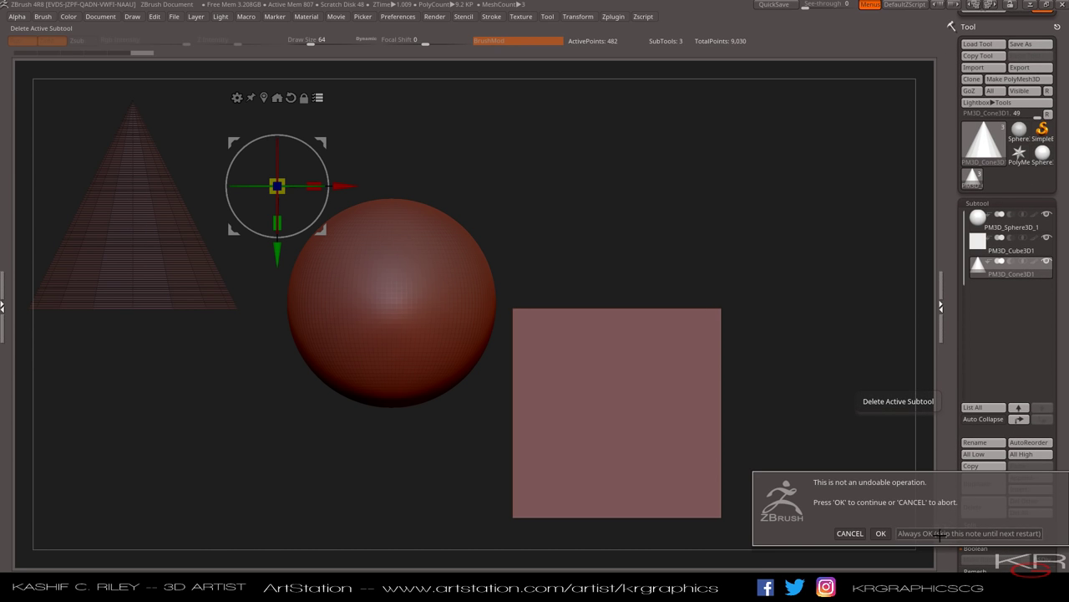
pyautogui.click(880, 533)
pyautogui.click(973, 505)
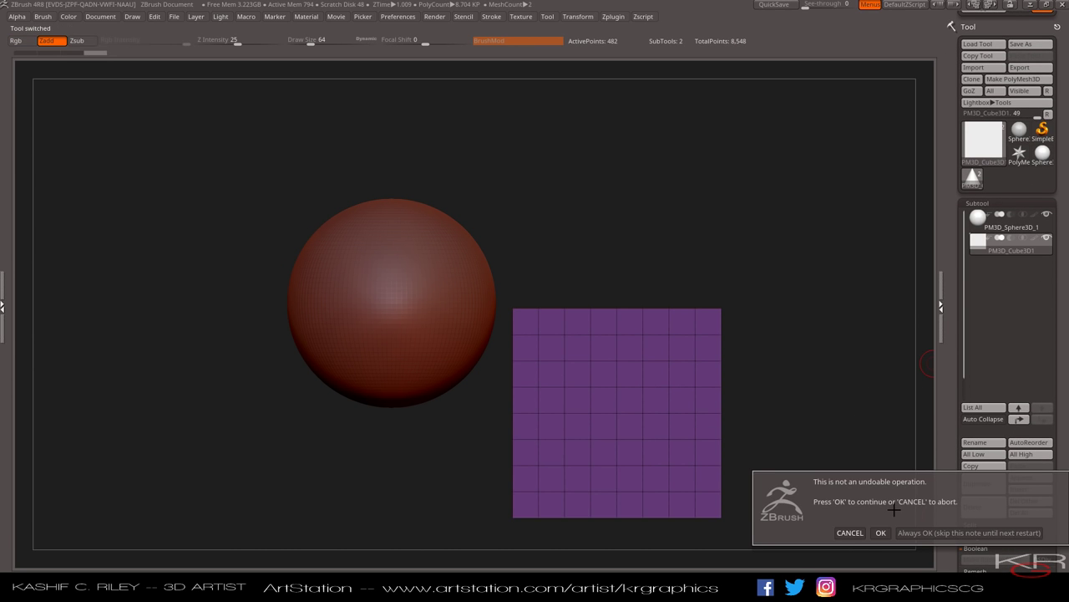
pyautogui.click(882, 532)
# - Center the gizmo on the sphere's unmasked mesh and replace the sphere with the Ring 3D primitive
pyautogui.press('w')
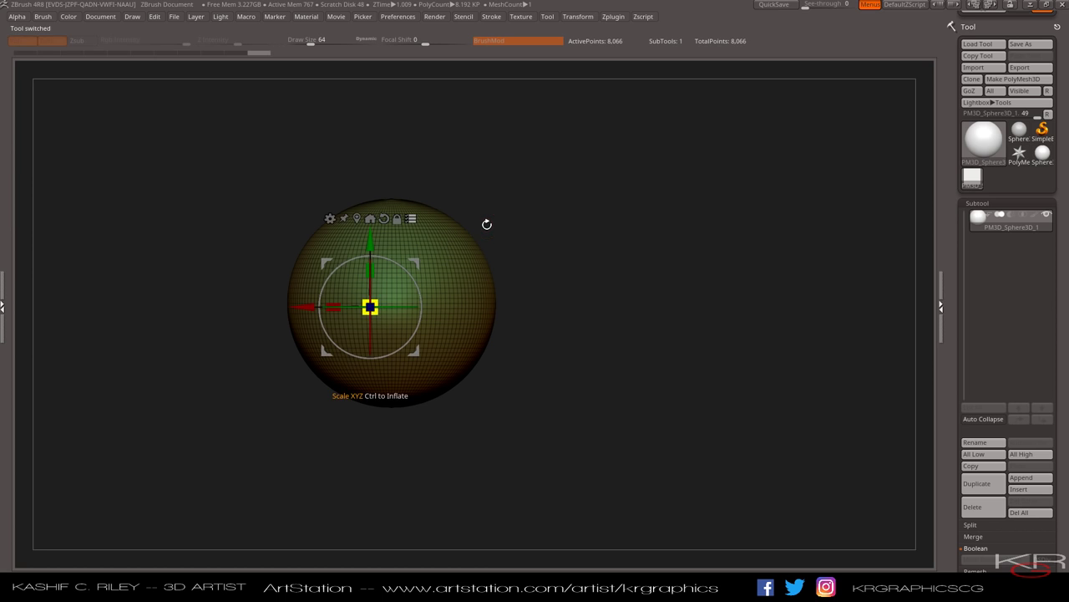
pyautogui.click(357, 218)
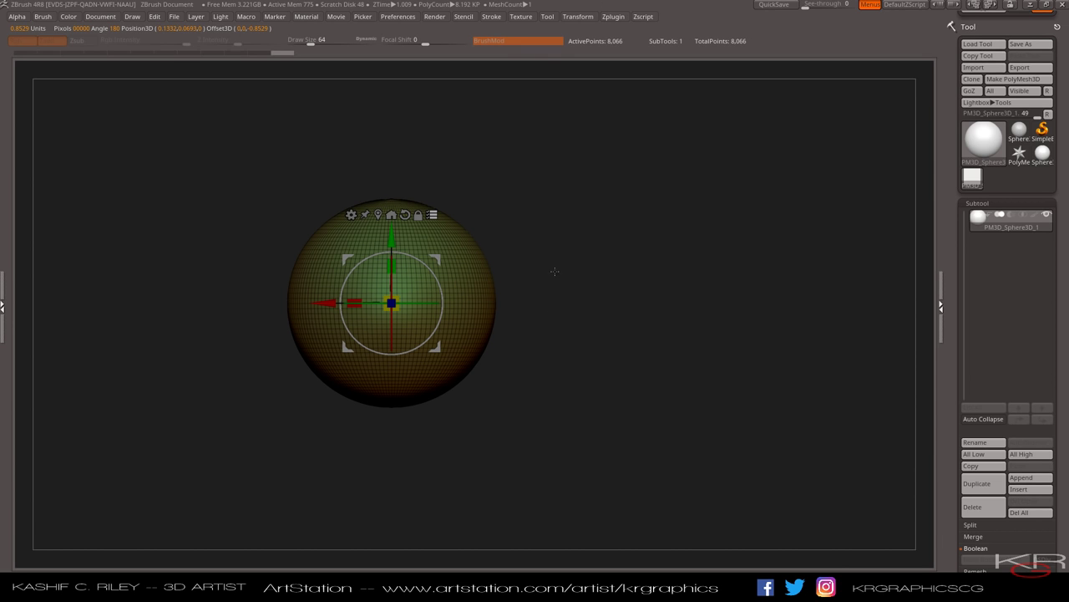
pyautogui.click(351, 215)
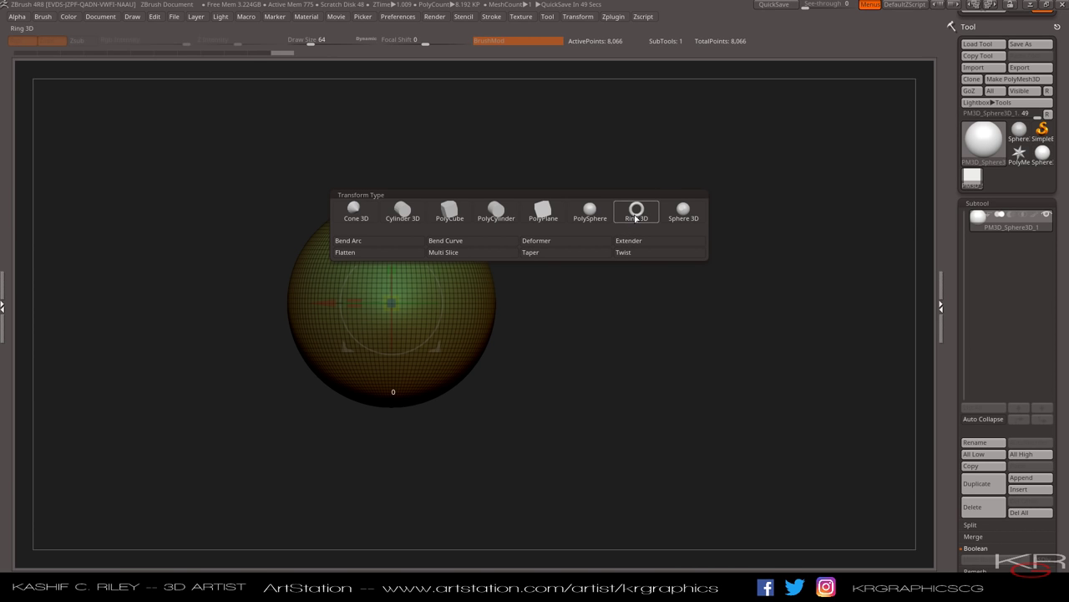
pyautogui.click(635, 219)
pyautogui.moveTo(613, 362)
pyautogui.mouseDown()
pyautogui.moveTo(597, 394)
pyautogui.moveTo(578, 368)
pyautogui.moveTo(621, 282)
pyautogui.moveTo(627, 193)
pyautogui.moveTo(604, 263)
pyautogui.moveTo(615, 356)
pyautogui.moveTo(609, 346)
pyautogui.mouseUp()
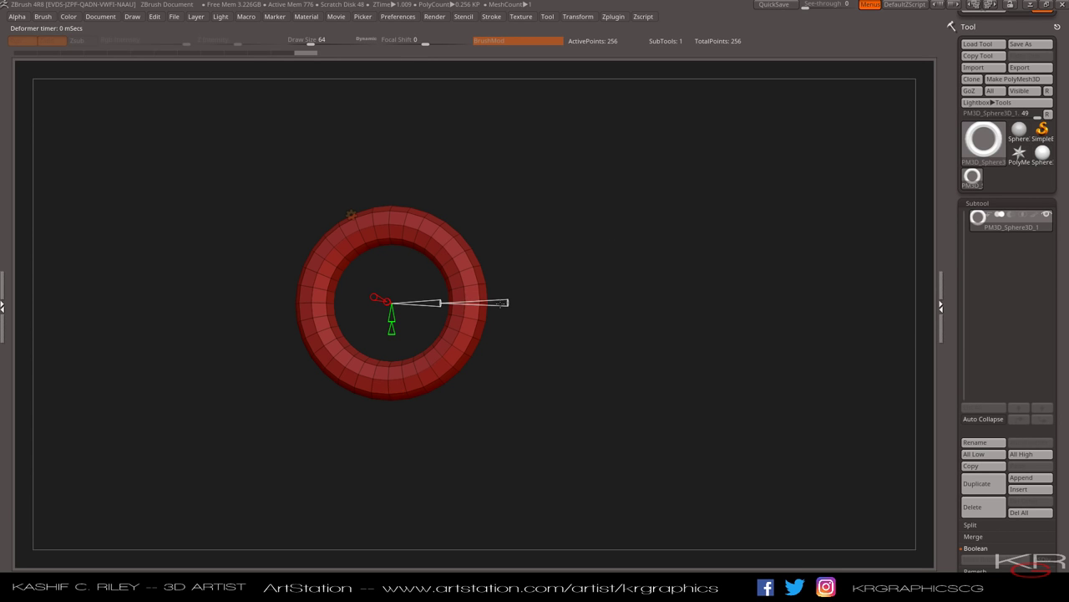
# - Try out the Ring 3D primitive's control handles and reduce the ring's mesh resolution
pyautogui.moveTo(506, 302); pyautogui.dragTo(513, 239)
pyautogui.press('q')
pyautogui.press('w')
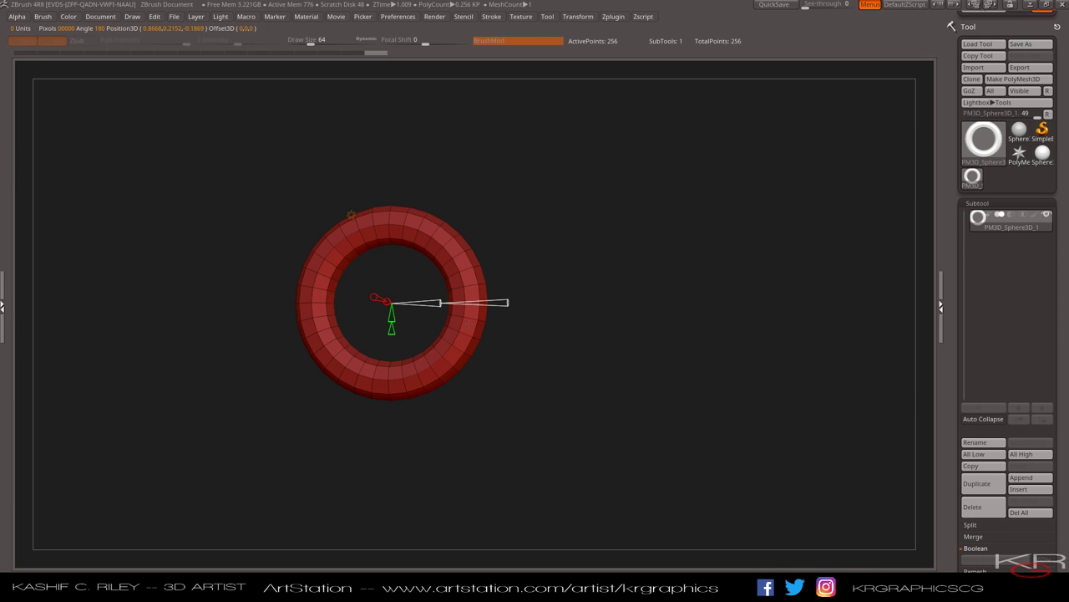
pyautogui.moveTo(432, 301); pyautogui.dragTo(354, 326)
pyautogui.moveTo(354, 326)
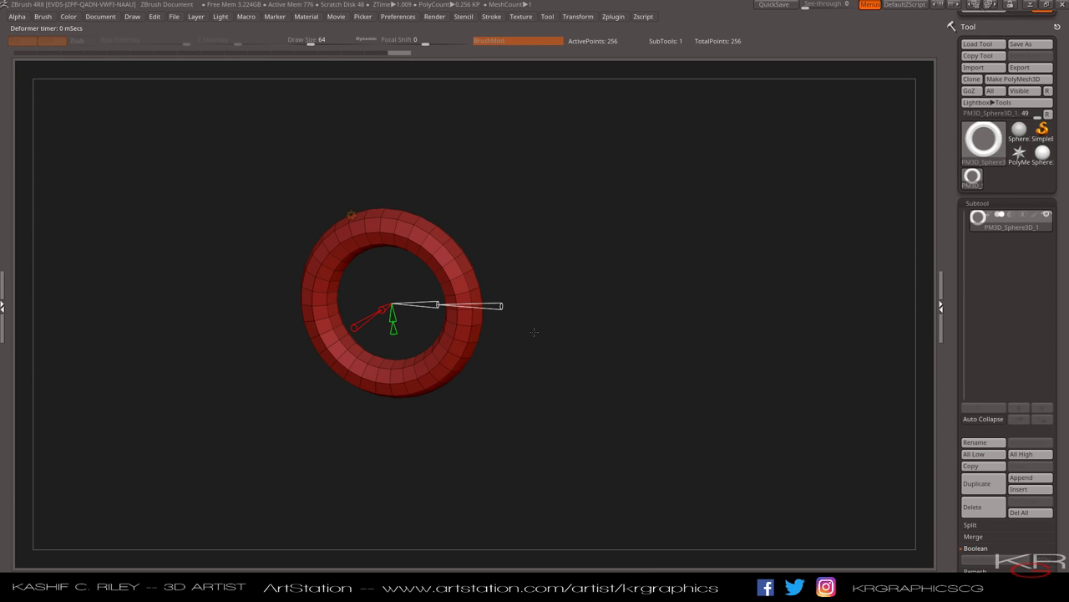
pyautogui.moveTo(383, 311)
pyautogui.moveTo(382, 311)
pyautogui.mouseDown()
pyautogui.moveTo(367, 319)
pyautogui.moveTo(390, 308)
pyautogui.moveTo(379, 314)
pyautogui.moveTo(393, 327)
pyautogui.moveTo(396, 365)
pyautogui.moveTo(395, 330)
pyautogui.moveTo(410, 342)
pyautogui.moveTo(394, 323)
pyautogui.moveTo(397, 337)
pyautogui.moveTo(397, 311)
pyautogui.mouseUp()
pyautogui.moveTo(391, 323)
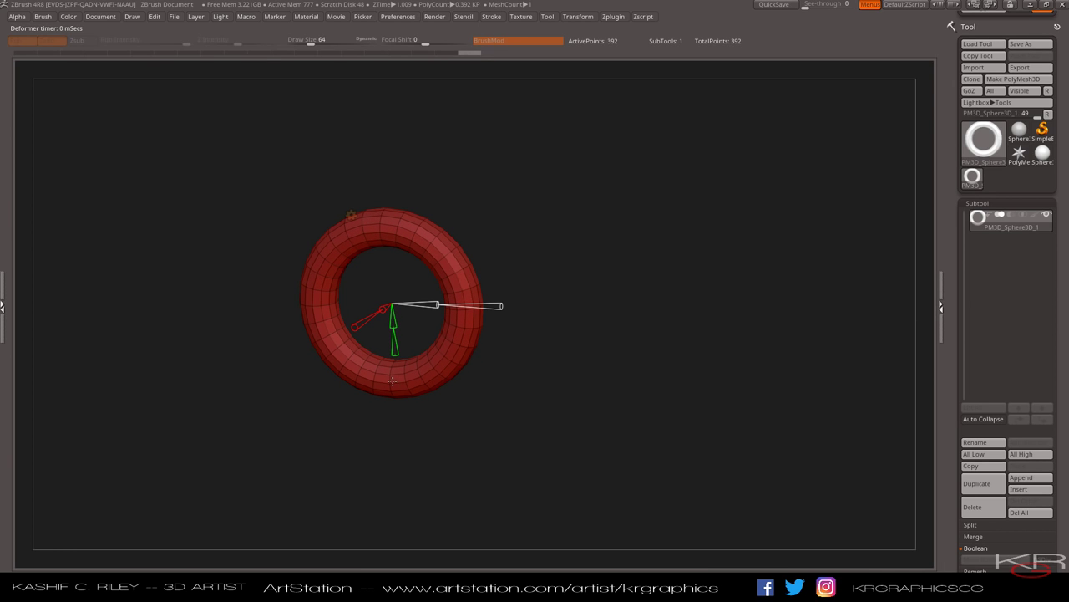
pyautogui.moveTo(393, 321)
pyautogui.mouseDown()
pyautogui.moveTo(396, 368)
pyautogui.moveTo(393, 316)
pyautogui.moveTo(376, 314)
pyautogui.moveTo(383, 308)
pyautogui.mouseUp()
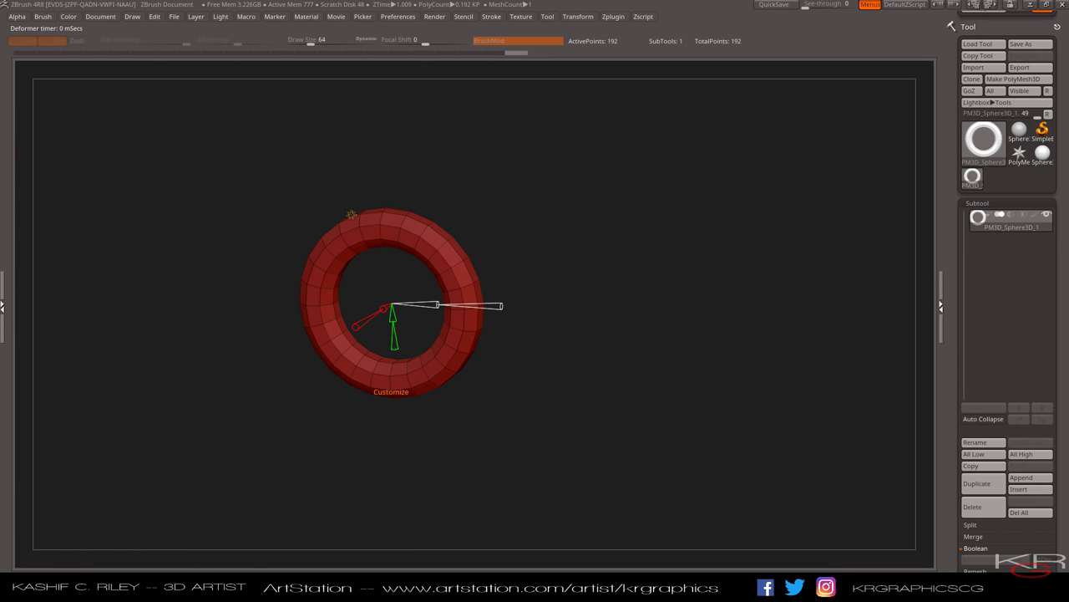
# - Switch the ring to the PolyCube primitive and raise the cube's subdivisions with its corner handles
pyautogui.click(351, 215)
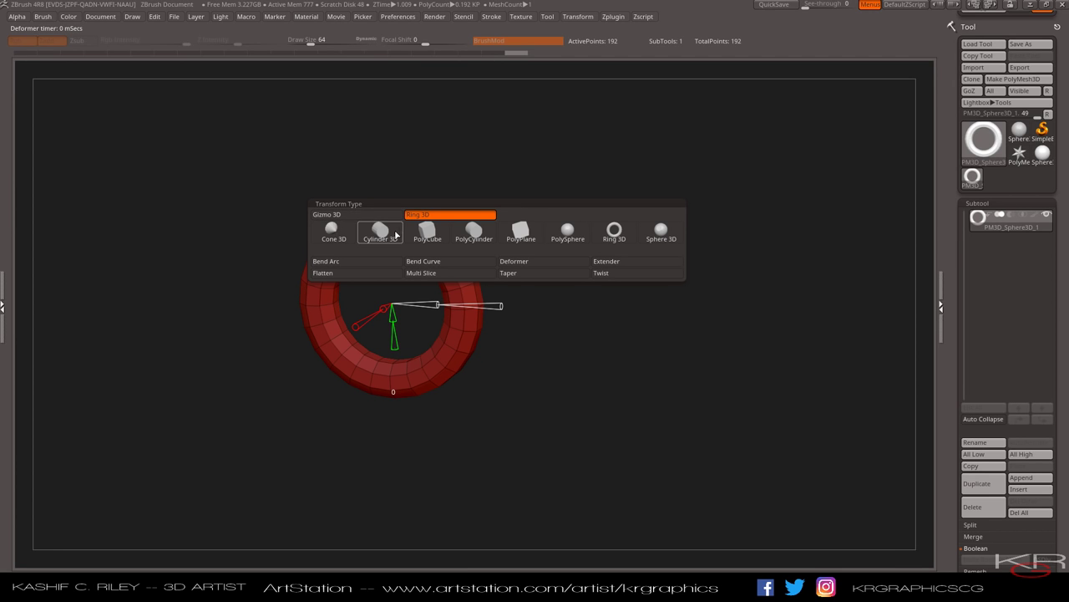
pyautogui.click(426, 237)
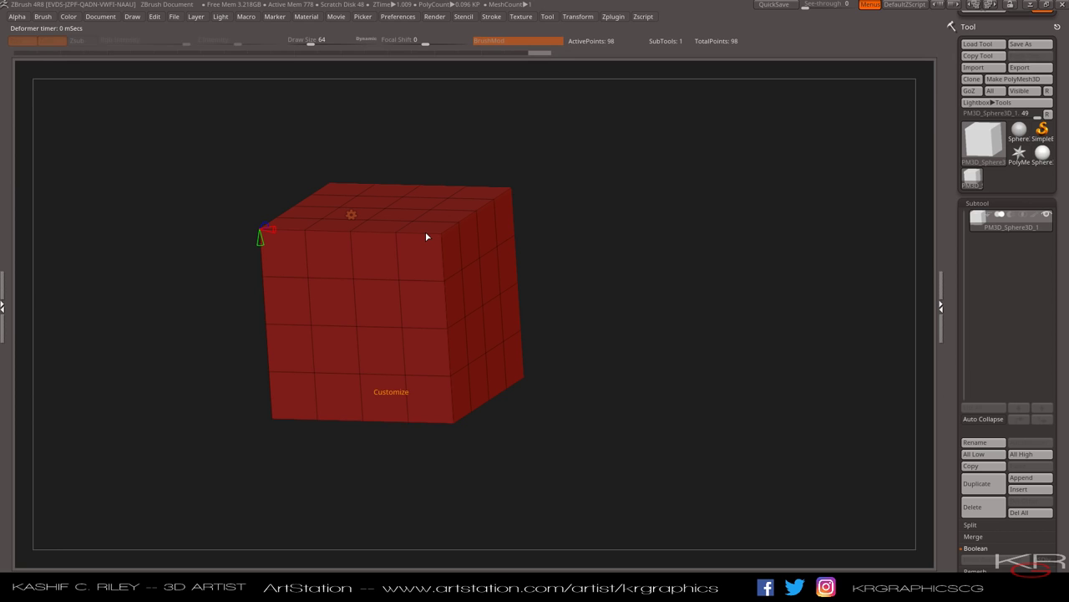
pyautogui.moveTo(274, 228)
pyautogui.moveTo(274, 229); pyautogui.dragTo(231, 223)
pyautogui.moveTo(261, 239)
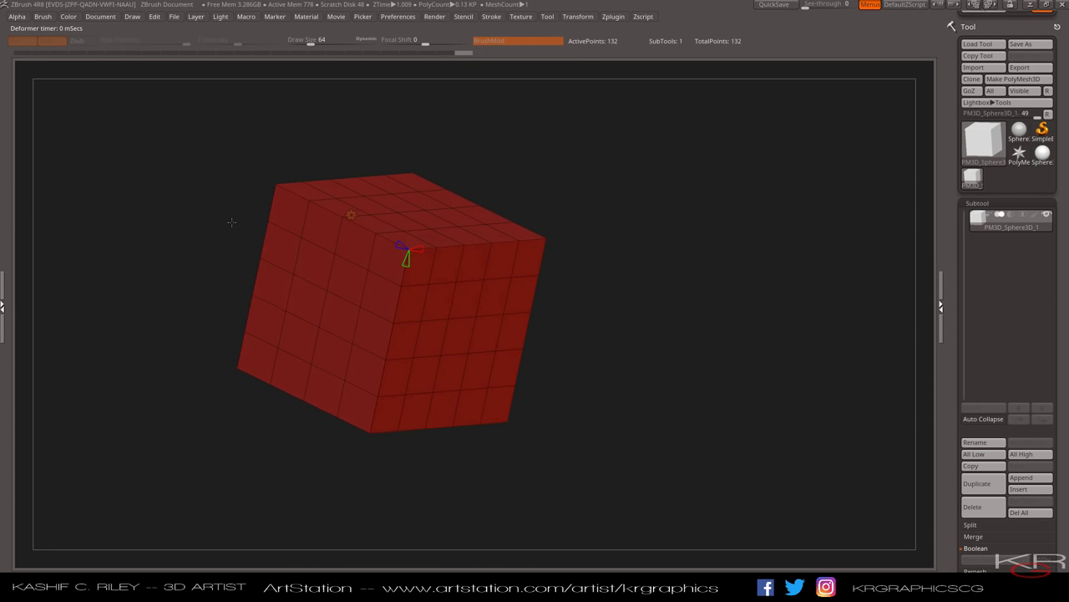
# - Change the cube back to the Ring 3D primitive and view it nearly face-on
pyautogui.click(351, 215)
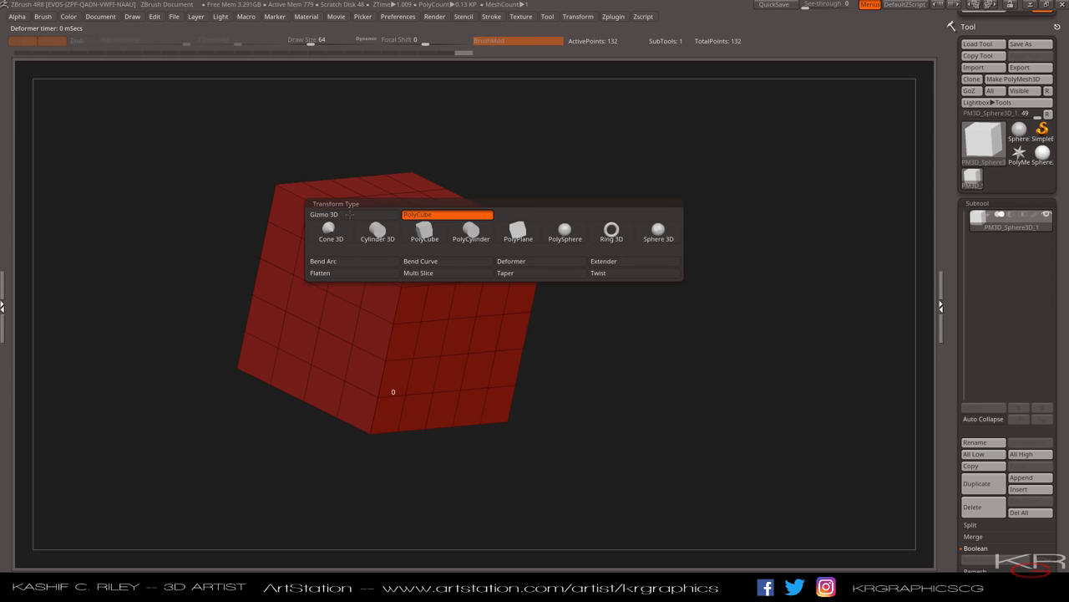
pyautogui.click(611, 233)
pyautogui.keyDown('shift'); pyautogui.moveTo(604, 234); pyautogui.dragTo(540, 265); pyautogui.keyUp('shift')
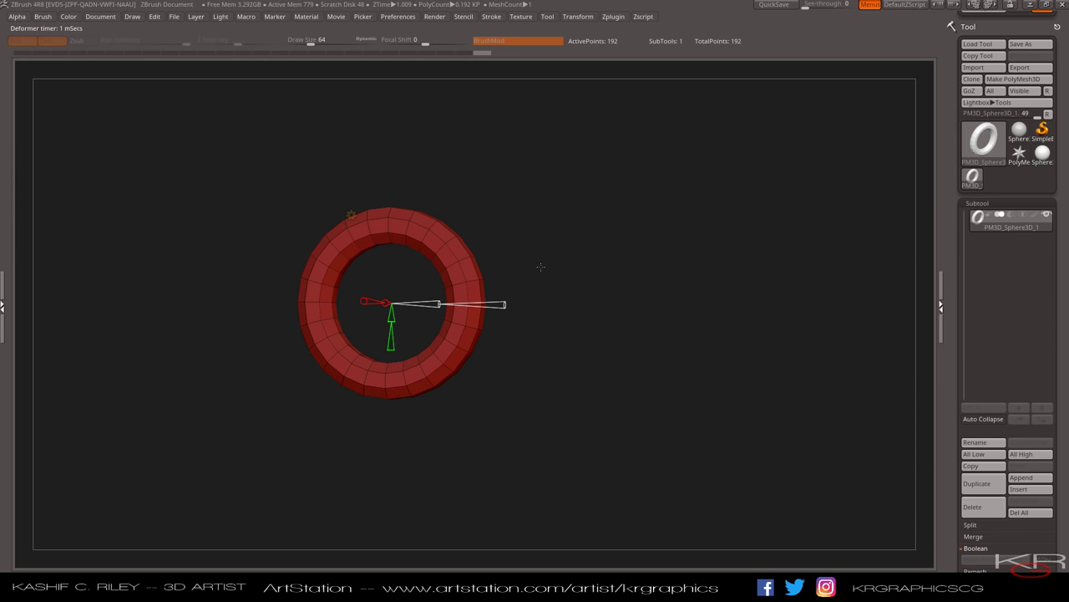
# - Apply the Bend Arc deformer to the ring and inspect its control handles from an angled view
pyautogui.click(350, 214)
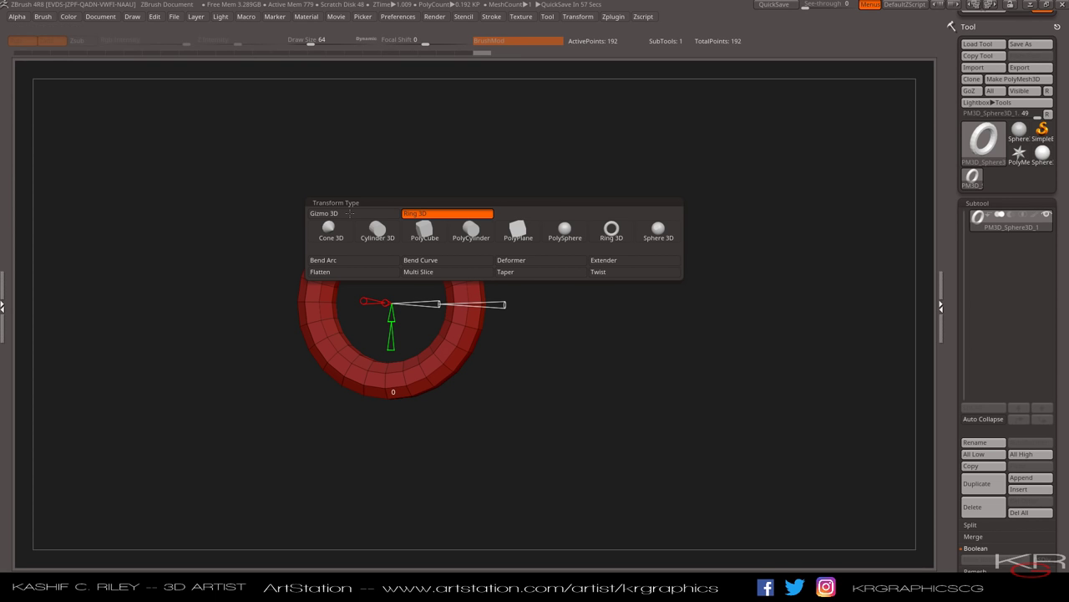
pyautogui.click(342, 262)
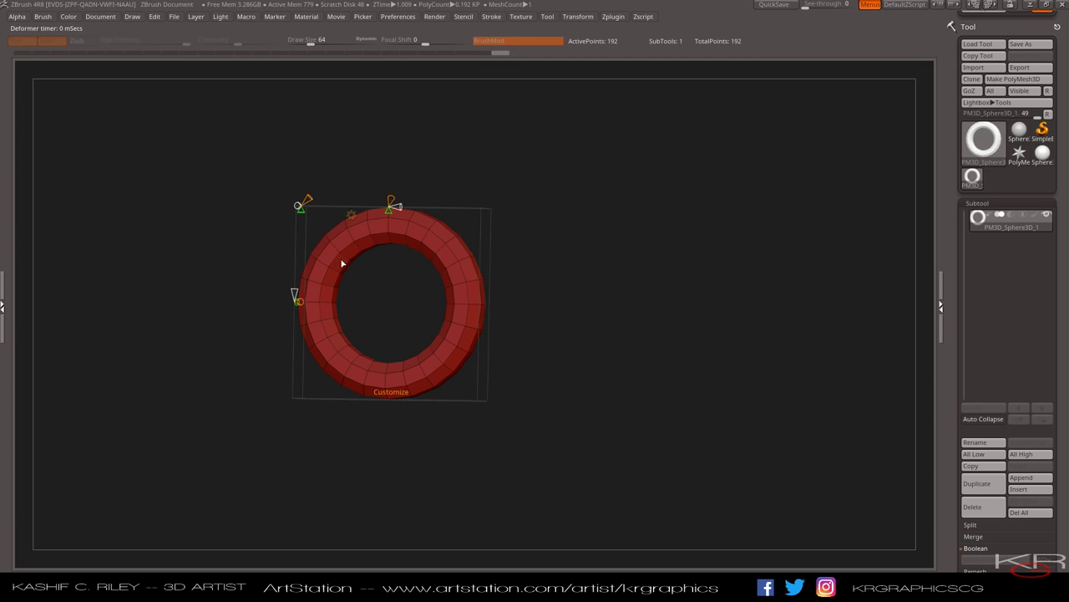
pyautogui.moveTo(547, 213); pyautogui.dragTo(560, 266)
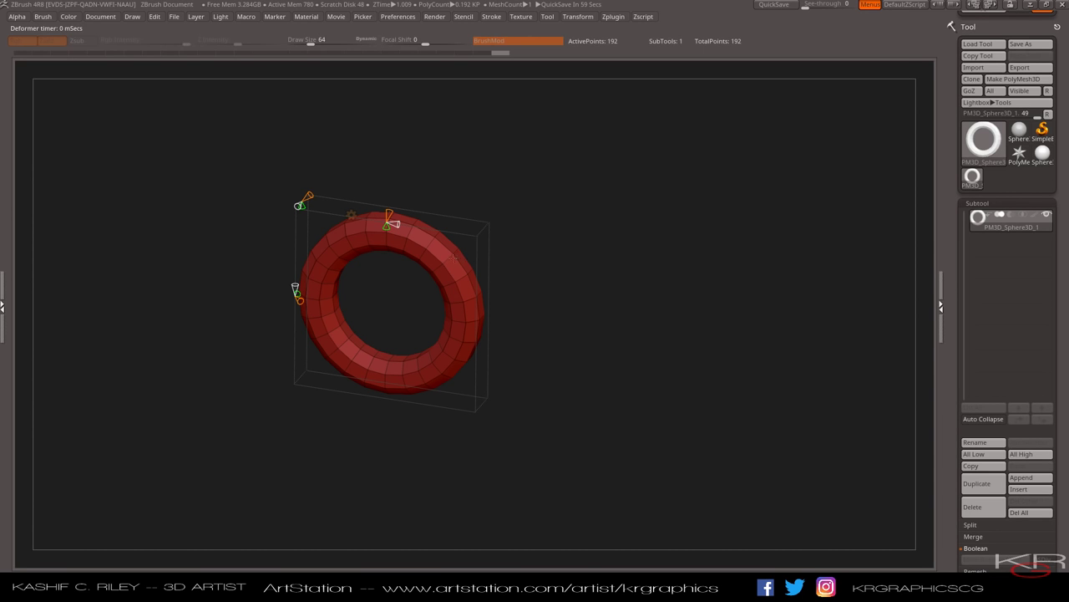
pyautogui.click(389, 226)
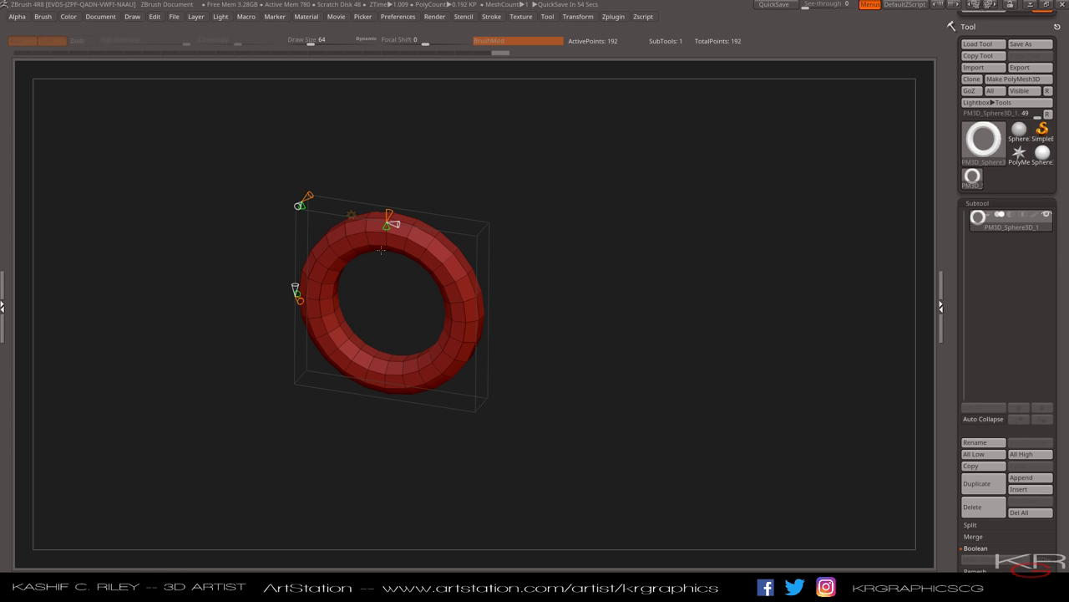
# - Bend and widen the ring into a flattened arch with the Bend Arc deformer's cone handles, including the twist handle
pyautogui.moveTo(384, 232); pyautogui.dragTo(372, 264)
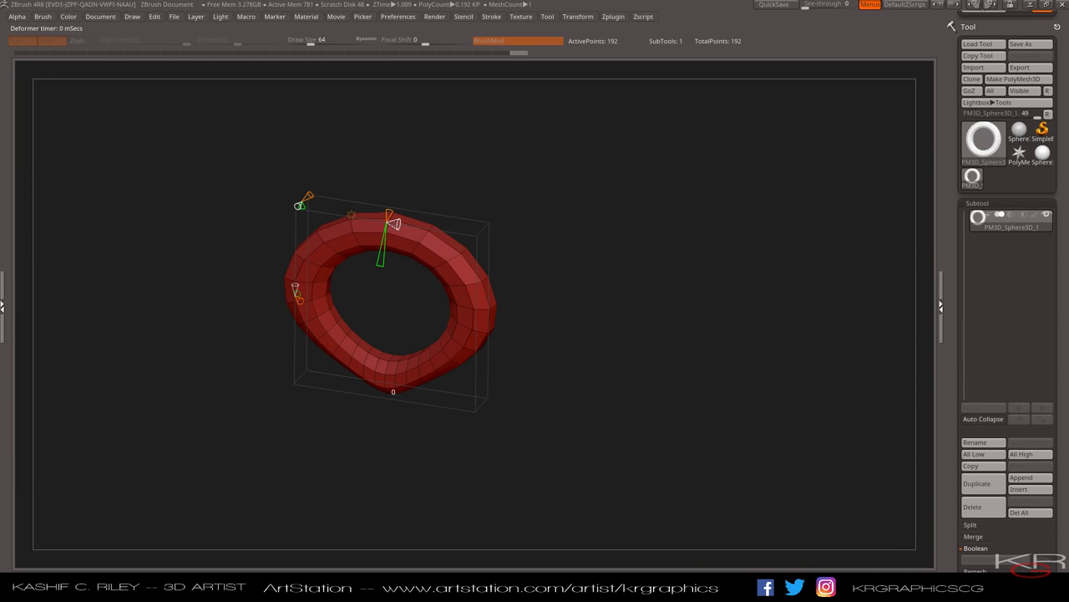
pyautogui.moveTo(402, 225); pyautogui.dragTo(463, 233)
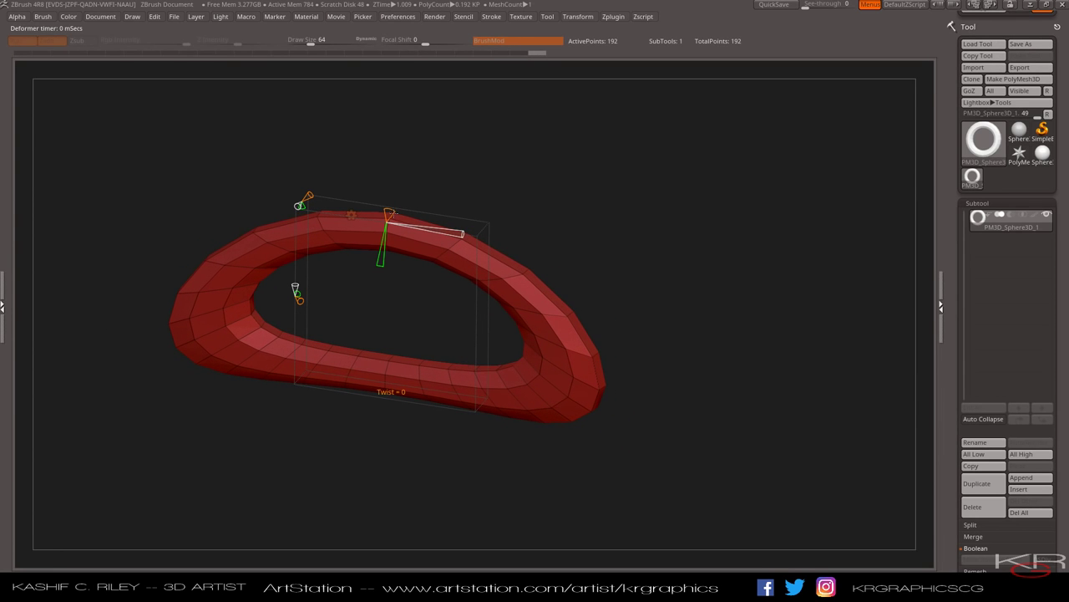
pyautogui.moveTo(389, 212)
pyautogui.mouseDown()
pyautogui.moveTo(392, 194)
pyautogui.moveTo(389, 209)
pyautogui.mouseUp()
pyautogui.moveTo(310, 196)
pyautogui.mouseDown()
pyautogui.moveTo(322, 185)
pyautogui.moveTo(308, 197)
pyautogui.mouseUp()
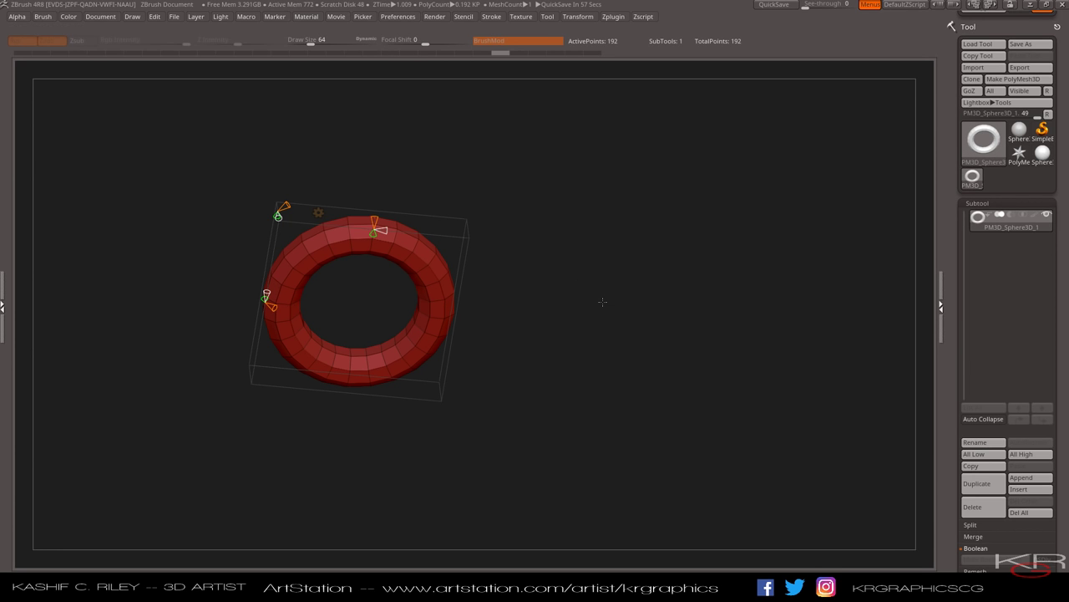
# - Reset the Bend Arc deformer and apply the Bend Curve deformer to the ring
pyautogui.moveTo(603, 302); pyautogui.dragTo(585, 298)
pyautogui.click(319, 212)
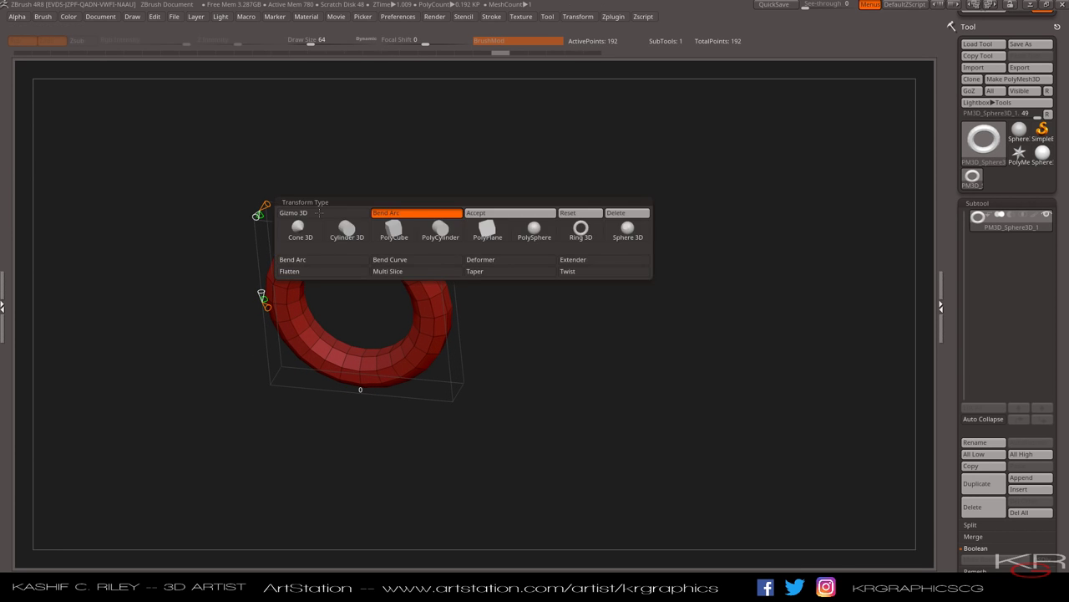
pyautogui.click(583, 218)
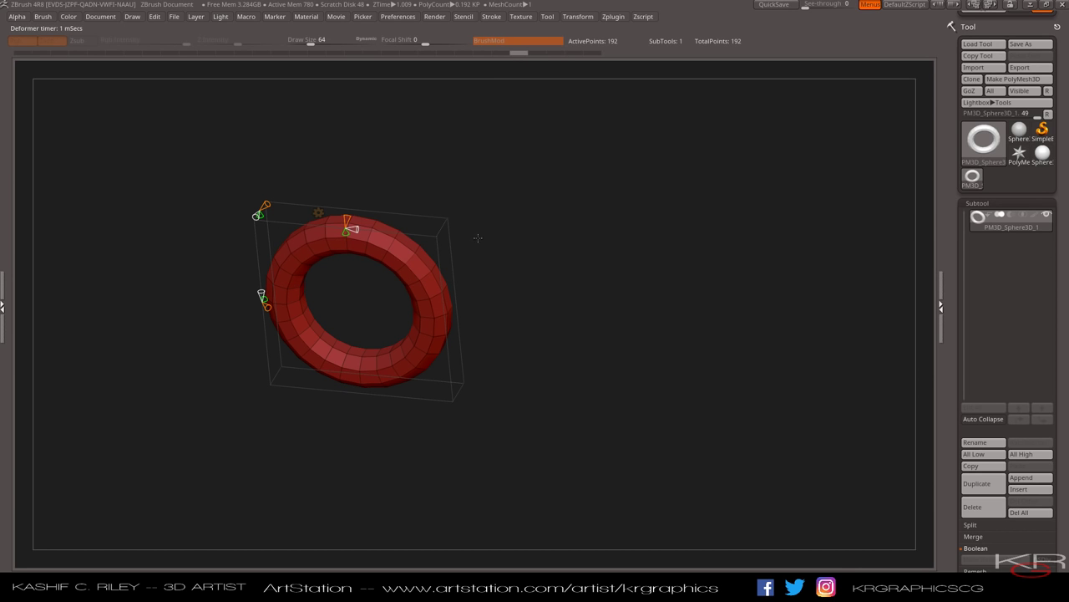
pyautogui.click(318, 213)
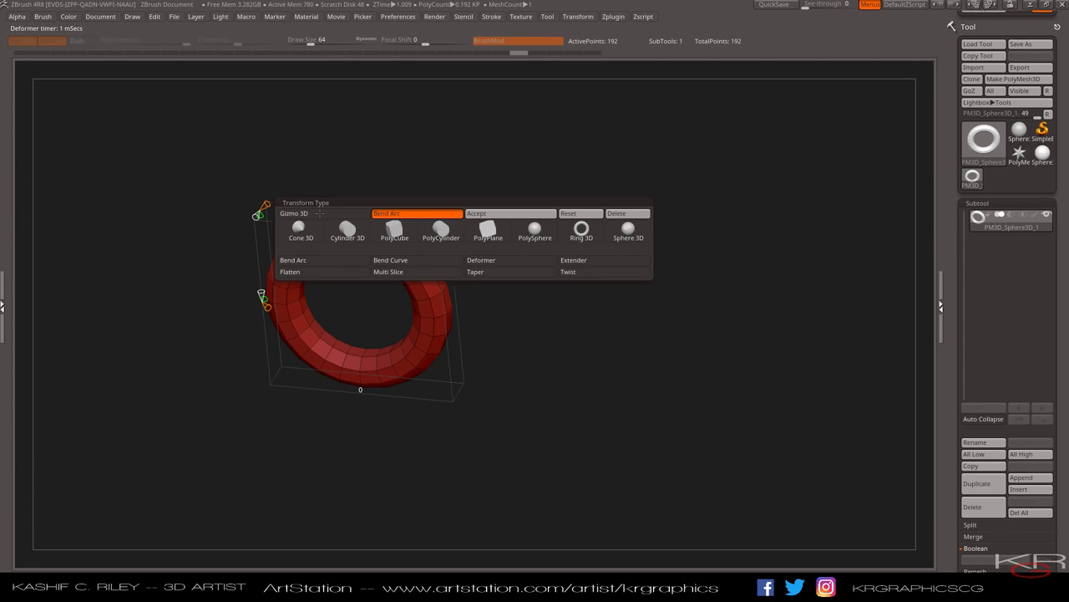
pyautogui.click(386, 259)
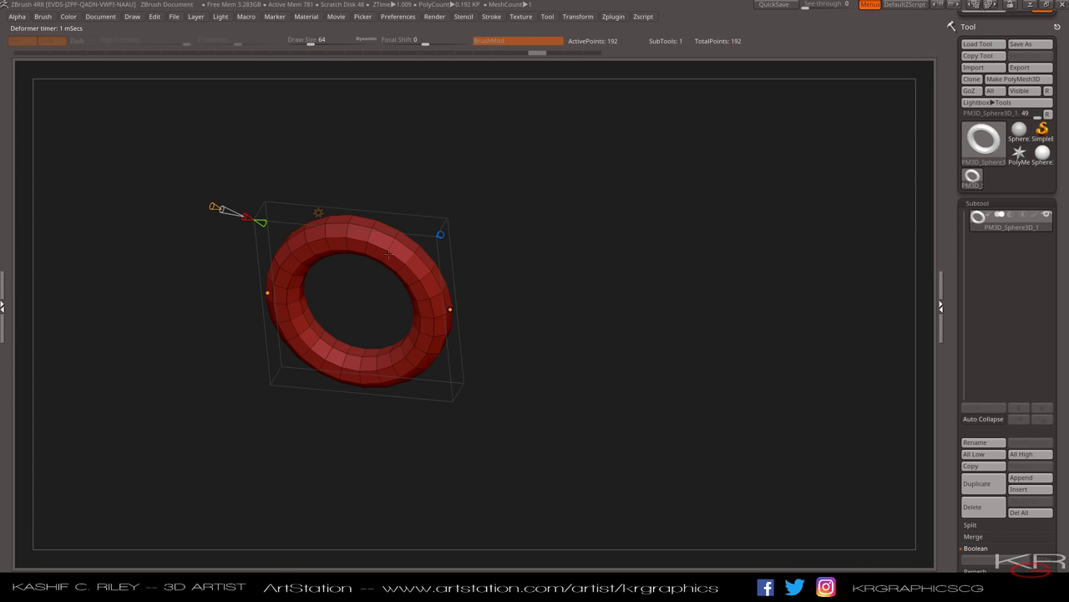
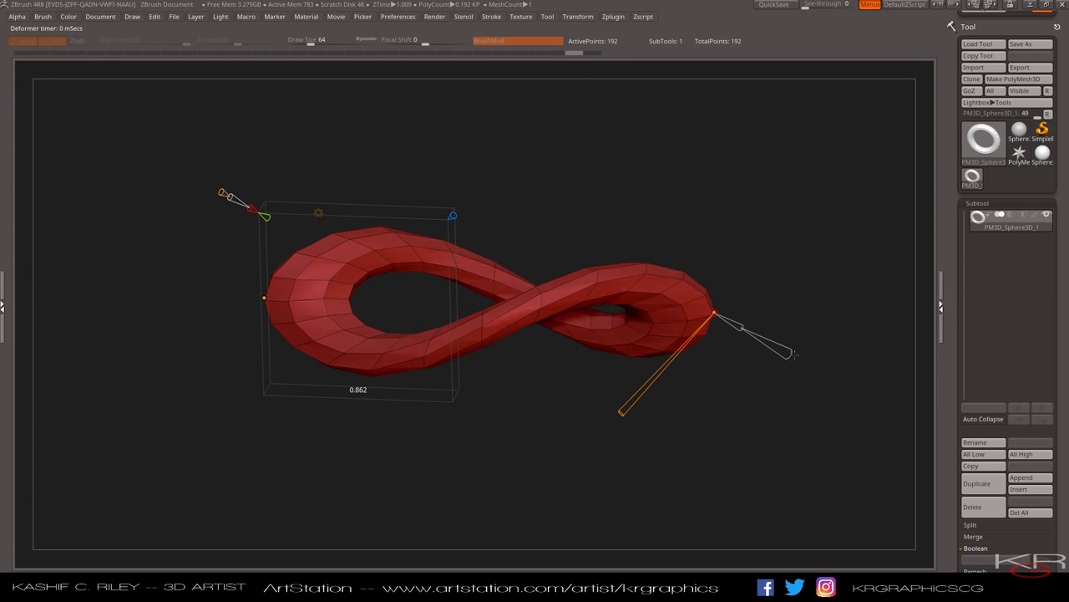
# - Reshape the stretched, twisted ring by moving a Bend Curve end point and adjusting the scale, twist and smooth handles
pyautogui.moveTo(737, 331)
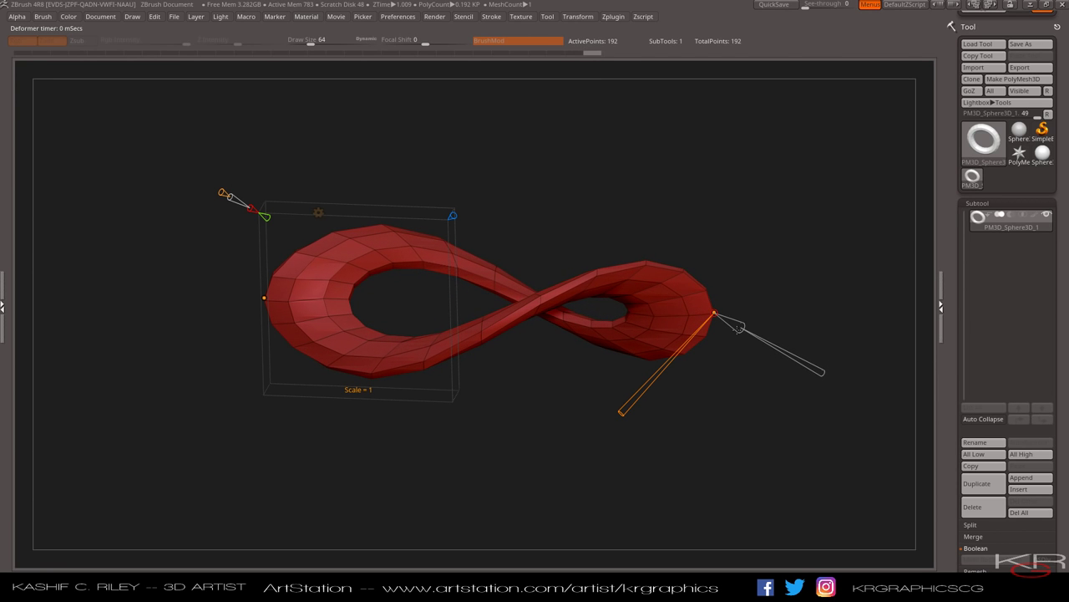
pyautogui.moveTo(737, 331)
pyautogui.mouseDown()
pyautogui.moveTo(768, 355)
pyautogui.moveTo(730, 347)
pyautogui.mouseUp()
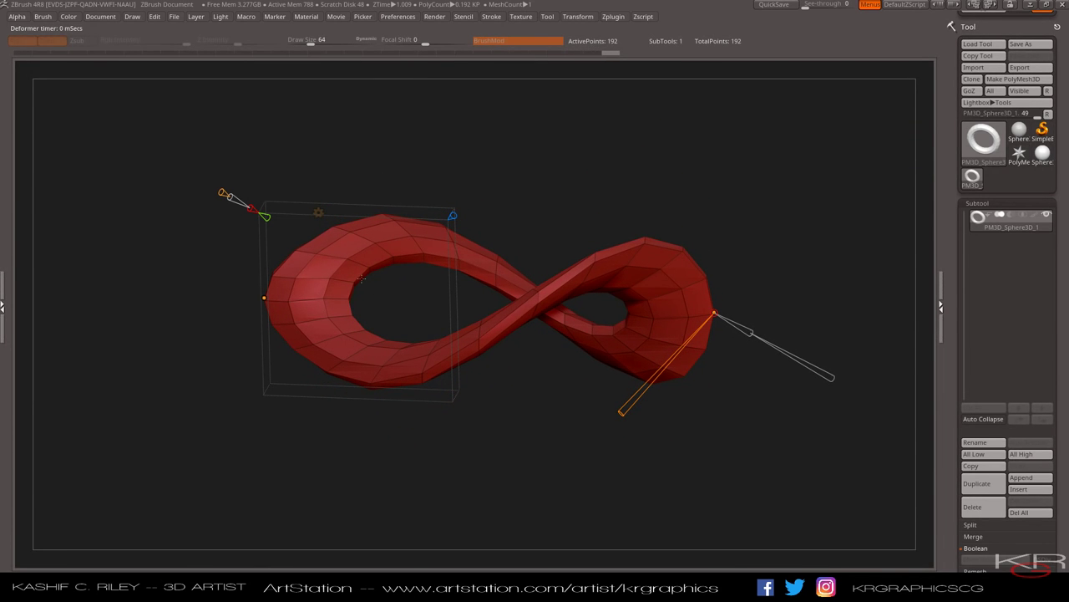
pyautogui.moveTo(264, 298); pyautogui.dragTo(250, 300)
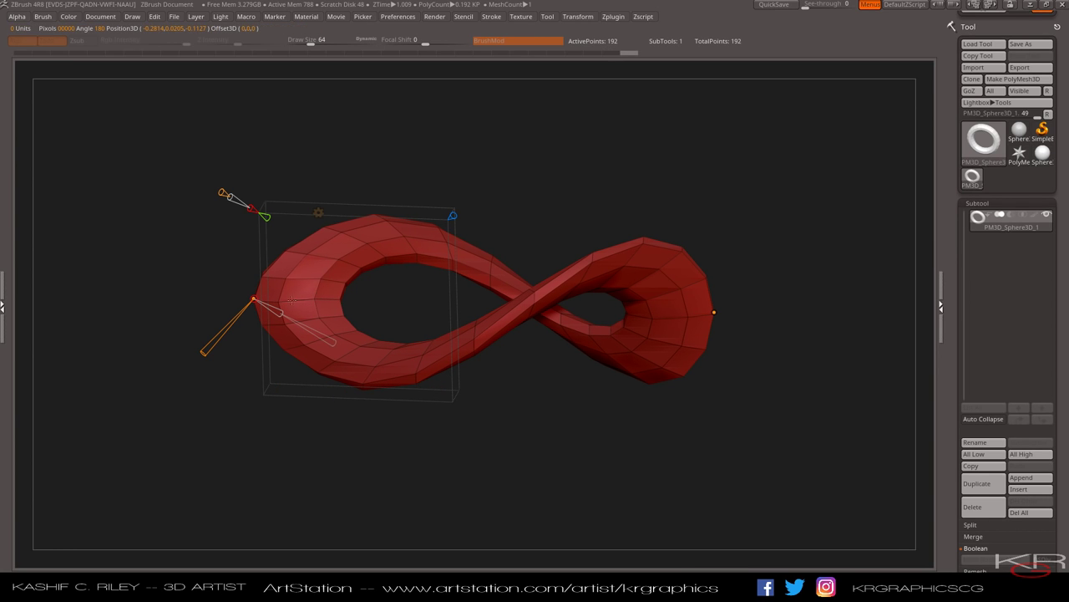
pyautogui.moveTo(254, 299); pyautogui.dragTo(401, 298)
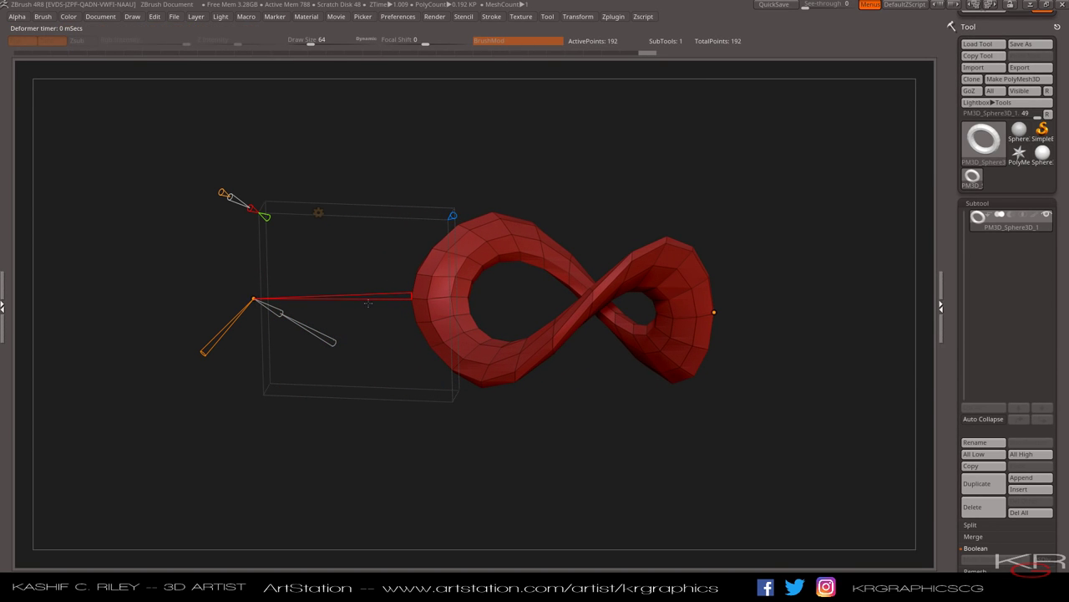
pyautogui.moveTo(333, 340)
pyautogui.mouseDown()
pyautogui.moveTo(376, 364)
pyautogui.moveTo(309, 320)
pyautogui.moveTo(320, 334)
pyautogui.mouseUp()
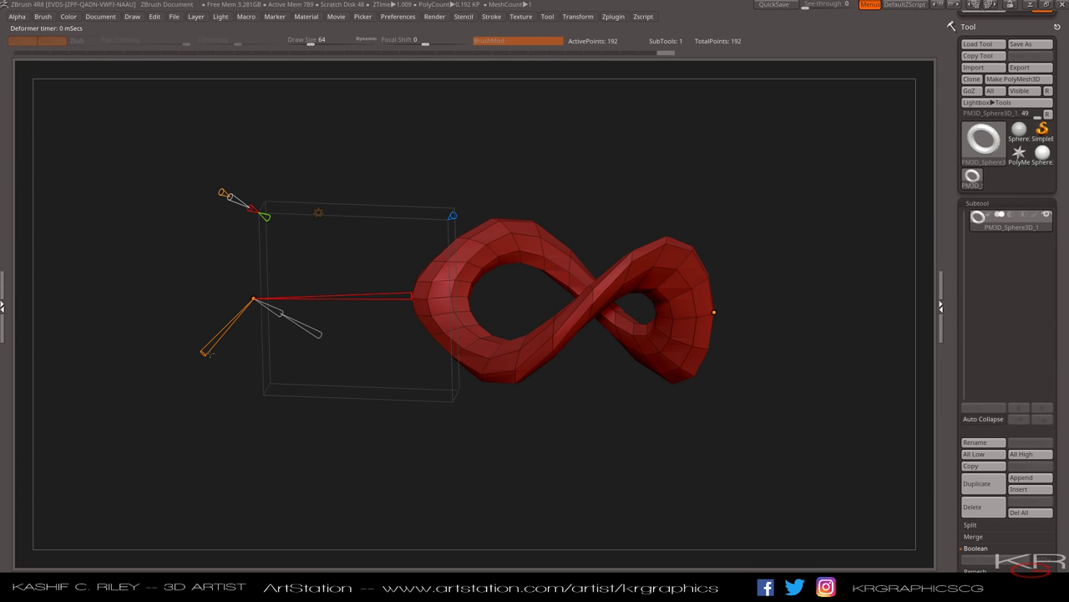
pyautogui.moveTo(209, 354); pyautogui.dragTo(221, 336)
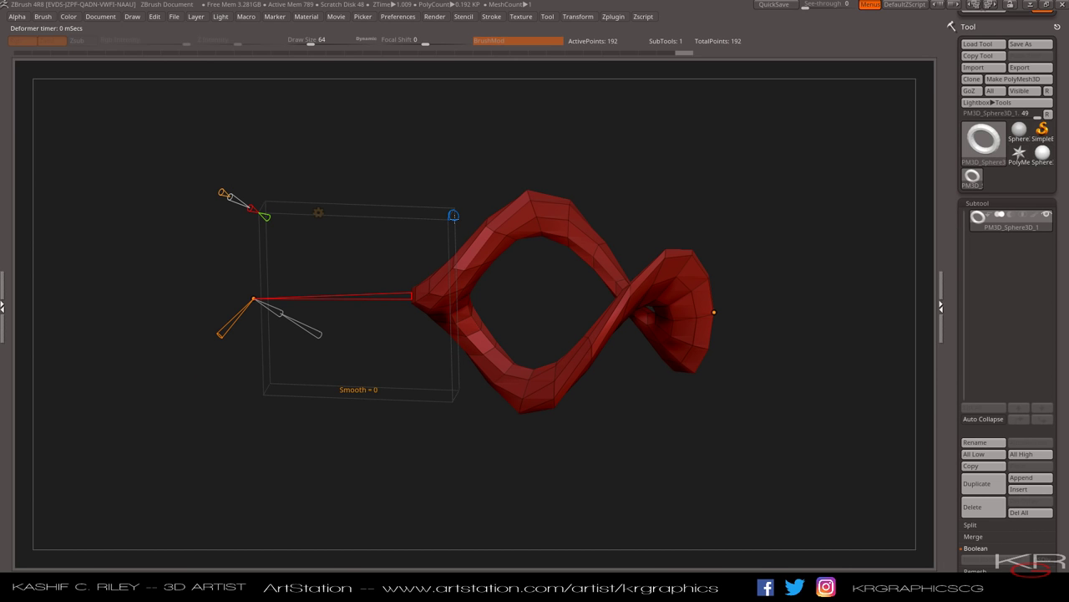
pyautogui.moveTo(453, 215); pyautogui.dragTo(476, 192)
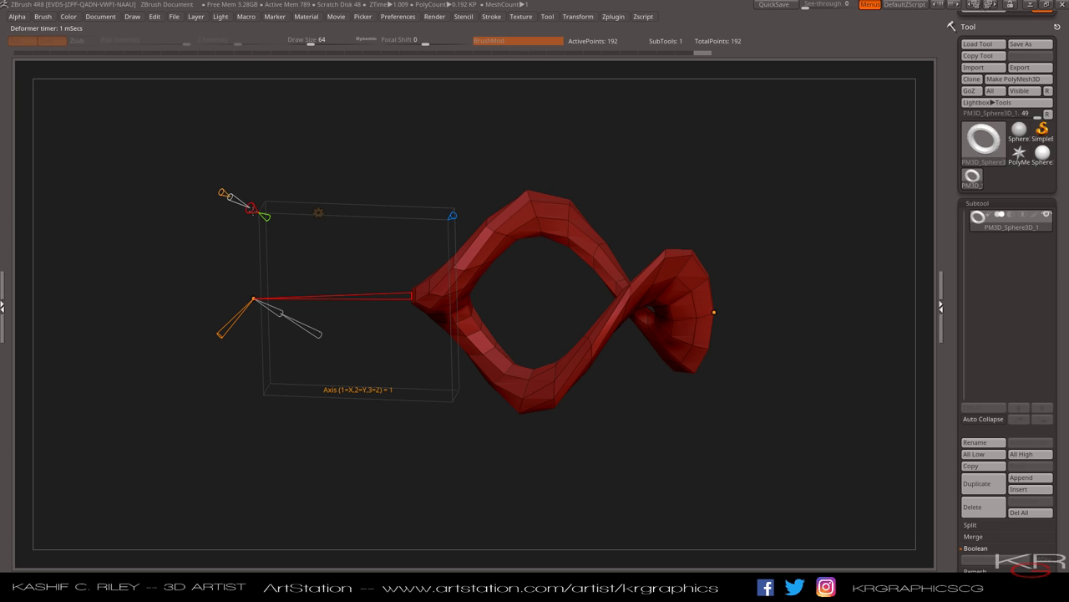
# - Switch the Bend Curve axis to Z and greatly increase the number of control points along the curve
pyautogui.click(251, 207)
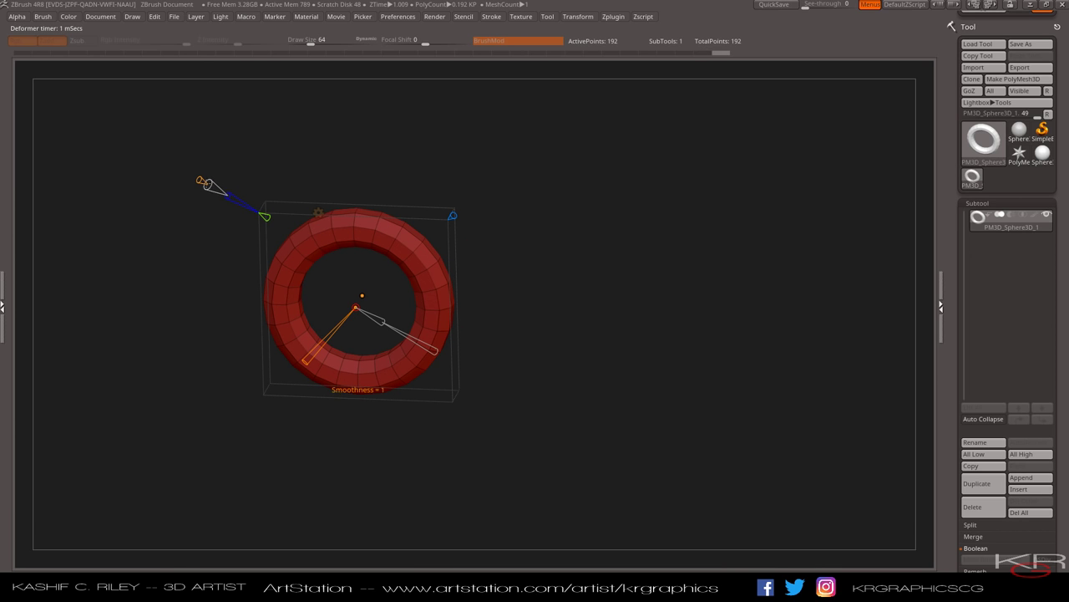
pyautogui.moveTo(200, 179); pyautogui.dragTo(148, 153)
pyautogui.moveTo(222, 248); pyautogui.dragTo(214, 251)
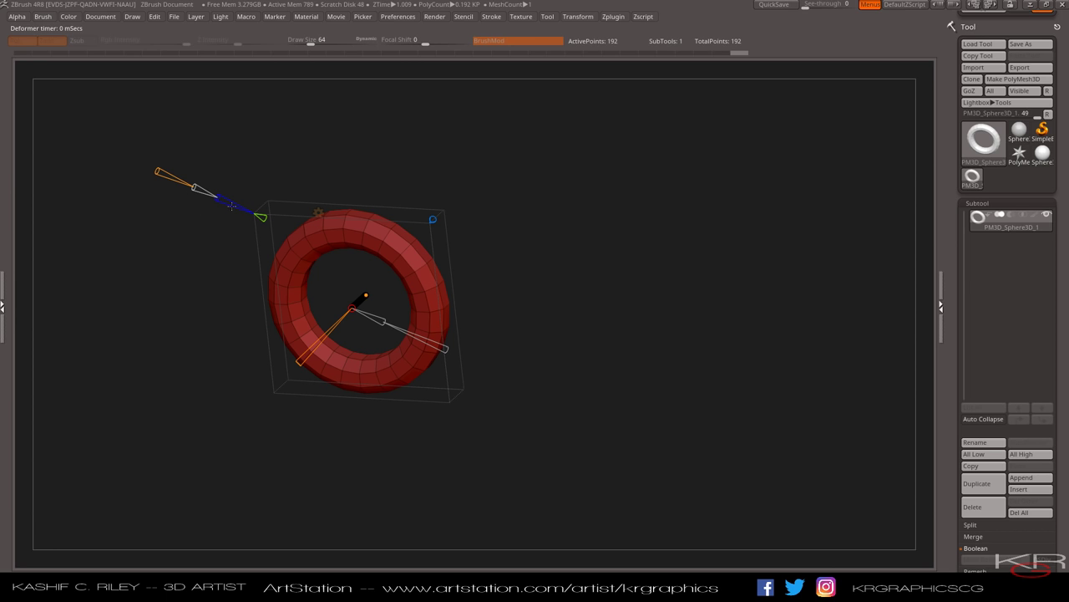
# - Cycle the Bend Curve through its axes and finish with the curve running along X across the ring
pyautogui.moveTo(261, 218)
pyautogui.click(216, 198)
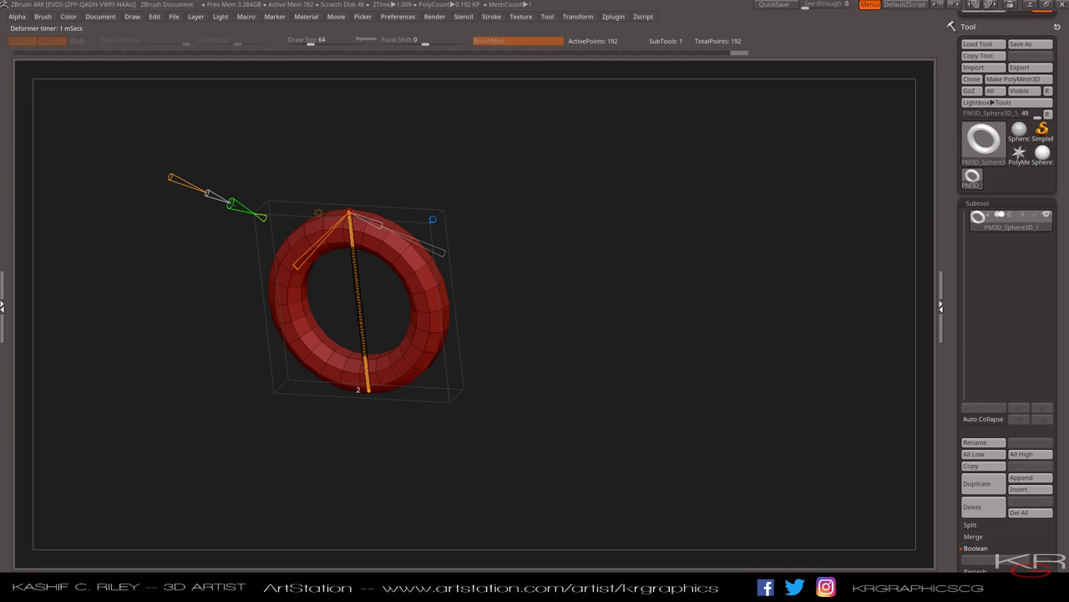
pyautogui.click(240, 208)
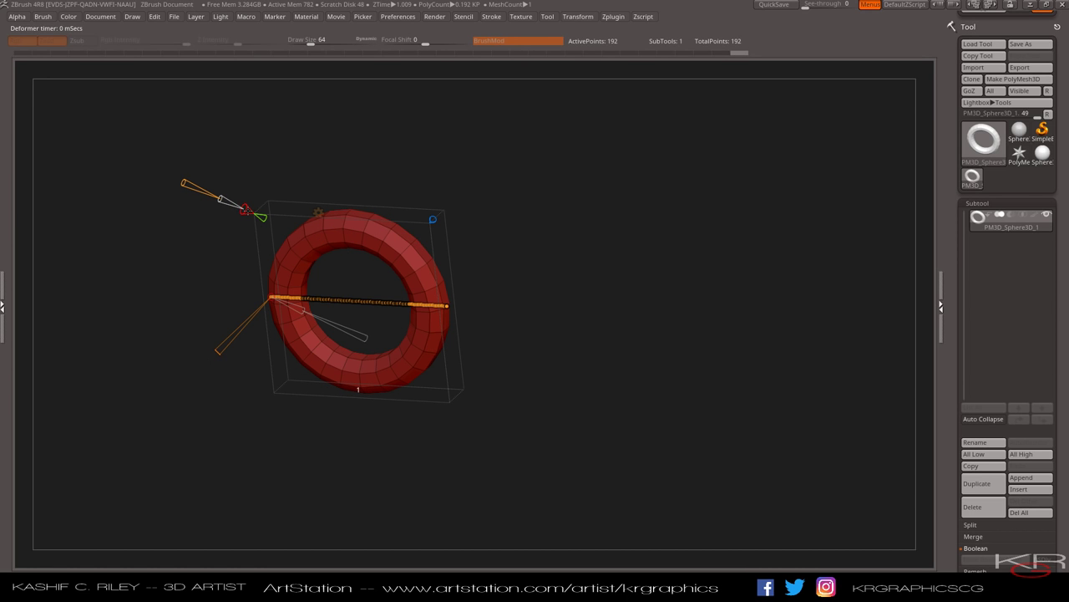
pyautogui.click(245, 208)
pyautogui.click(229, 199)
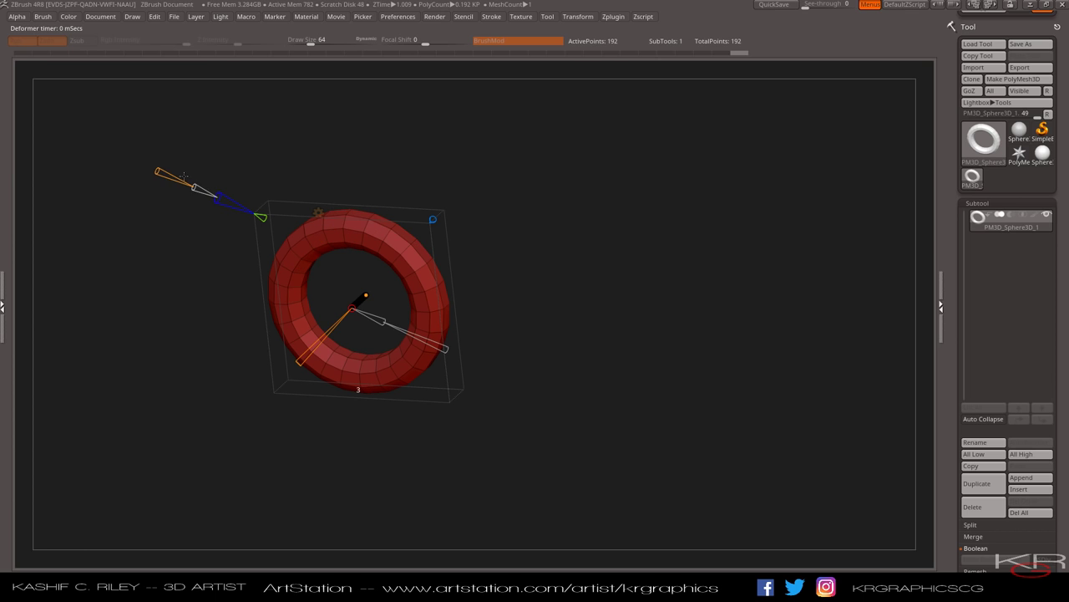
pyautogui.click(214, 196)
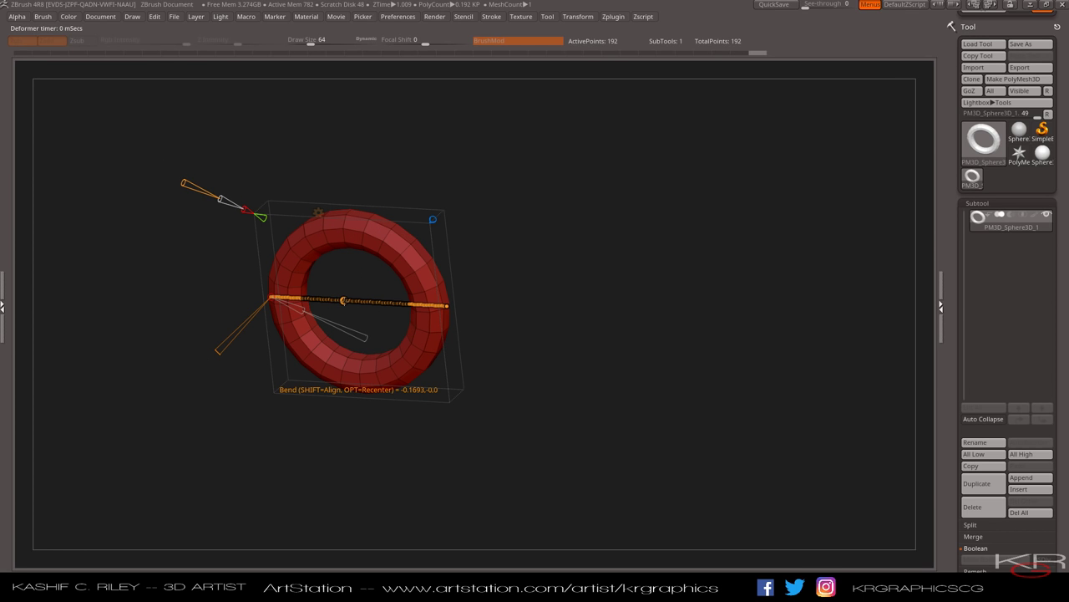
# - Pull the ring's side out into a long spike with the curve's end point and shift its middle bend points
pyautogui.moveTo(342, 301); pyautogui.dragTo(344, 318)
pyautogui.hotkey('ctrl', 'z')
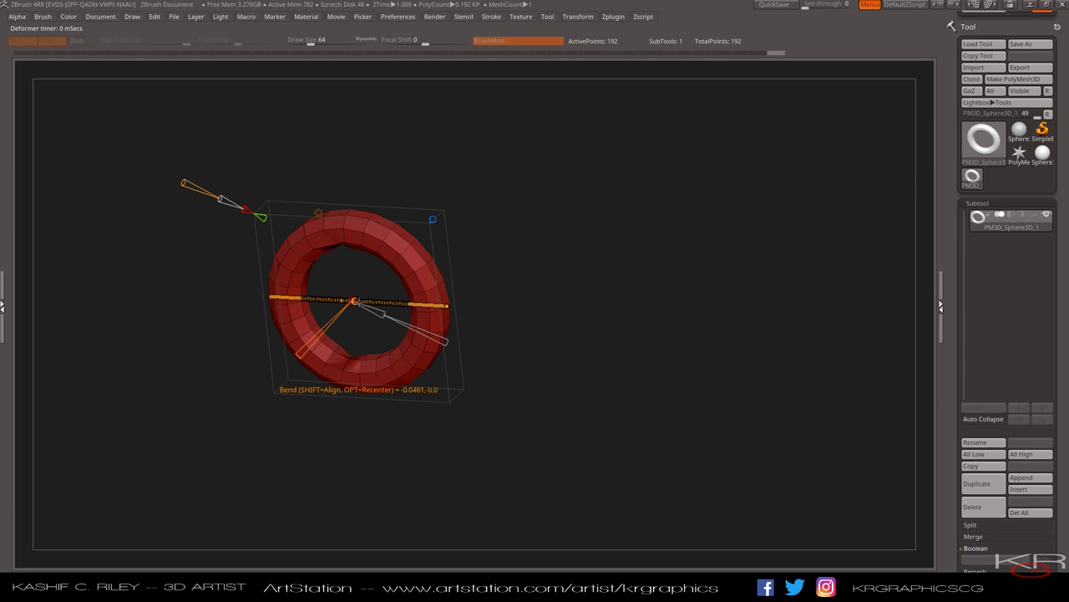
pyautogui.click(447, 314)
pyautogui.moveTo(447, 306); pyautogui.dragTo(681, 305)
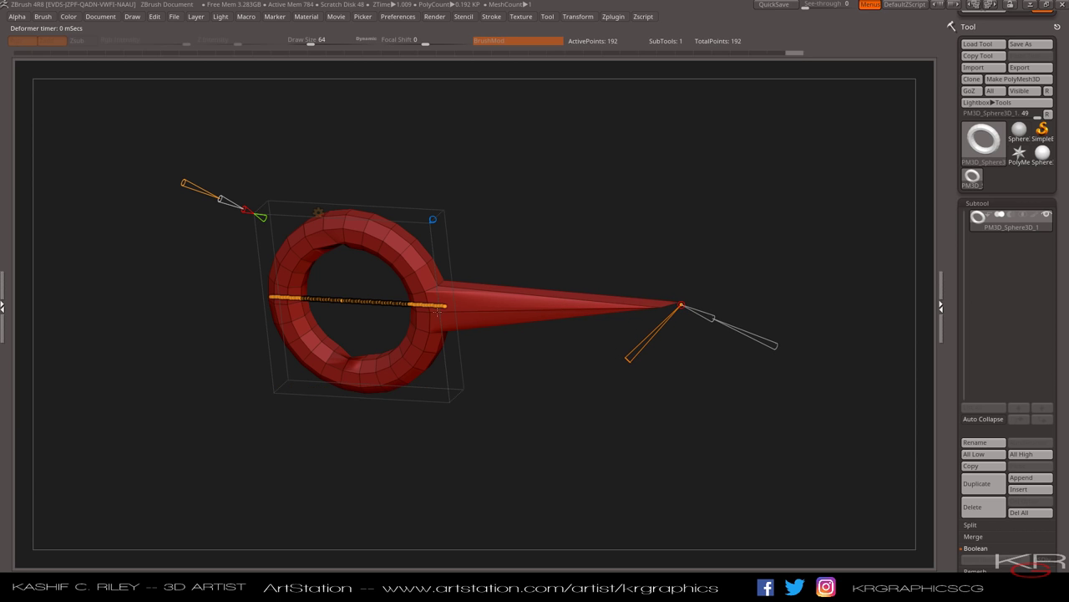
pyautogui.moveTo(338, 300)
pyautogui.mouseDown()
pyautogui.moveTo(339, 318)
pyautogui.moveTo(346, 300)
pyautogui.mouseUp()
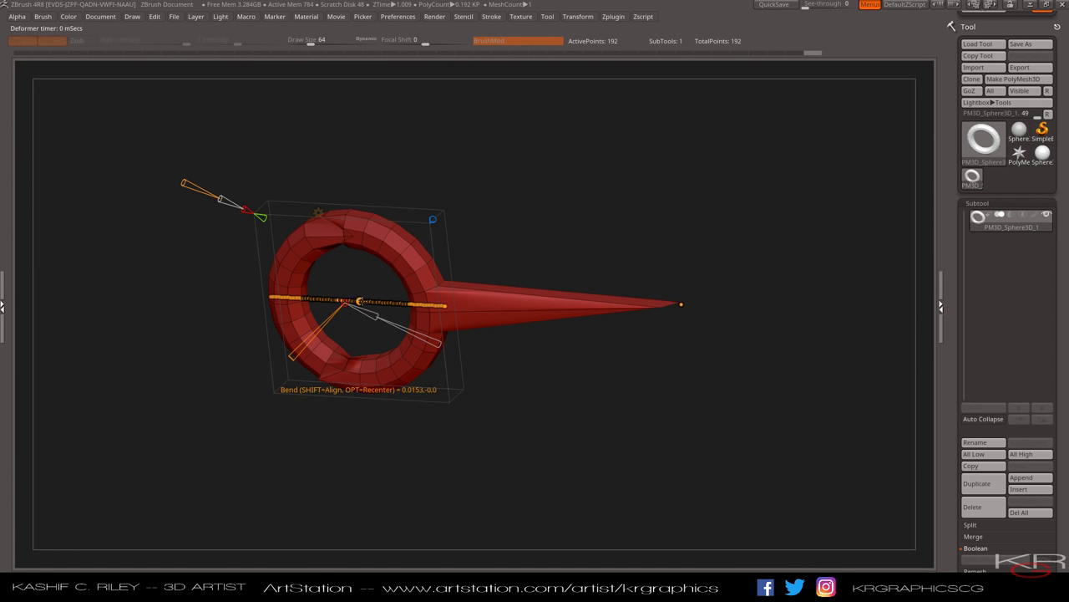
# - Reset the Bend Curve deformation and switch the ring to the lattice-style Deformer
pyautogui.click(318, 213)
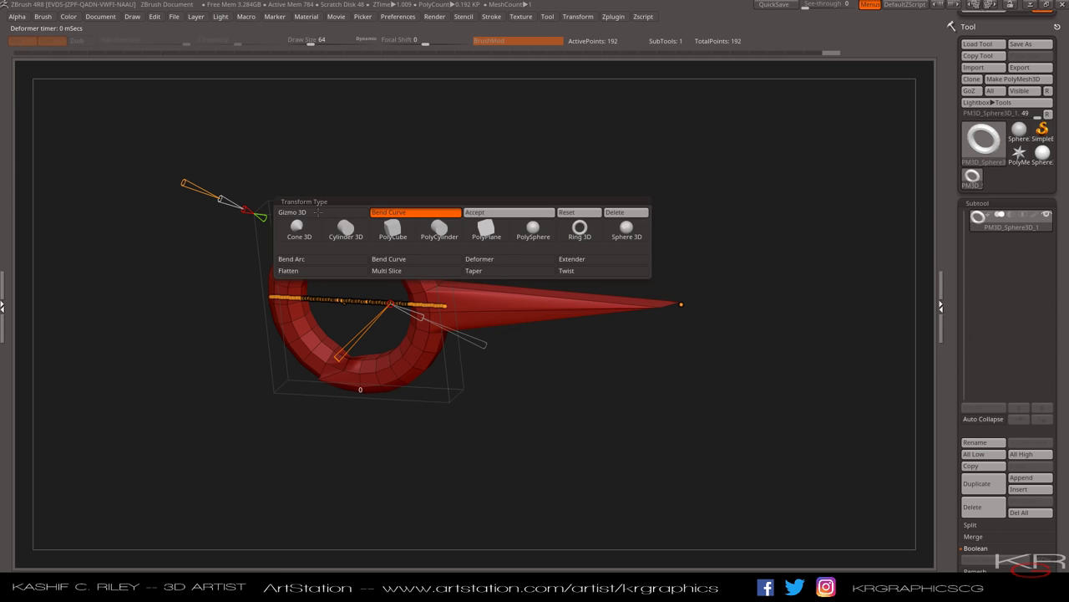
pyautogui.click(578, 215)
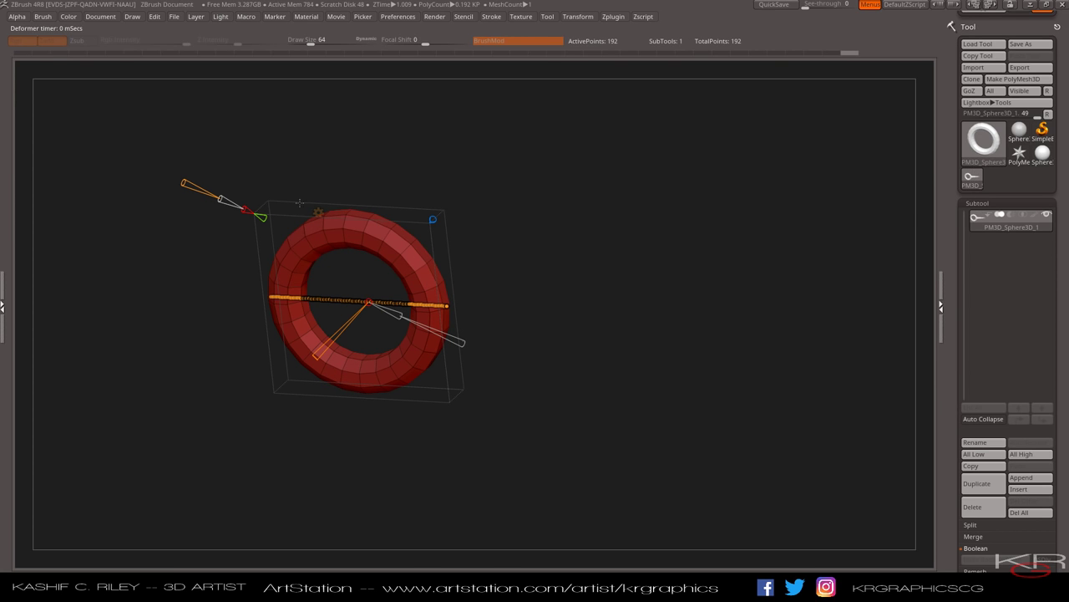
pyautogui.click(318, 213)
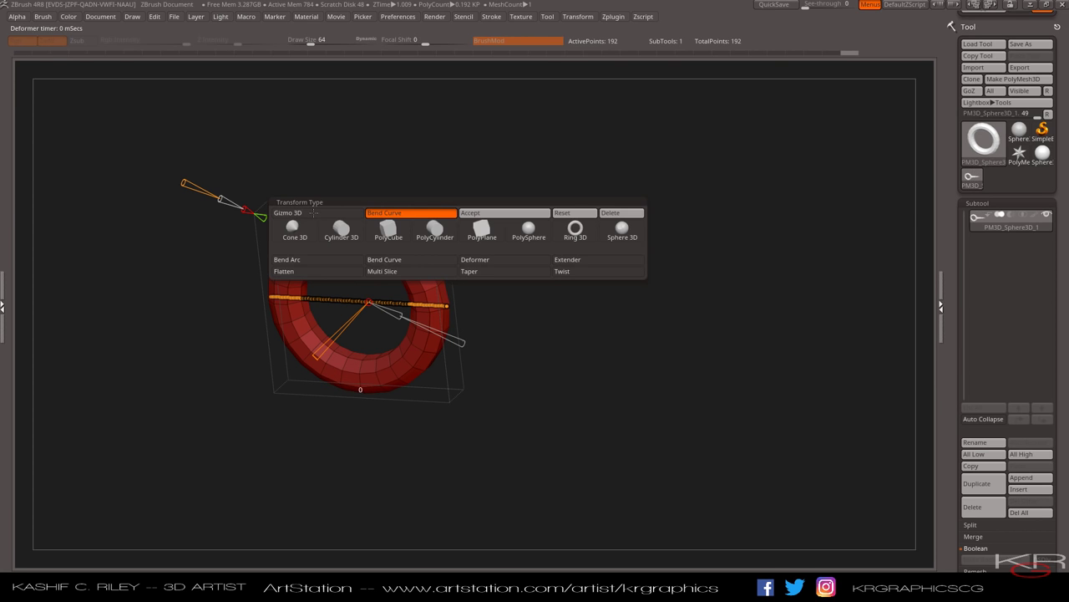
pyautogui.click(490, 262)
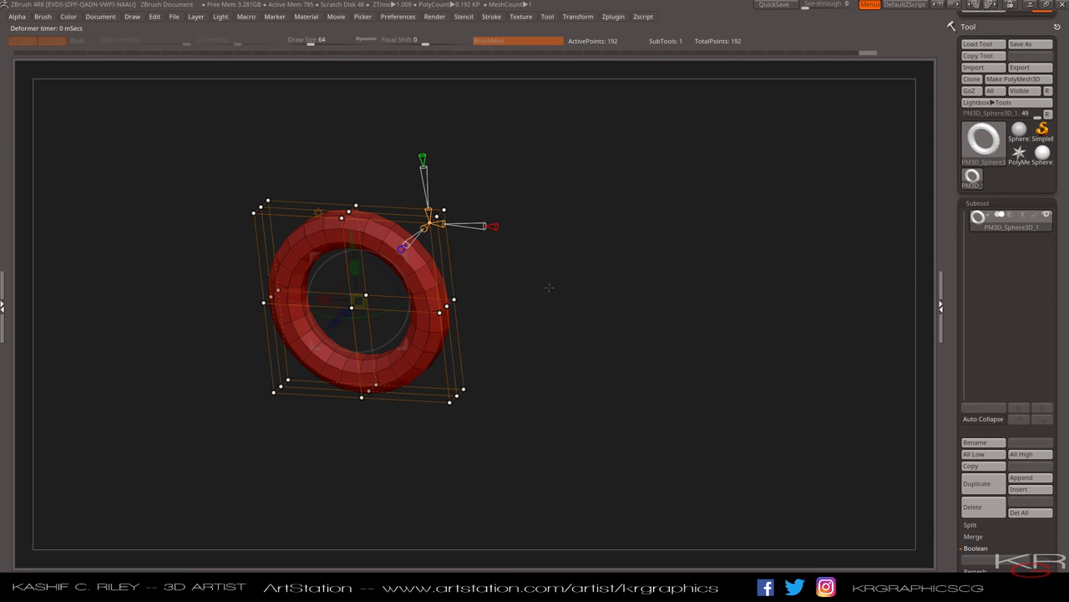
# - Distort the ring by pulling the Deformer lattice's control points outward at its lower corner, upper edge and side
pyautogui.moveTo(553, 306)
pyautogui.mouseDown()
pyautogui.moveTo(585, 293)
pyautogui.moveTo(558, 296)
pyautogui.mouseUp()
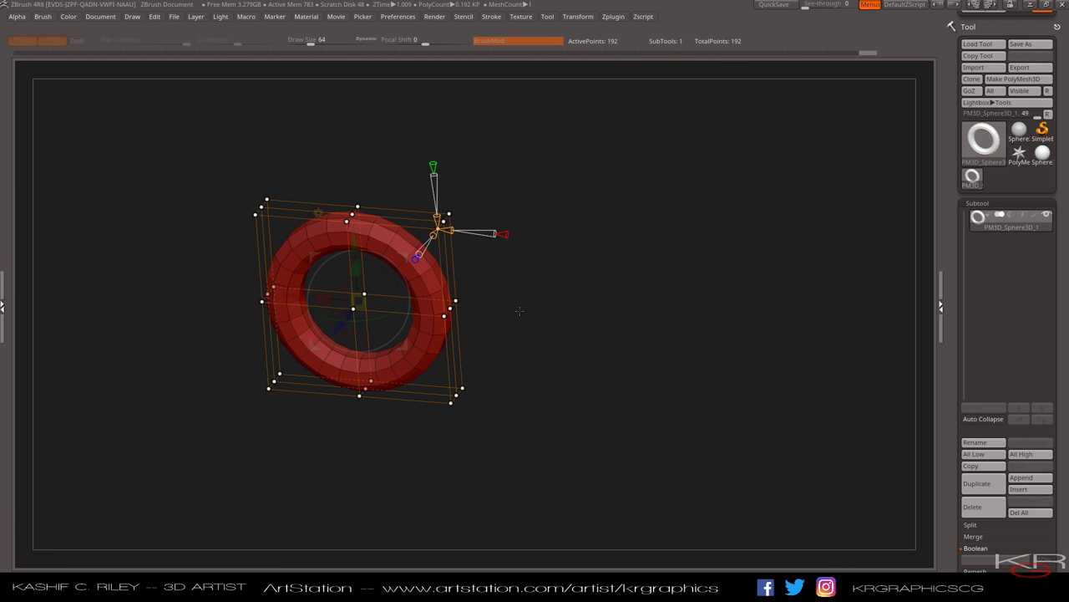
pyautogui.moveTo(457, 394); pyautogui.dragTo(360, 457)
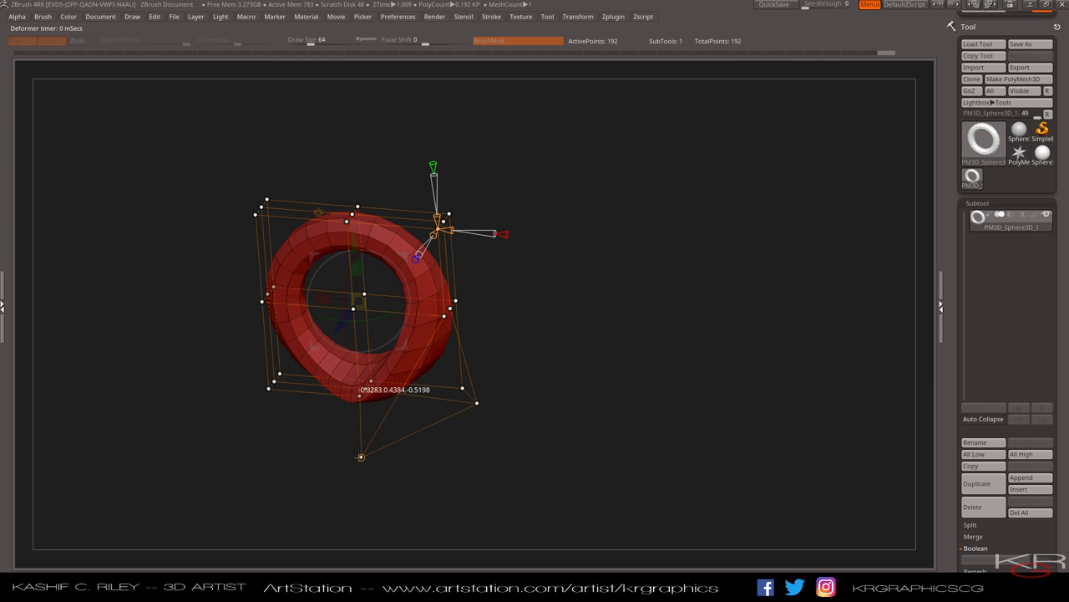
pyautogui.moveTo(485, 448); pyautogui.dragTo(411, 441)
pyautogui.moveTo(449, 391); pyautogui.dragTo(456, 266)
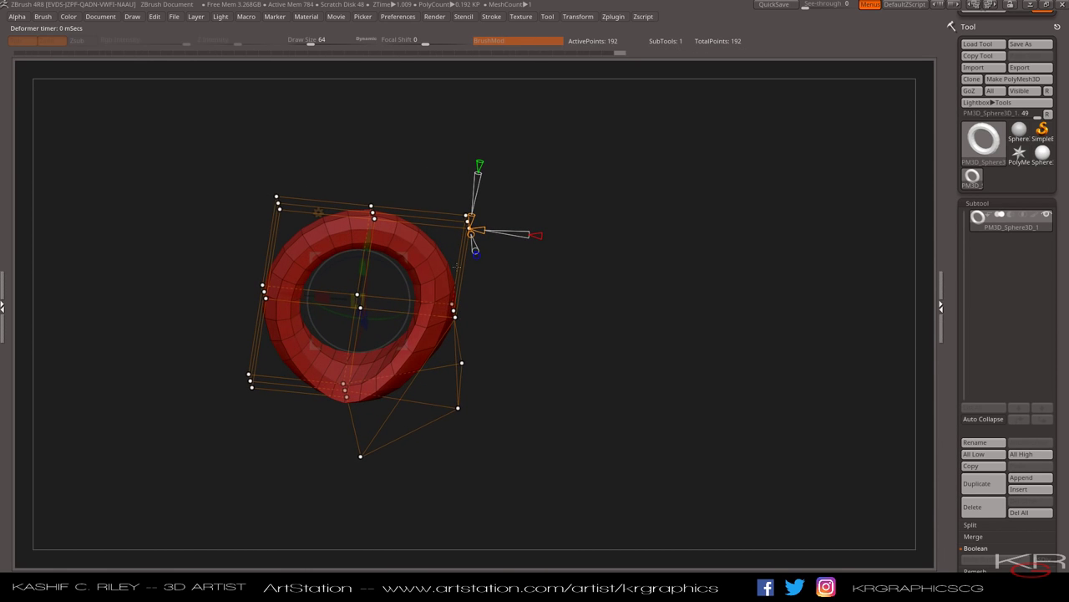
pyautogui.moveTo(374, 215); pyautogui.dragTo(71, 58)
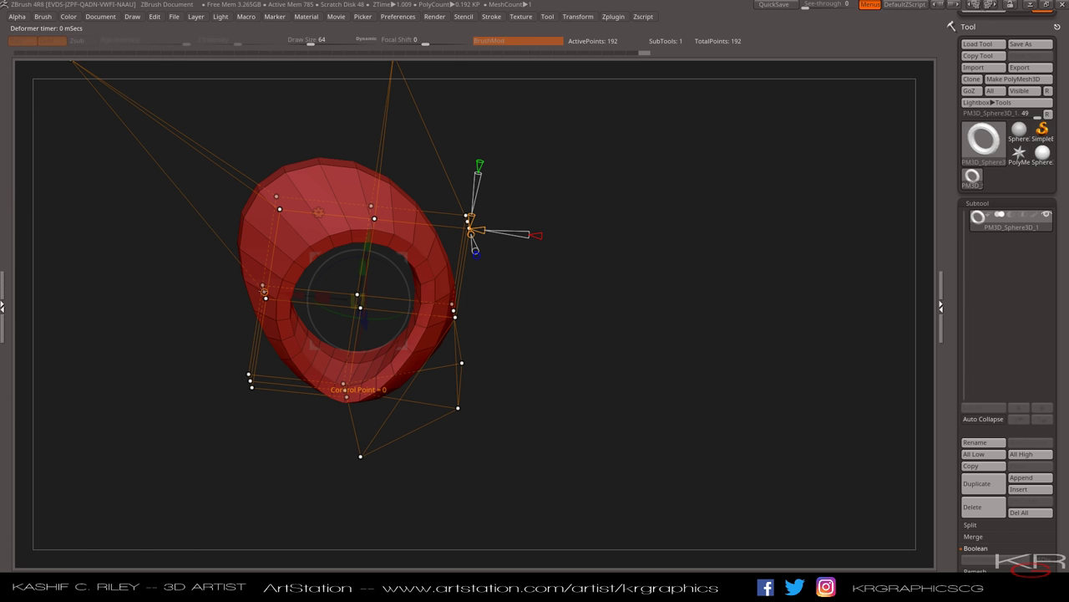
pyautogui.moveTo(245, 286); pyautogui.dragTo(164, 327)
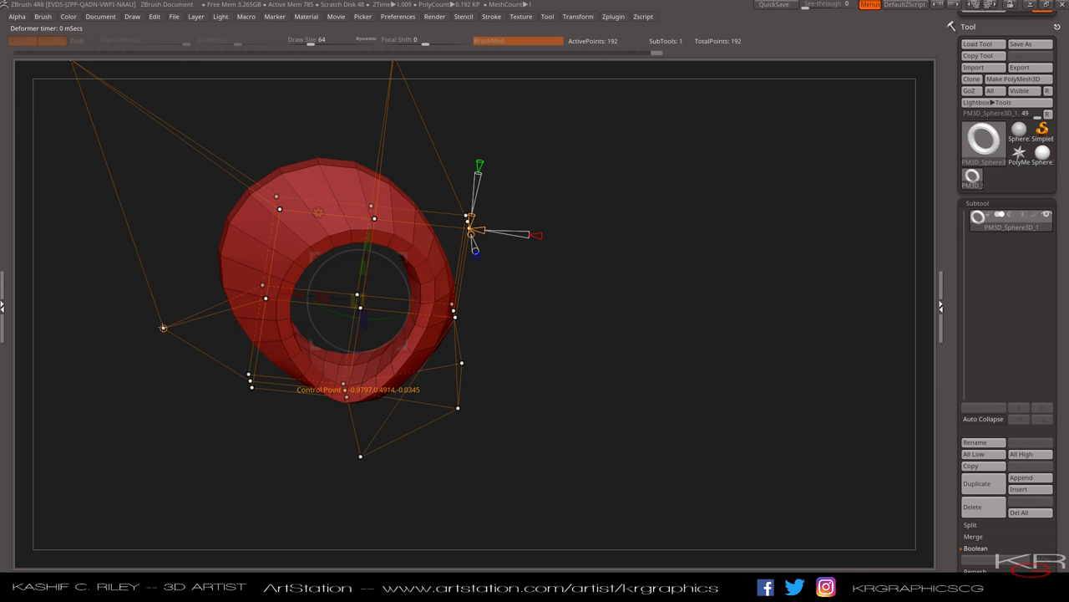
# - Undo all the lattice control point moves on the ring
pyautogui.hotkey('ctrl', 'z')
pyautogui.hotkey('ctrl', 'z')
pyautogui.hotkey('ctrl', 'z')
pyautogui.hotkey('ctrl', 'z')
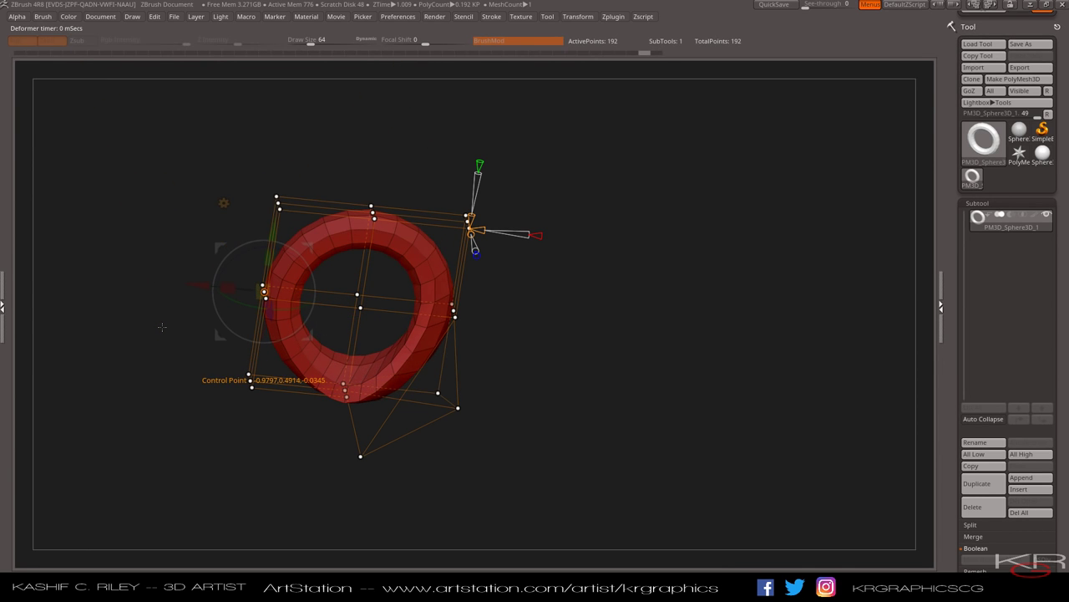
pyautogui.hotkey('ctrl', 'z')
pyautogui.hotkey('ctrl', 'z')
pyautogui.hotkey('ctrl', 'z')
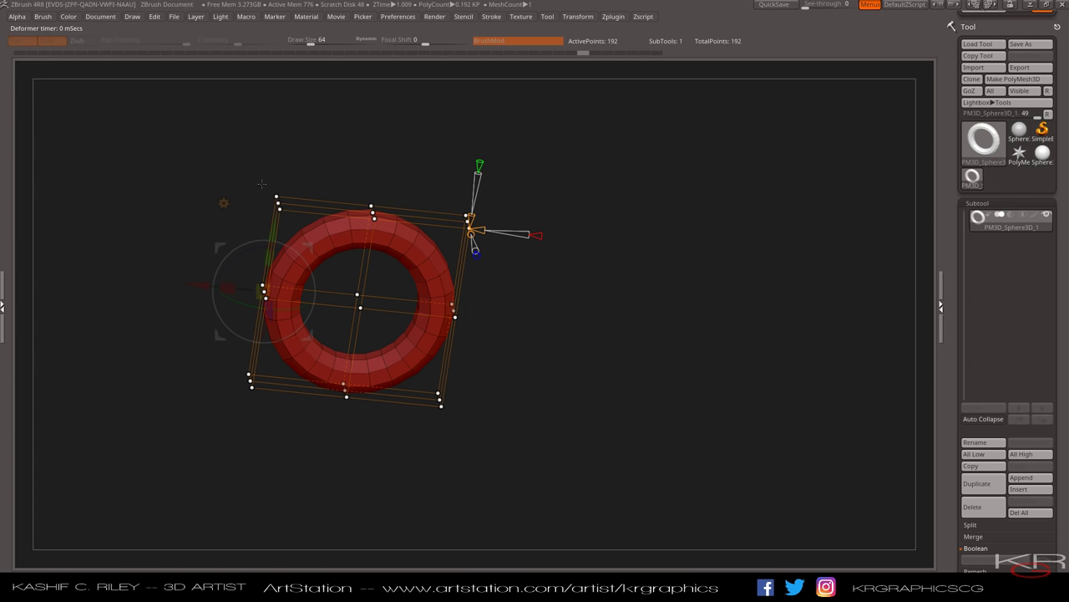
# - Examine the Deformer's Z, X and Y symmetry handles at the corner of the ring's lattice
pyautogui.moveTo(281, 168); pyautogui.dragTo(285, 190)
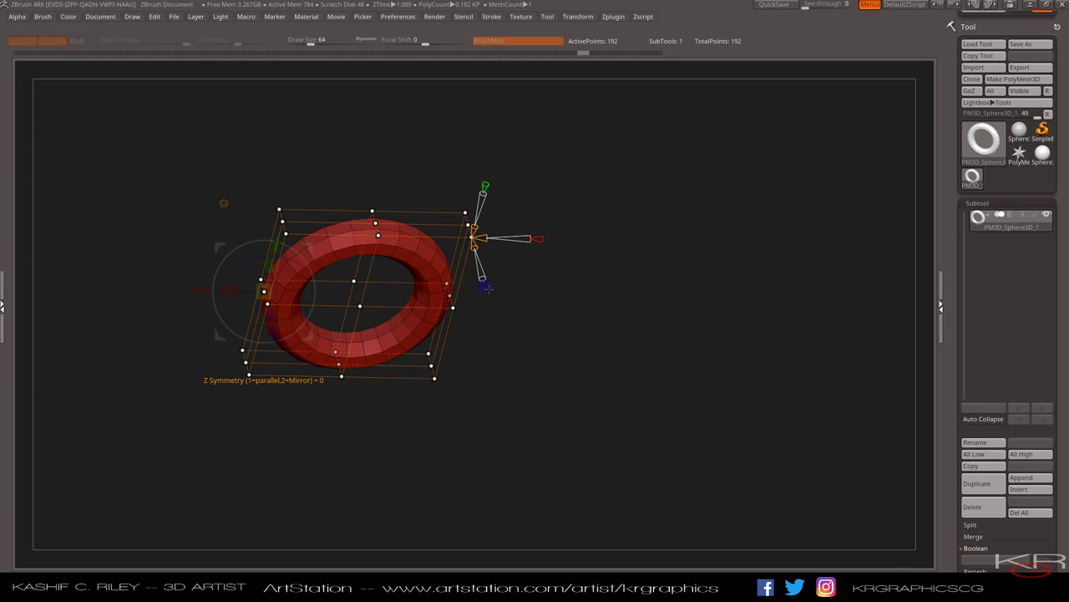
pyautogui.moveTo(485, 287); pyautogui.dragTo(490, 304)
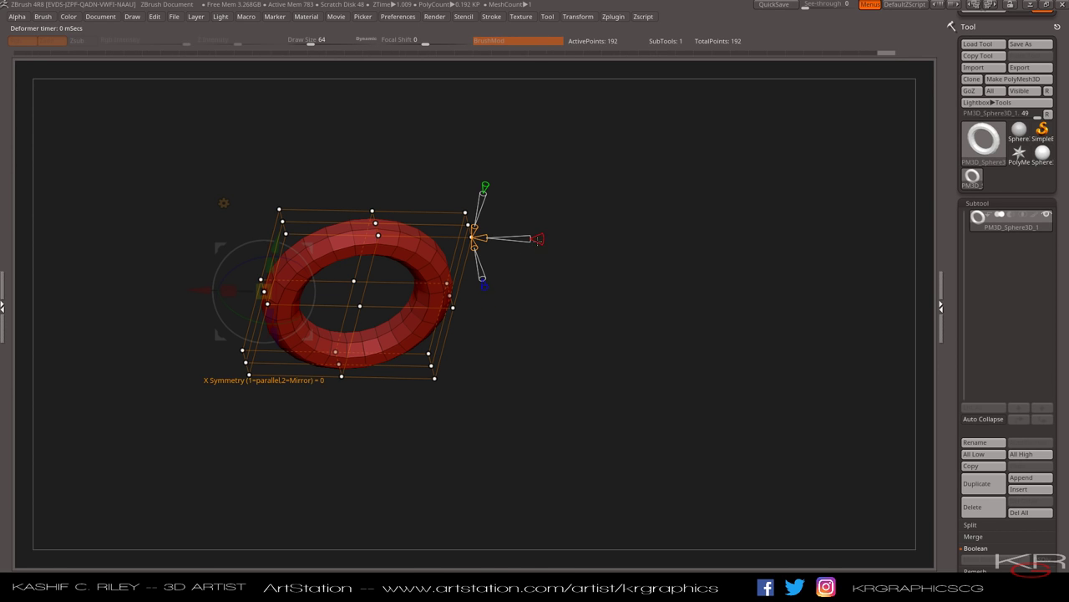
pyautogui.moveTo(539, 239); pyautogui.dragTo(557, 239)
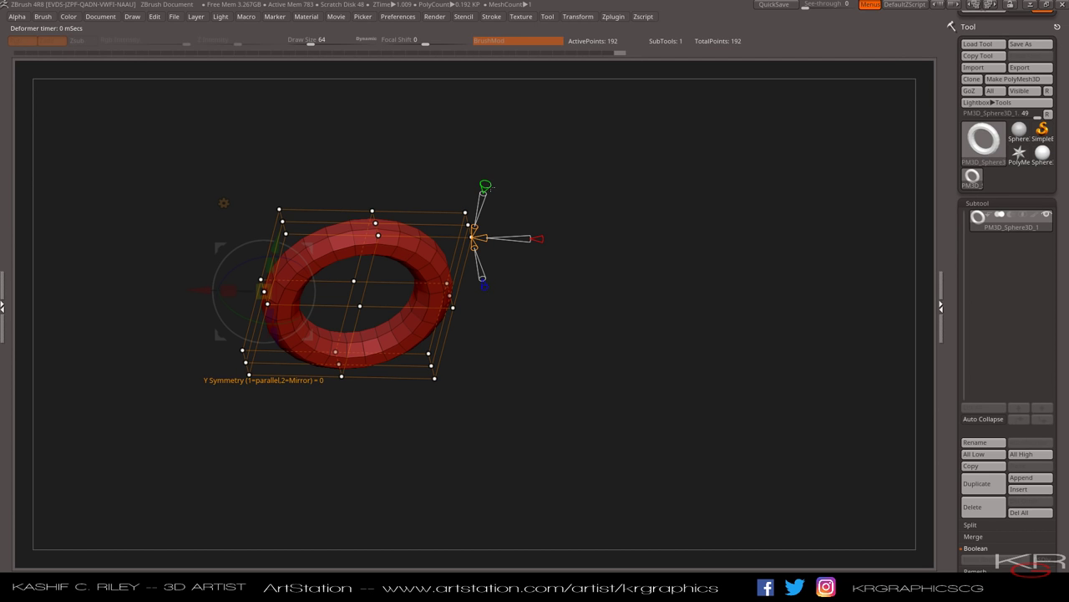
pyautogui.moveTo(485, 184)
pyautogui.mouseDown()
pyautogui.moveTo(488, 166)
pyautogui.moveTo(479, 194)
pyautogui.mouseUp()
pyautogui.moveTo(538, 239); pyautogui.dragTo(551, 240)
pyautogui.moveTo(558, 243); pyautogui.dragTo(548, 243)
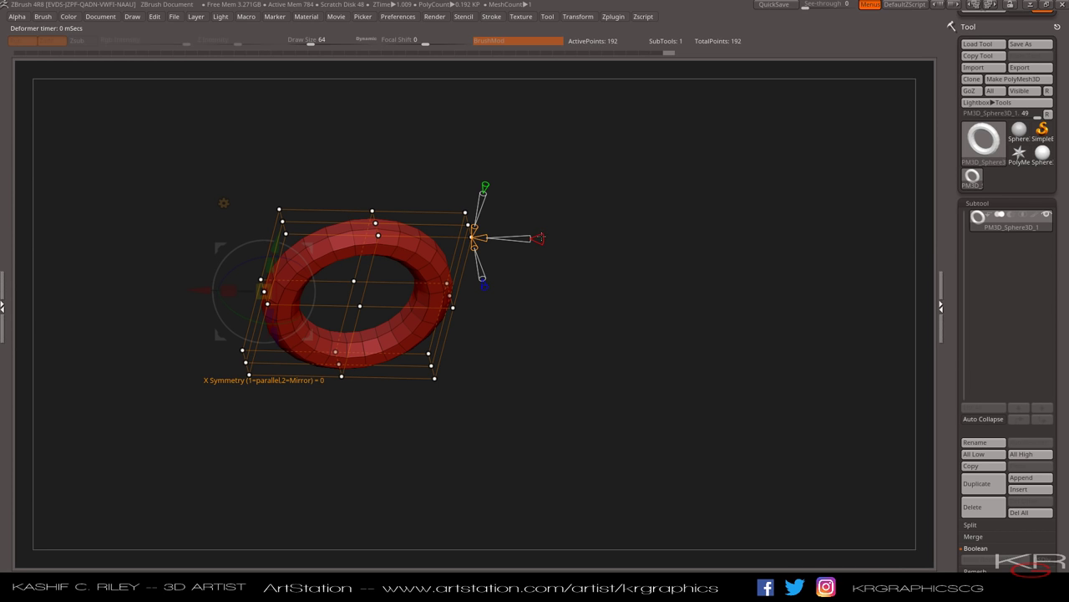
pyautogui.click(548, 239)
pyautogui.moveTo(552, 235)
pyautogui.mouseDown()
pyautogui.moveTo(568, 233)
pyautogui.moveTo(532, 234)
pyautogui.mouseUp()
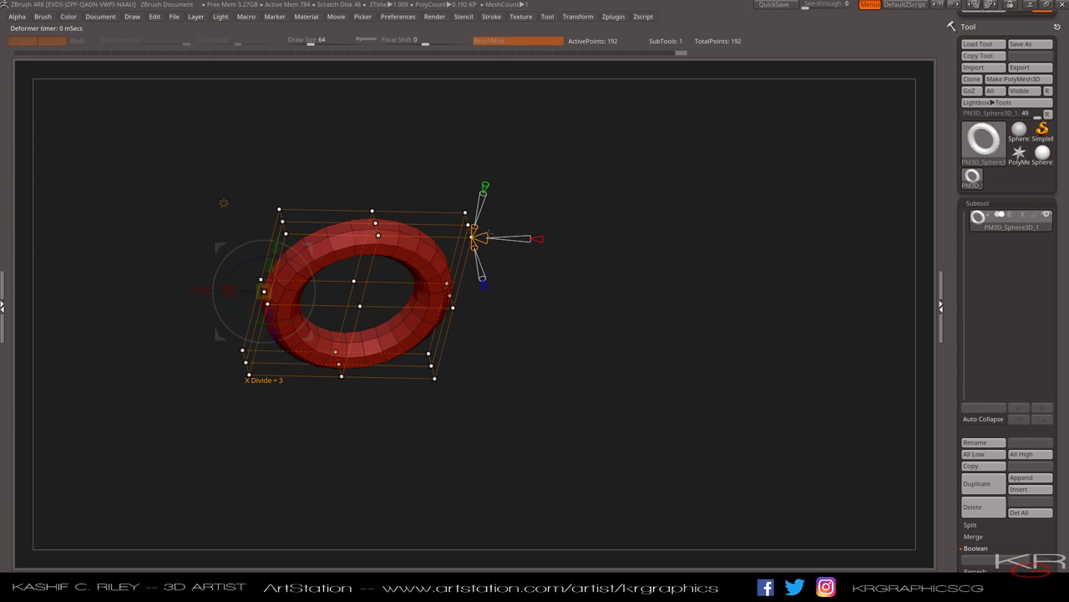
# - Reduce the Deformer lattice around the ring to 2 divisions per axis, leaving only the corner control points
pyautogui.moveTo(488, 235); pyautogui.dragTo(462, 238)
pyautogui.moveTo(482, 285); pyautogui.dragTo(480, 280)
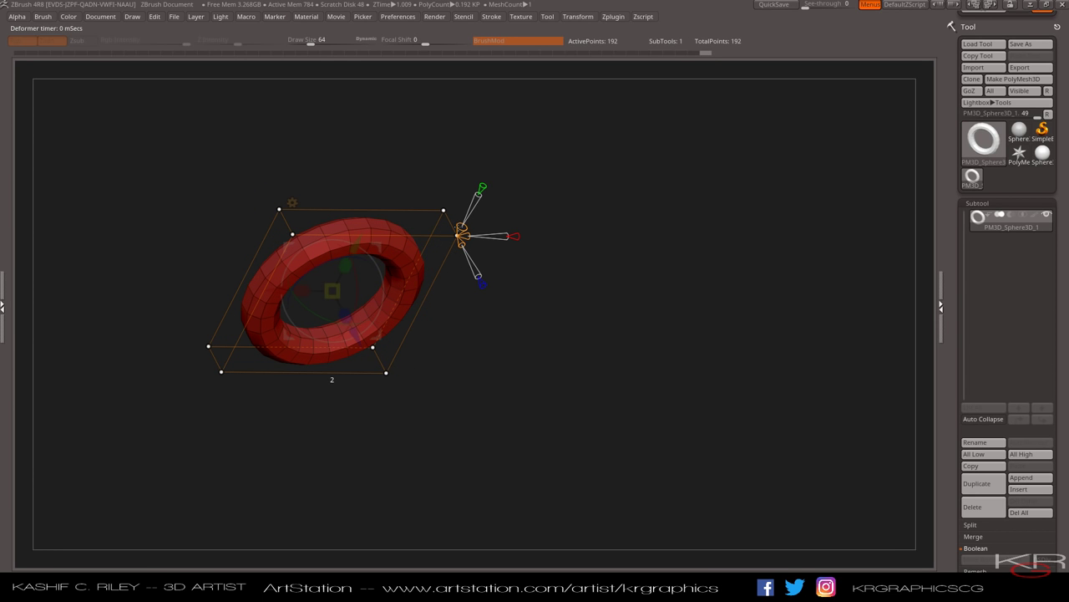
pyautogui.moveTo(485, 338); pyautogui.dragTo(438, 254)
# - Distort the ring by moving four of the lattice's corner control points, and reset the deformation
pyautogui.moveTo(441, 209); pyautogui.dragTo(449, 105)
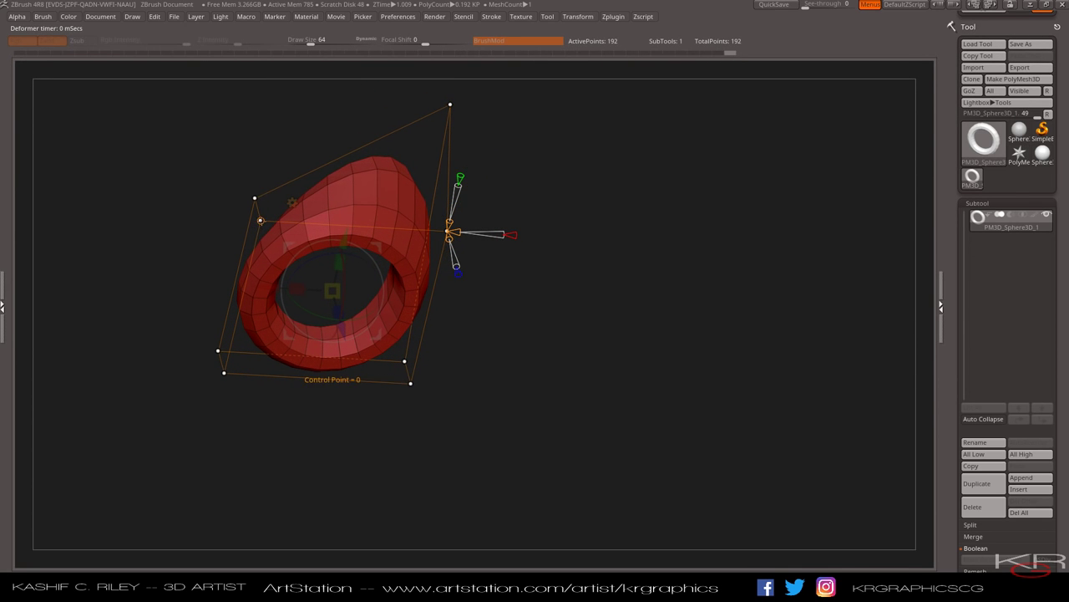
pyautogui.moveTo(284, 295)
pyautogui.mouseDown()
pyautogui.moveTo(299, 362)
pyautogui.moveTo(280, 315)
pyautogui.mouseUp()
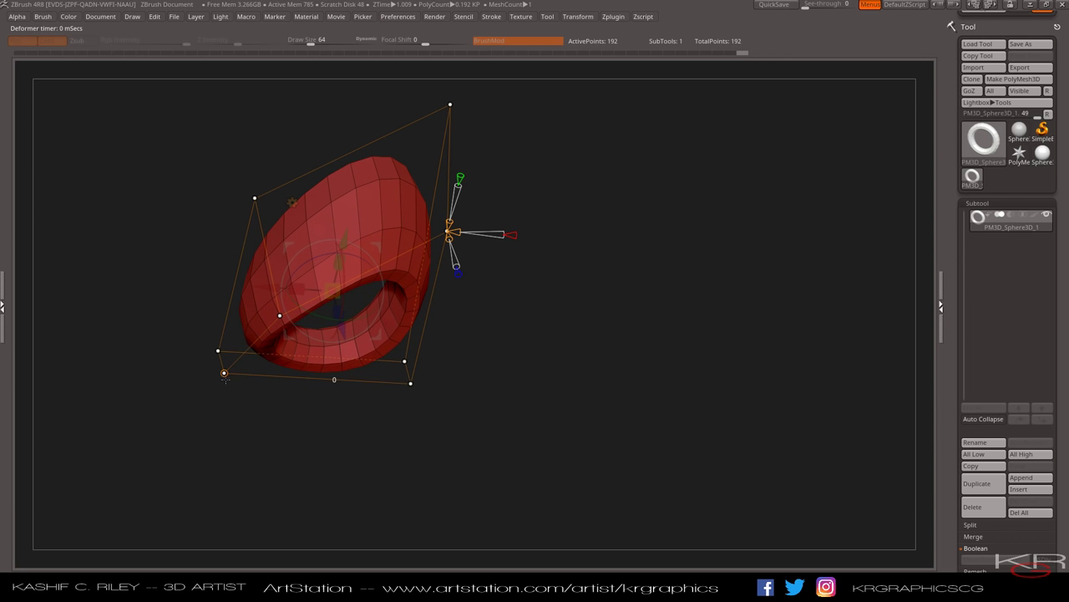
pyautogui.moveTo(224, 373); pyautogui.dragTo(306, 456)
pyautogui.moveTo(410, 382); pyautogui.dragTo(538, 425)
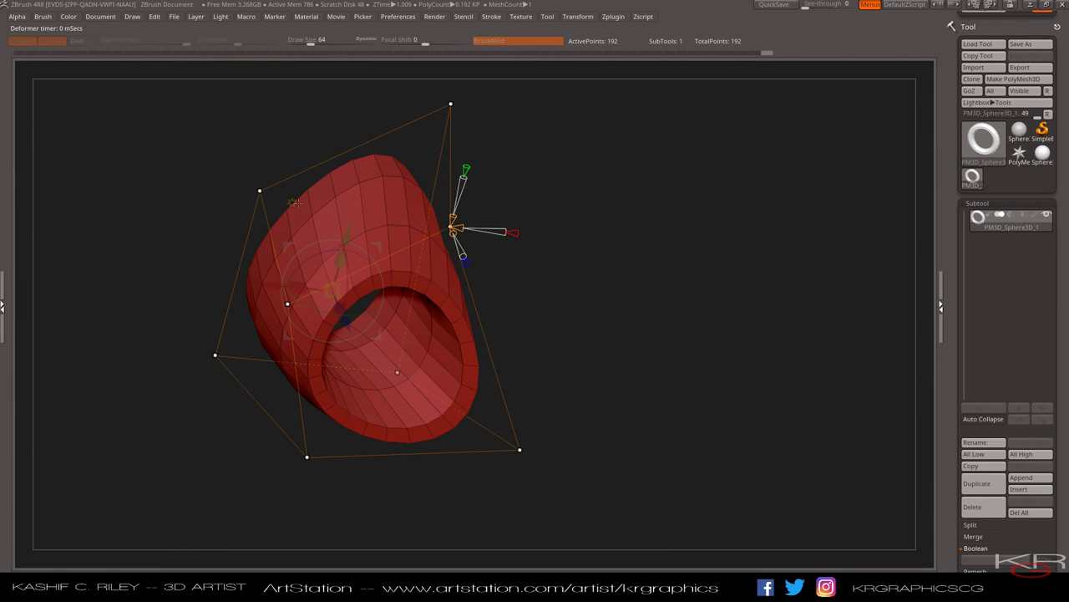
pyautogui.click(331, 370)
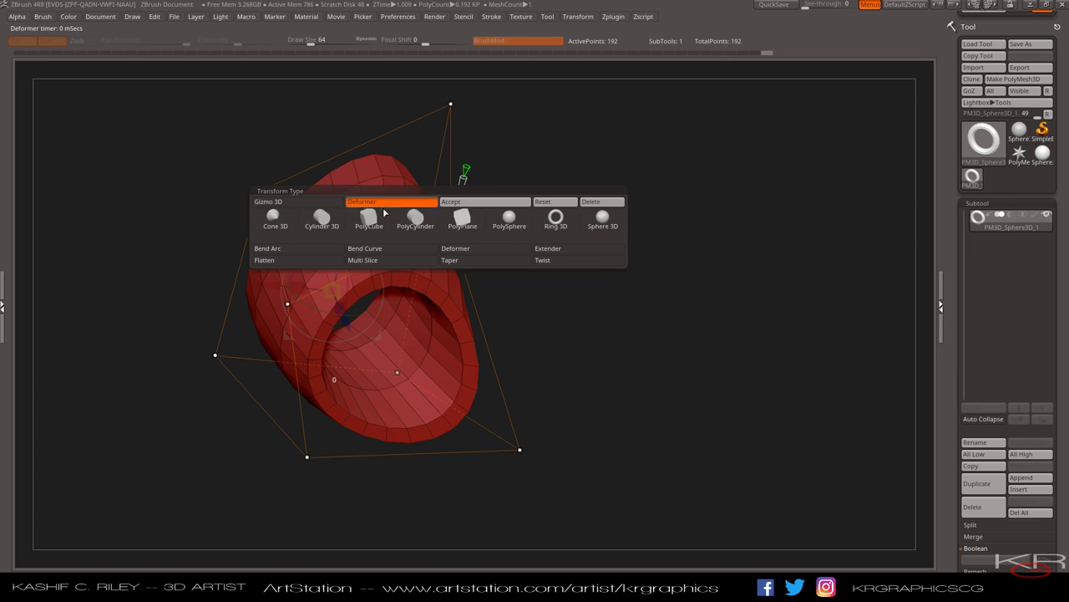
pyautogui.click(547, 203)
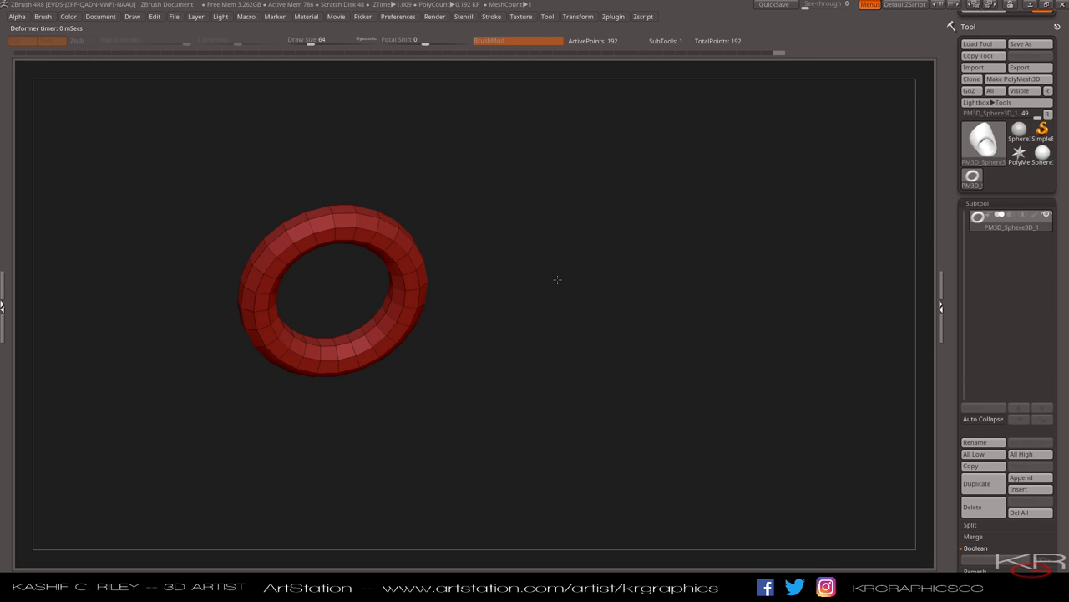
# - Try masking the control points along the ring's left side with a marquee, and reset the Deformer
pyautogui.keyDown('ctrl'); pyautogui.moveTo(149, 150); pyautogui.dragTo(314, 481); pyautogui.keyUp('ctrl')
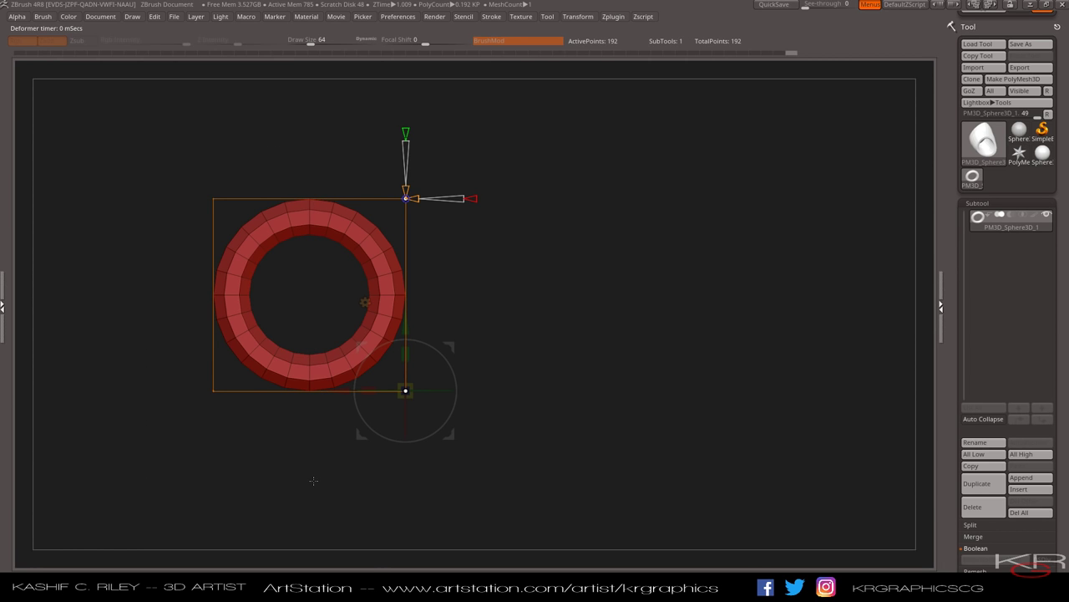
pyautogui.keyDown('ctrl'); pyautogui.moveTo(169, 148); pyautogui.dragTo(306, 450); pyautogui.keyUp('ctrl')
pyautogui.moveTo(525, 309); pyautogui.dragTo(533, 340)
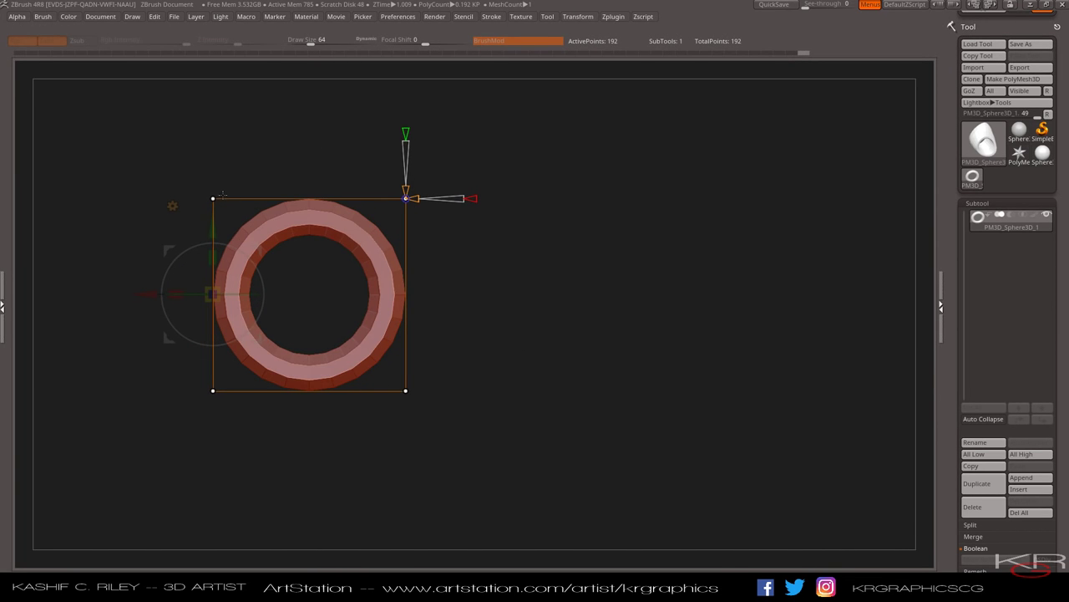
pyautogui.click(172, 206)
pyautogui.click(423, 205)
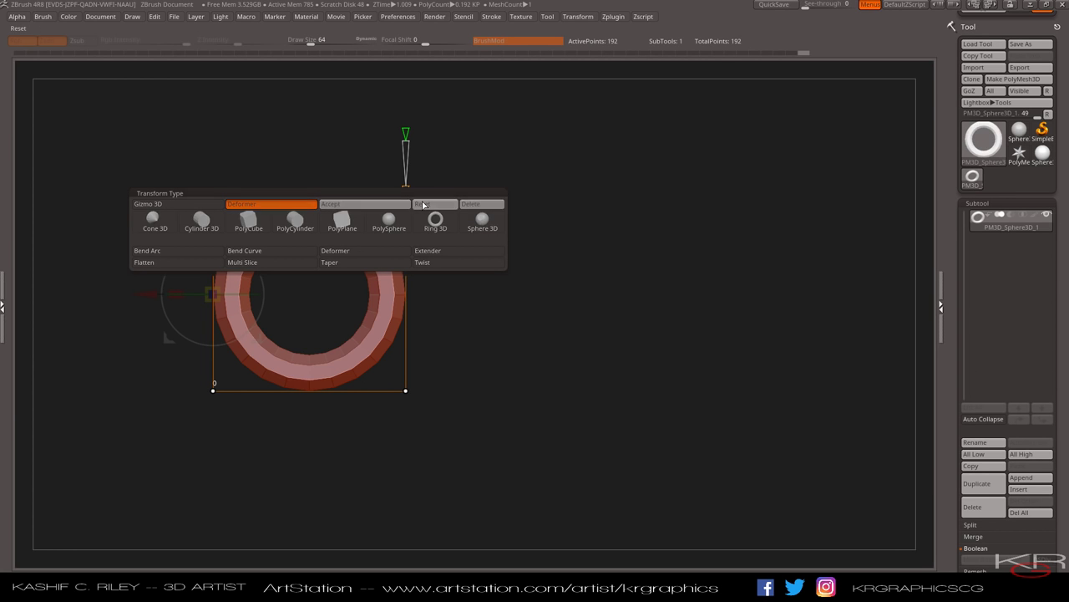
pyautogui.click(423, 204)
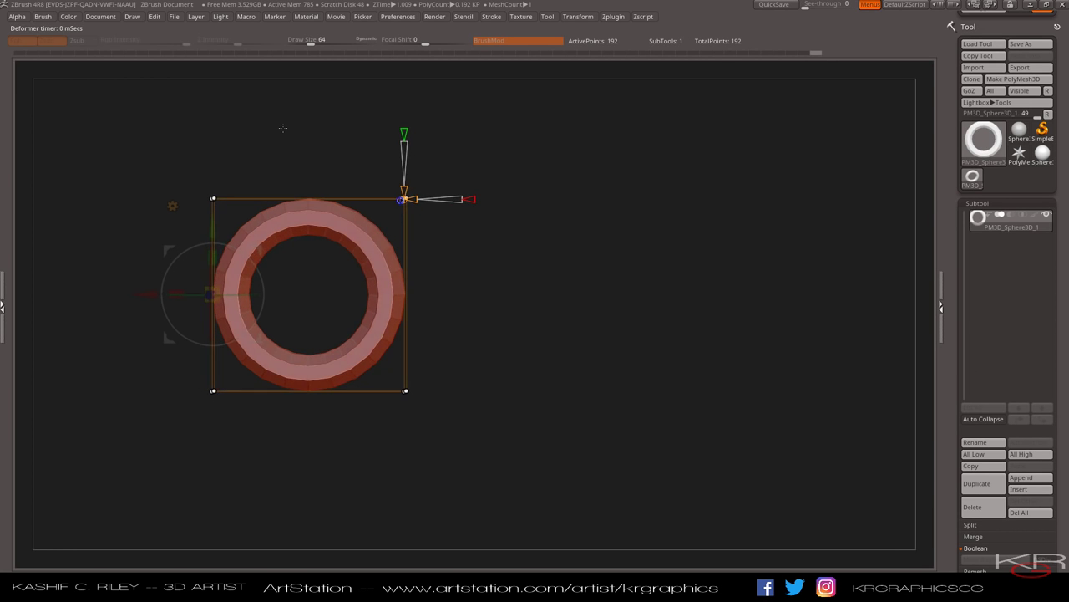
# - Mask the Deformer's corner control points individually, leaving the ones at the lattice's upper right corner free
pyautogui.moveTo(272, 152); pyautogui.dragTo(289, 190)
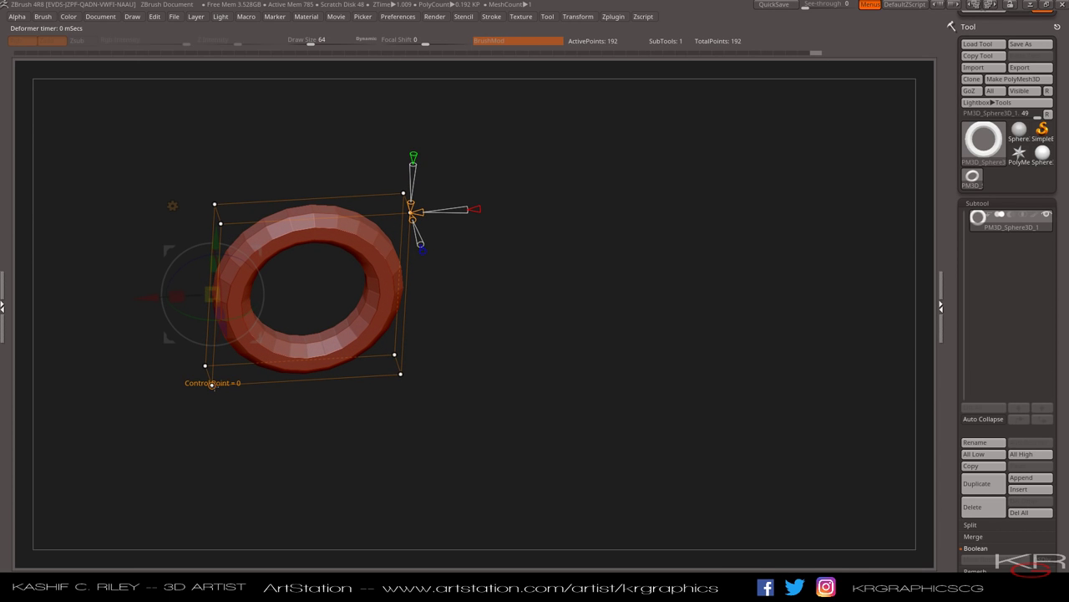
pyautogui.click(211, 384)
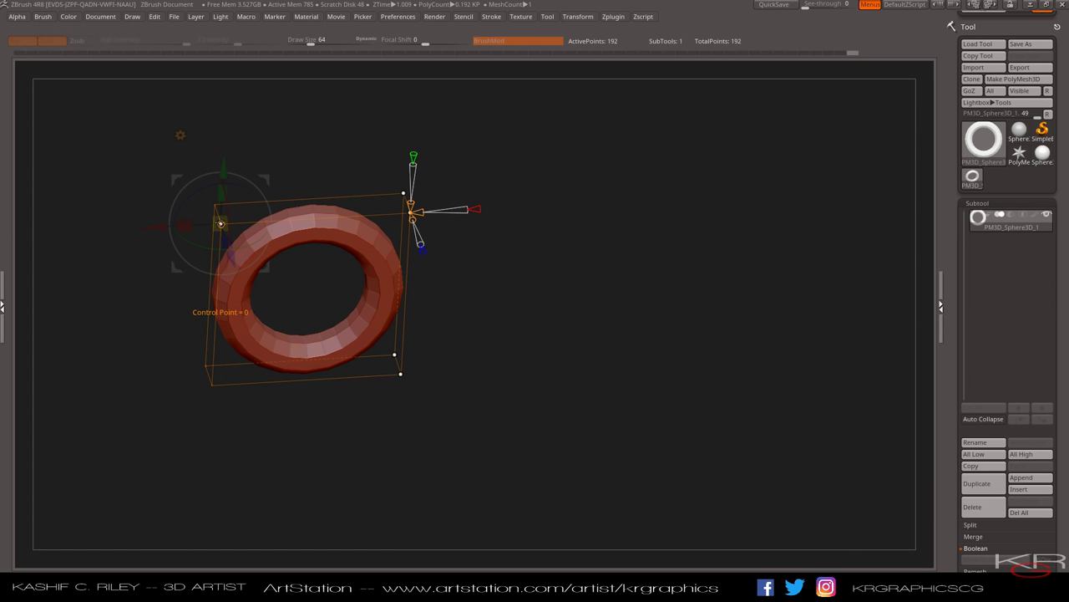
pyautogui.click(220, 223)
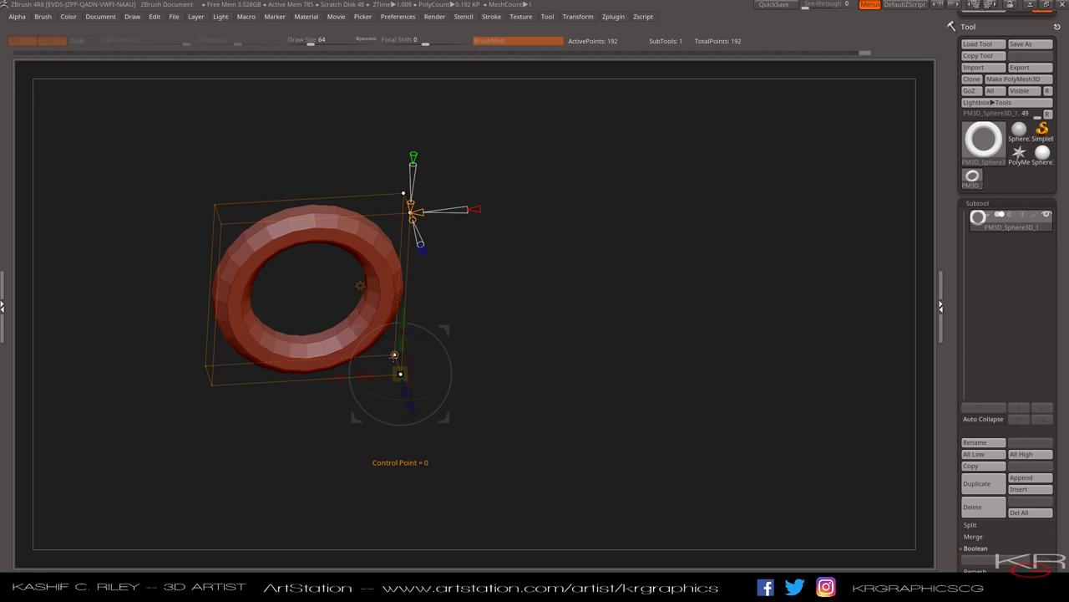
pyautogui.click(402, 193)
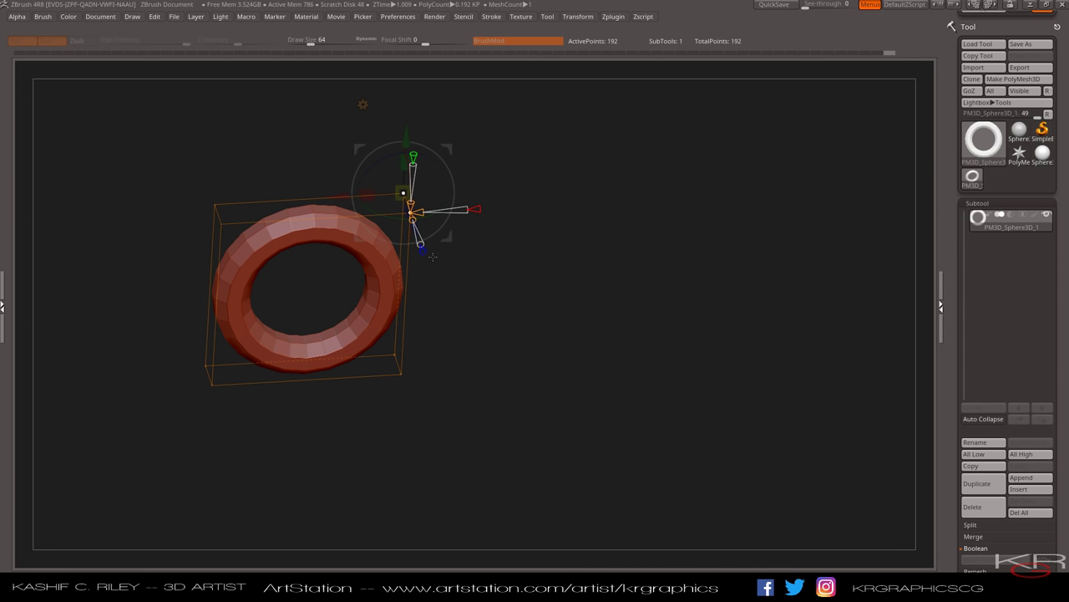
# - Stretch the ring by pulling the two free upper right lattice corners far outward, undoing any stray change
pyautogui.moveTo(403, 193); pyautogui.dragTo(545, 113)
pyautogui.moveTo(210, 382); pyautogui.dragTo(275, 420)
pyautogui.hotkey('ctrl', 'z')
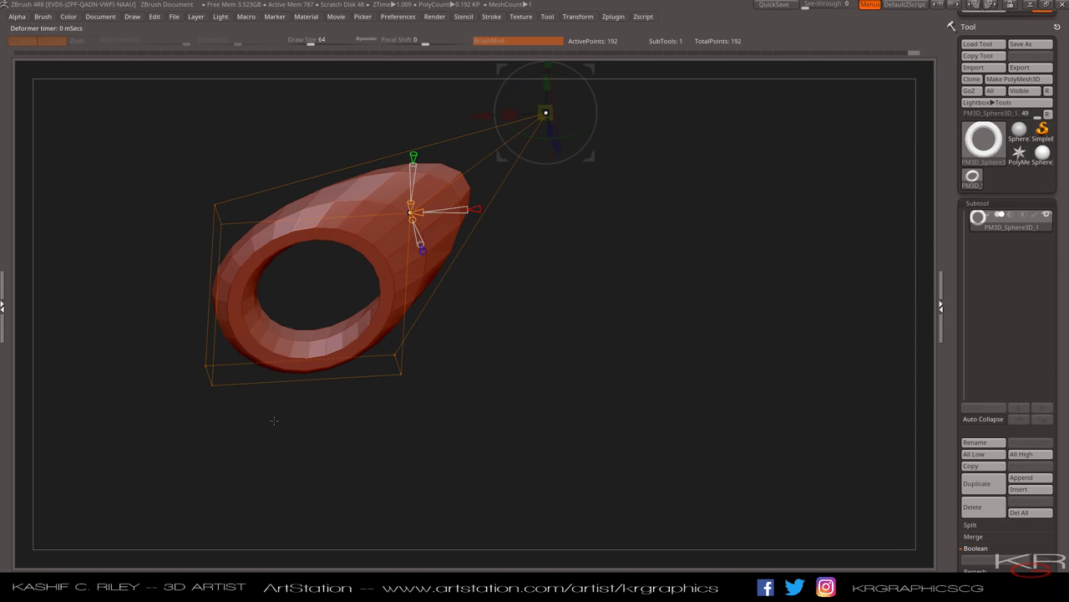
pyautogui.moveTo(411, 213); pyautogui.dragTo(775, 204)
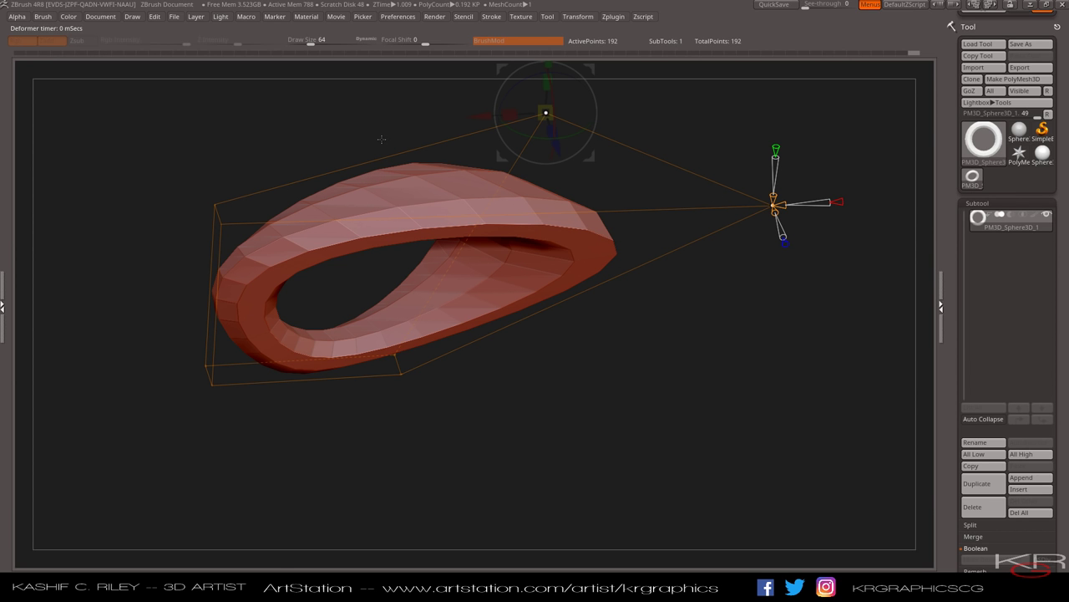
pyautogui.moveTo(383, 178); pyautogui.dragTo(348, 130)
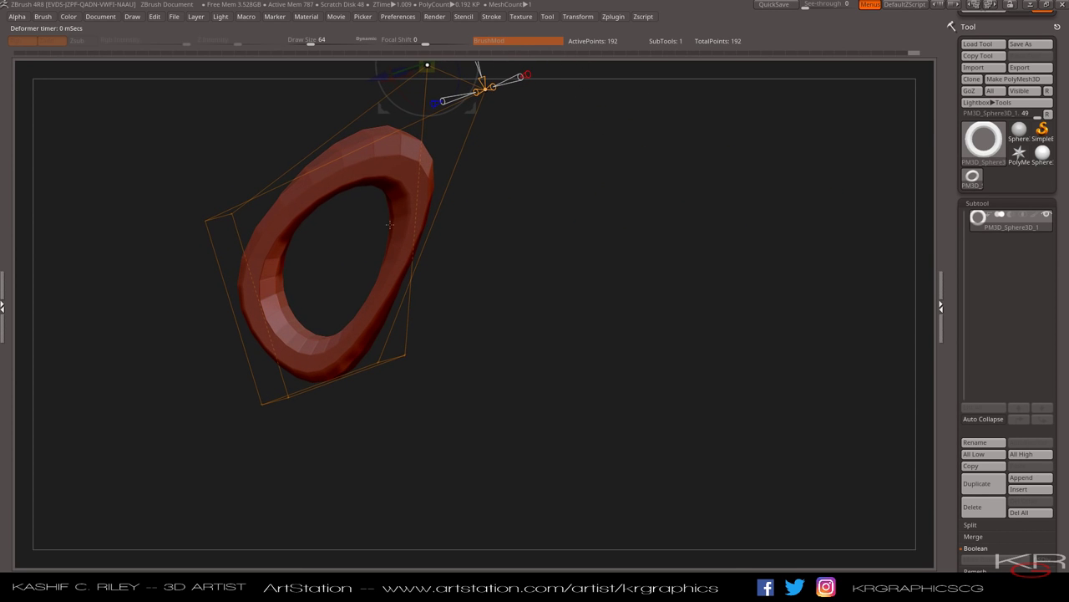
pyautogui.moveTo(389, 224); pyautogui.dragTo(476, 167)
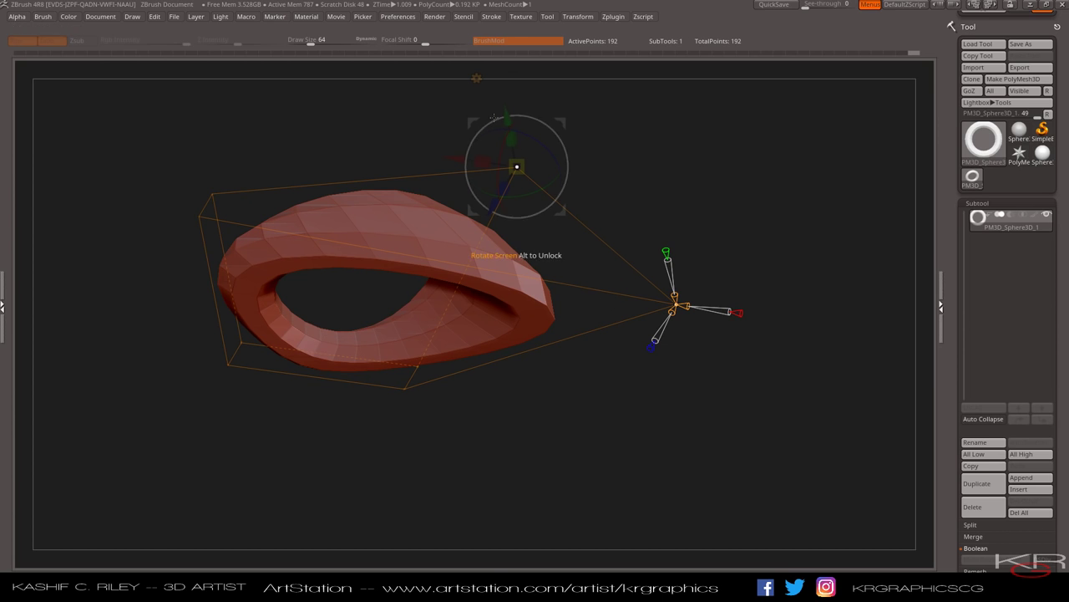
# - Reset the Deformer's distortion of the ring and switch the ring to the Extender deformer
pyautogui.click(476, 79)
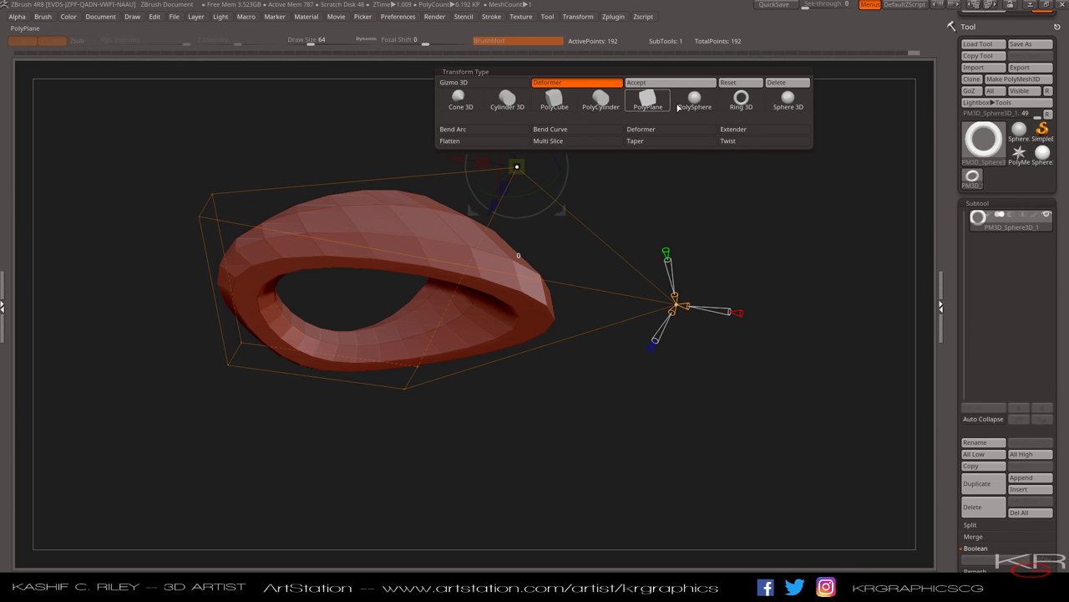
pyautogui.click(741, 99)
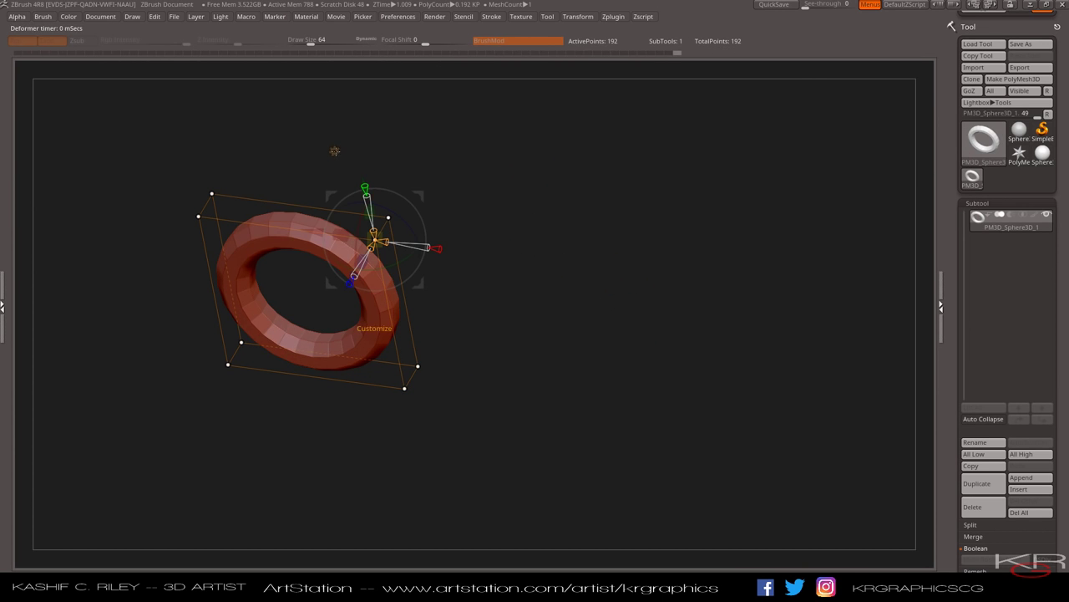
pyautogui.click(334, 152)
pyautogui.click(587, 200)
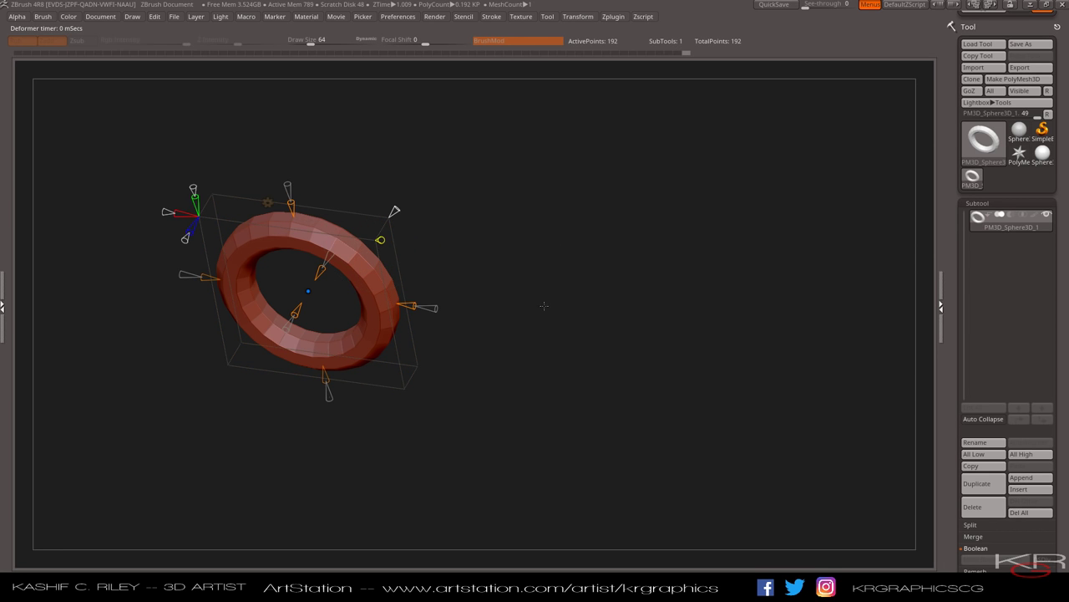
# - Show the ring's polyframe and increase the Extender's size at the upper end and its resolution along the axes
pyautogui.moveTo(544, 306)
pyautogui.keyDown('shift'); pyautogui.mouseDown()
pyautogui.moveTo(558, 275)
pyautogui.moveTo(546, 316)
pyautogui.mouseUp(); pyautogui.keyUp('shift')
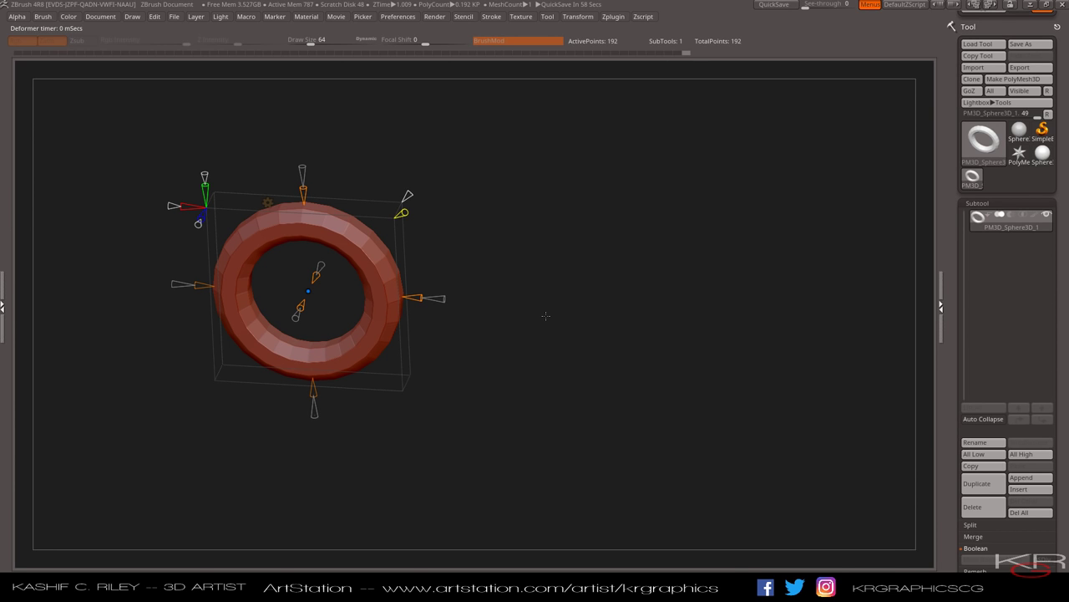
pyautogui.hotkey('shift', 'f')
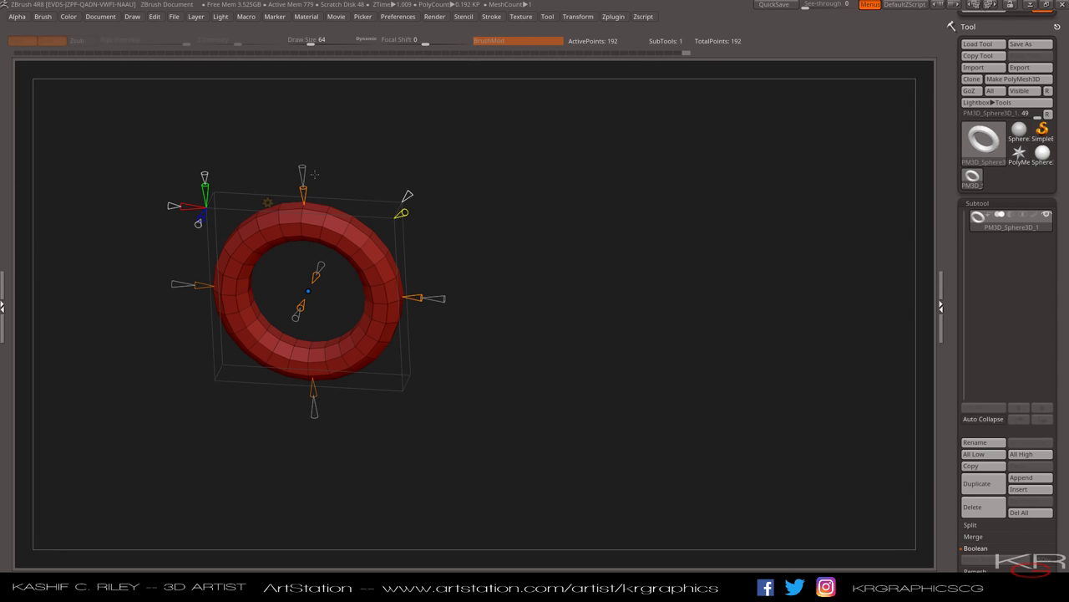
pyautogui.moveTo(303, 166); pyautogui.dragTo(304, 123)
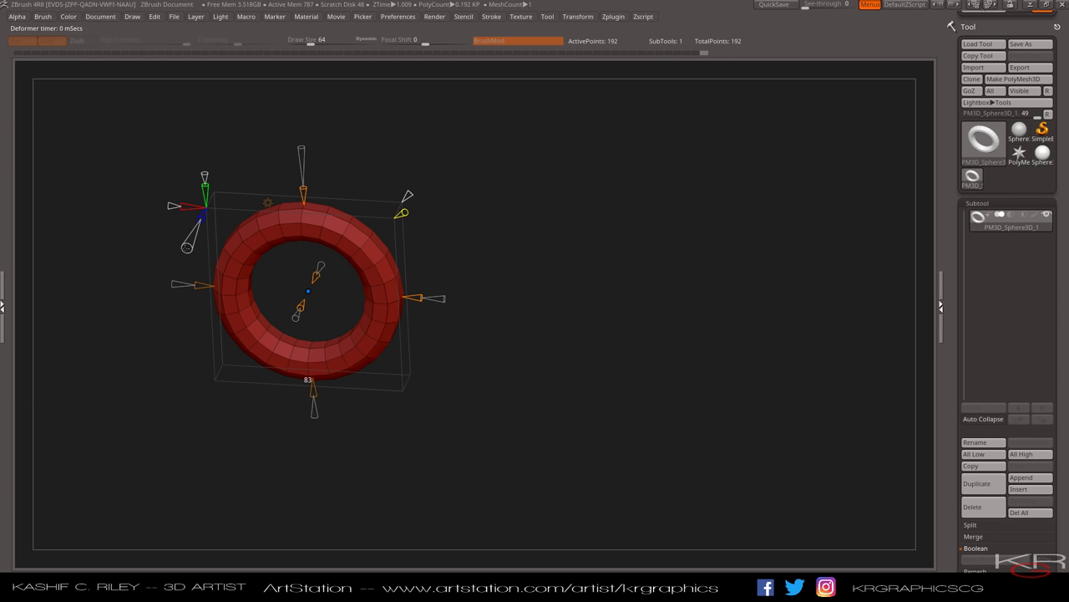
pyautogui.moveTo(204, 176); pyautogui.dragTo(204, 156)
pyautogui.moveTo(173, 205); pyautogui.dragTo(157, 205)
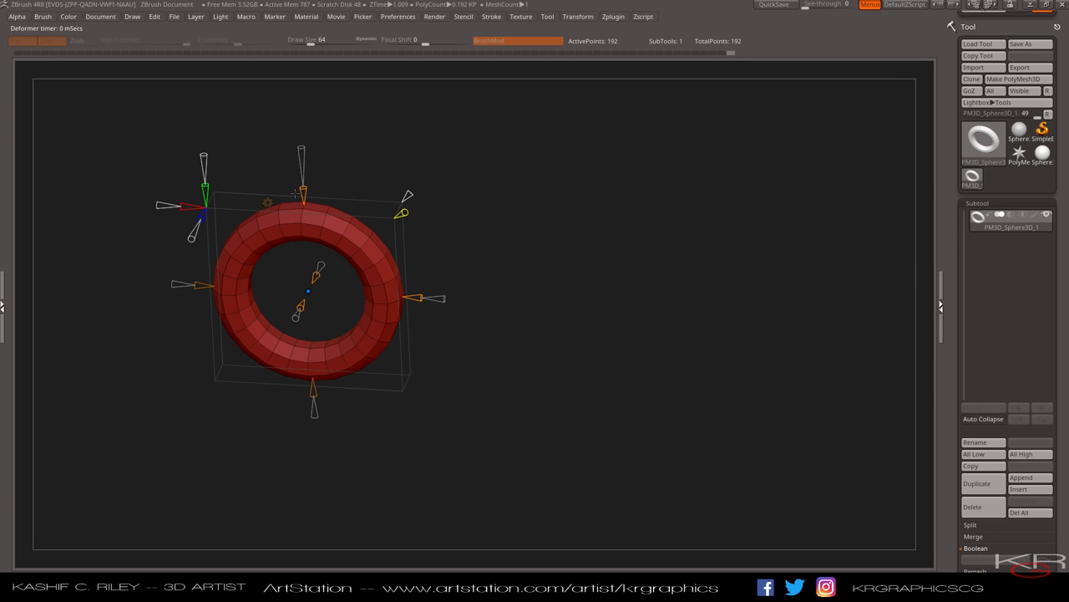
# - Extend the ring upward and downward with the Extender, lowering the vertical resolution and setting the depth resolution to 100
pyautogui.moveTo(313, 391); pyautogui.dragTo(316, 438)
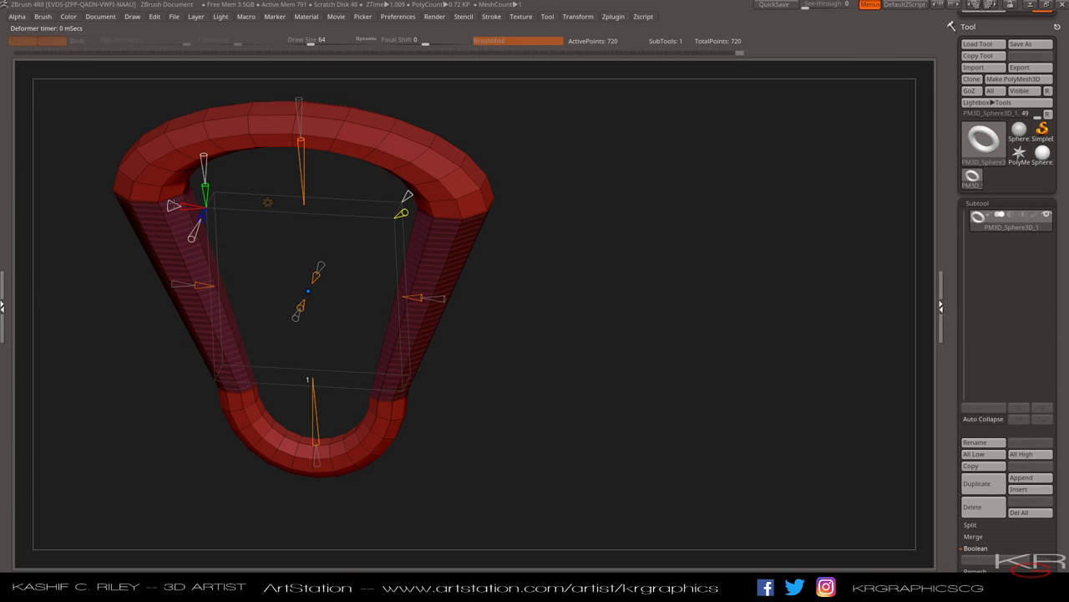
pyautogui.moveTo(203, 159); pyautogui.dragTo(204, 179)
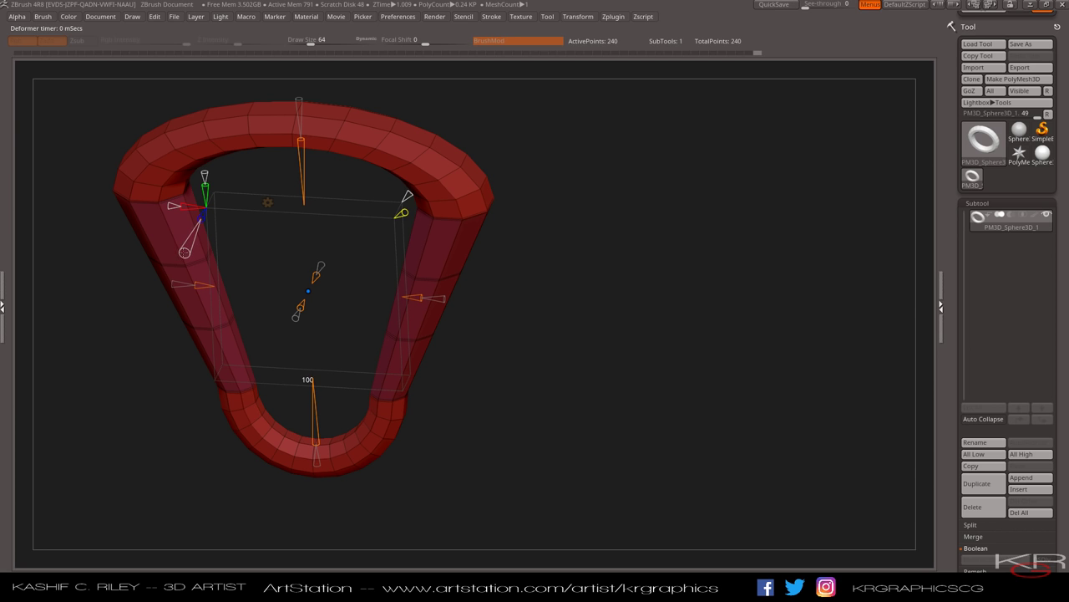
# - Extend the ring along its depth toward the front and back with the Extender to form a thick tube
pyautogui.moveTo(297, 311); pyautogui.dragTo(284, 343)
pyautogui.moveTo(283, 343); pyautogui.dragTo(306, 308, button='right')
pyautogui.moveTo(307, 308)
pyautogui.mouseDown()
pyautogui.moveTo(338, 320)
pyautogui.moveTo(302, 322)
pyautogui.mouseUp()
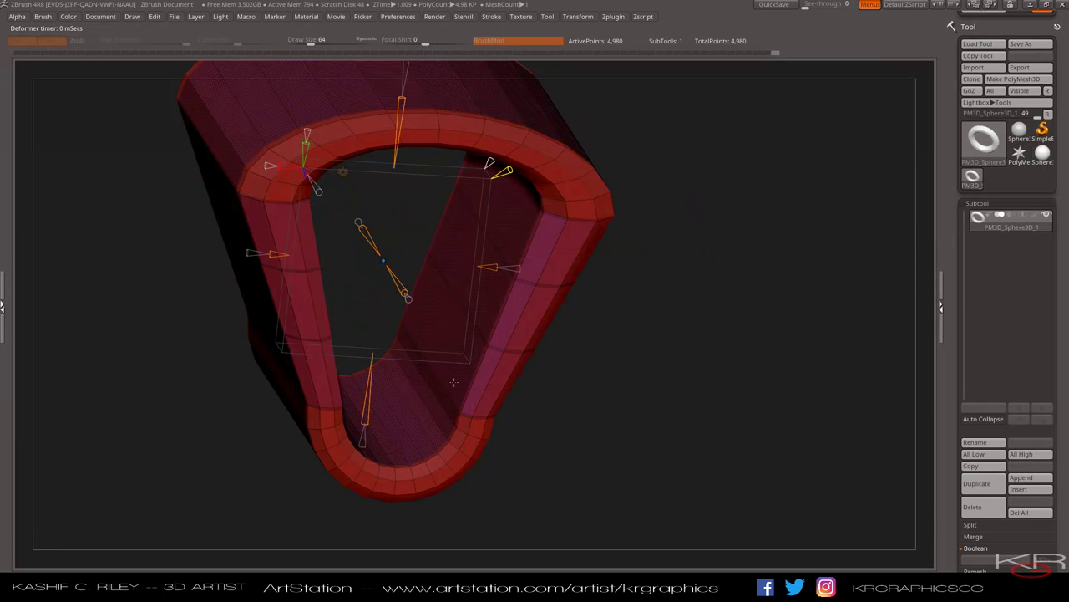
pyautogui.moveTo(454, 382); pyautogui.dragTo(566, 389)
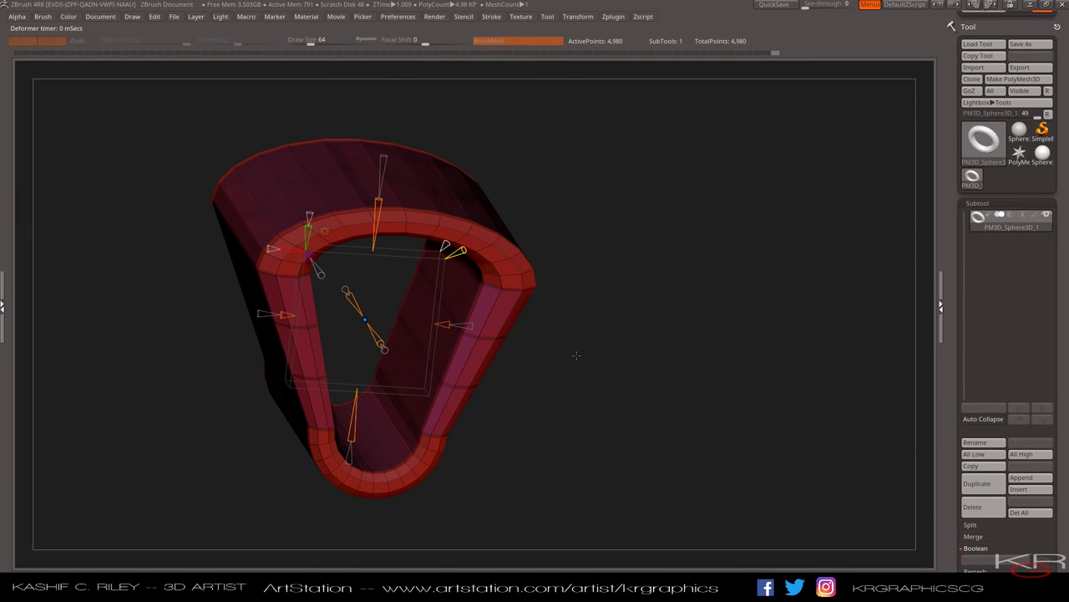
pyautogui.moveTo(577, 355); pyautogui.dragTo(550, 354)
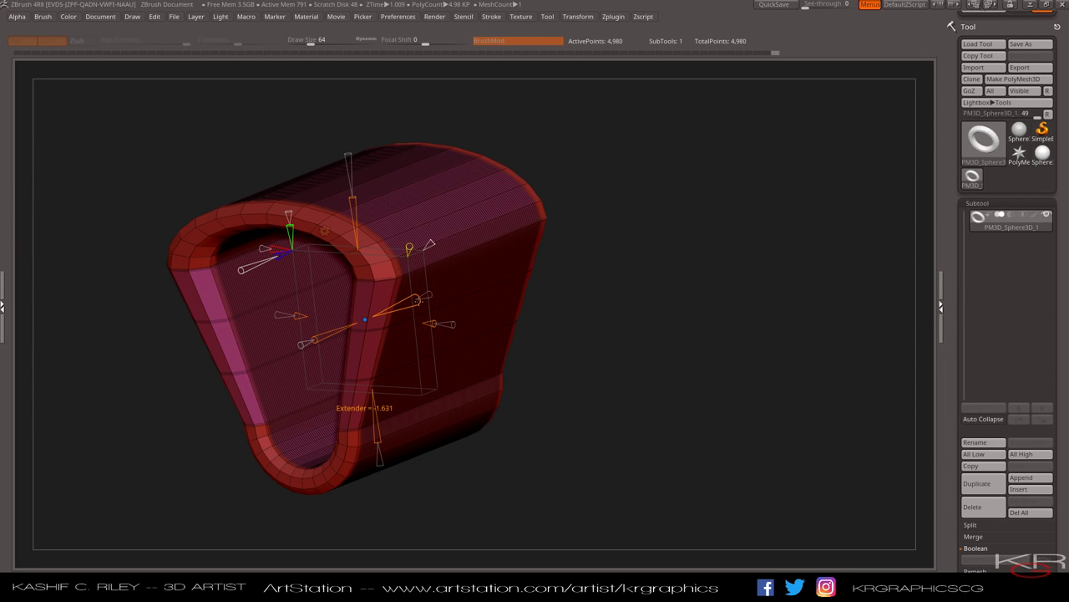
# - Extend the ring-based tube sideways and slightly in height with the Extender, and taper its front end to a smaller size
pyautogui.moveTo(377, 422); pyautogui.dragTo(377, 428)
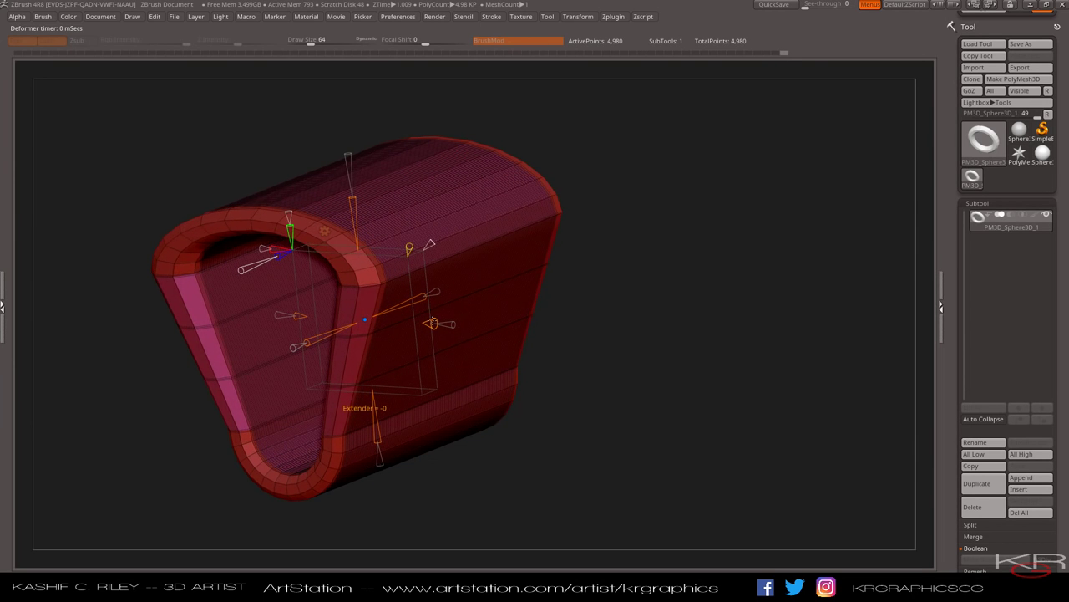
pyautogui.moveTo(432, 323); pyautogui.dragTo(456, 324)
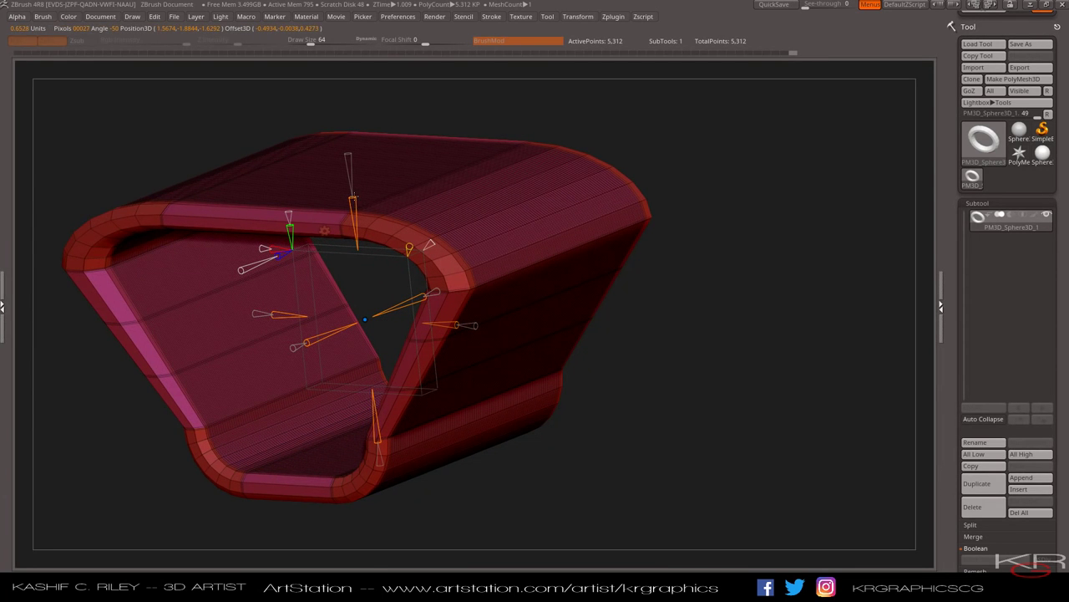
pyautogui.moveTo(375, 422)
pyautogui.mouseDown()
pyautogui.moveTo(376, 444)
pyautogui.moveTo(373, 415)
pyautogui.mouseUp()
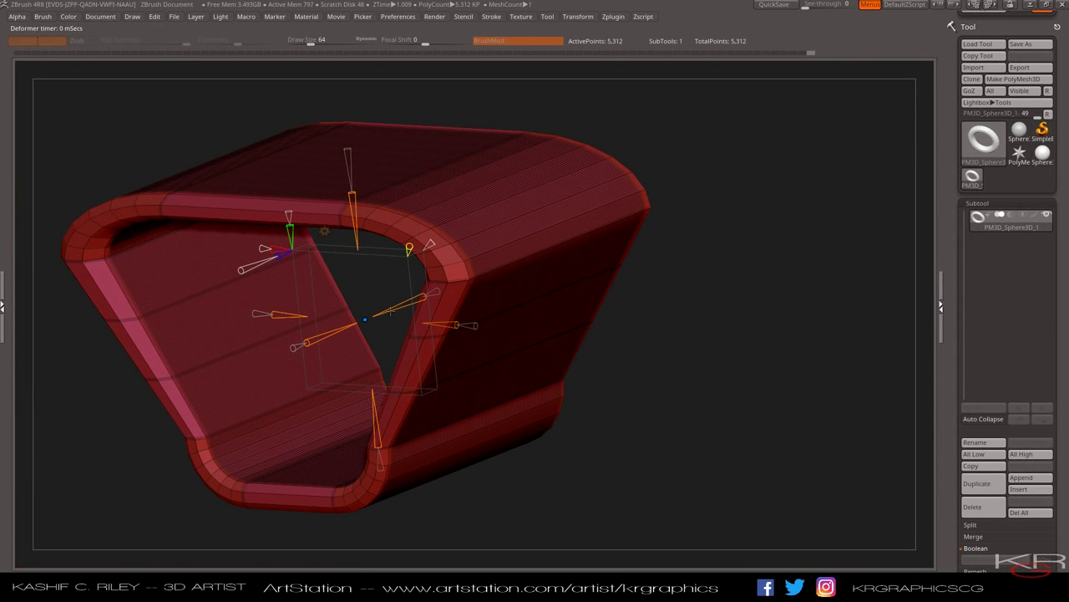
pyautogui.moveTo(434, 291); pyautogui.dragTo(452, 325)
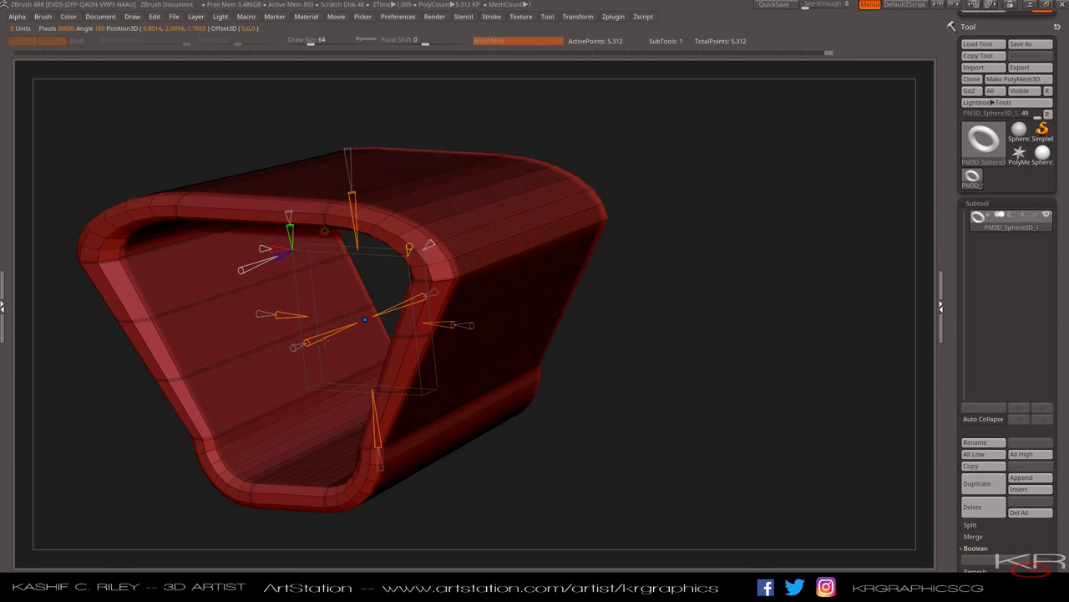
pyautogui.moveTo(295, 346)
pyautogui.mouseDown()
pyautogui.moveTo(281, 352)
pyautogui.moveTo(302, 337)
pyautogui.mouseUp()
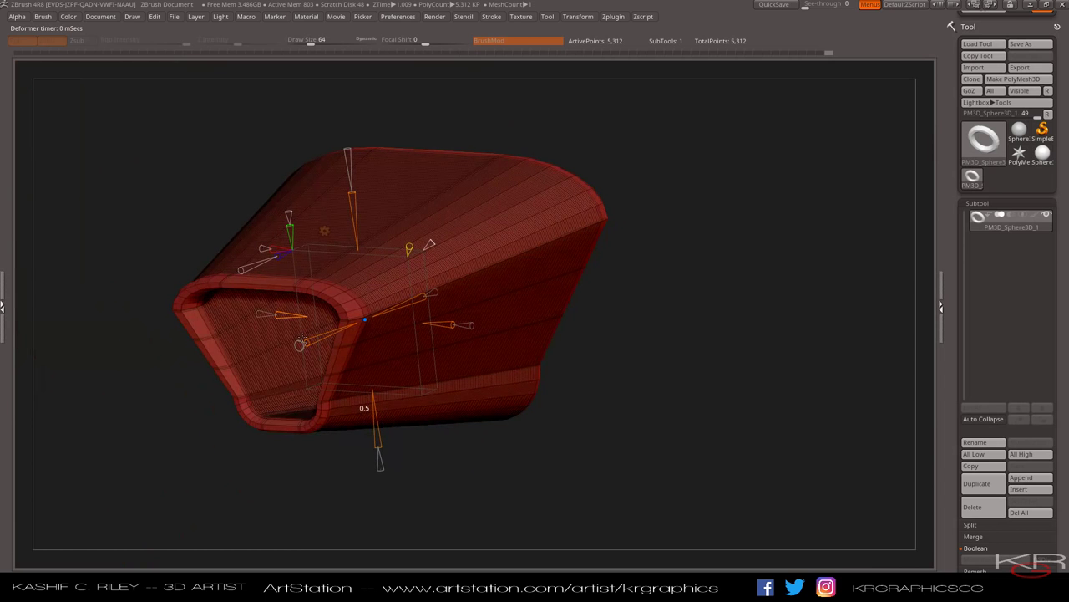
# - Turn off the Extender's symmetry and extend only one side and the top of the tube
pyautogui.moveTo(292, 225); pyautogui.dragTo(295, 248)
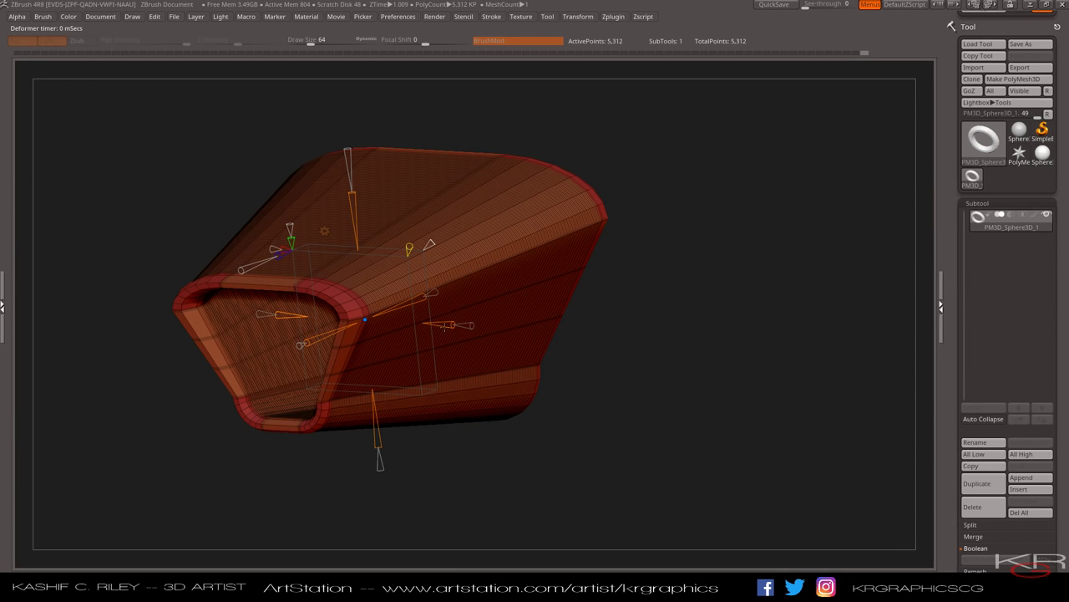
pyautogui.moveTo(444, 326); pyautogui.dragTo(463, 308)
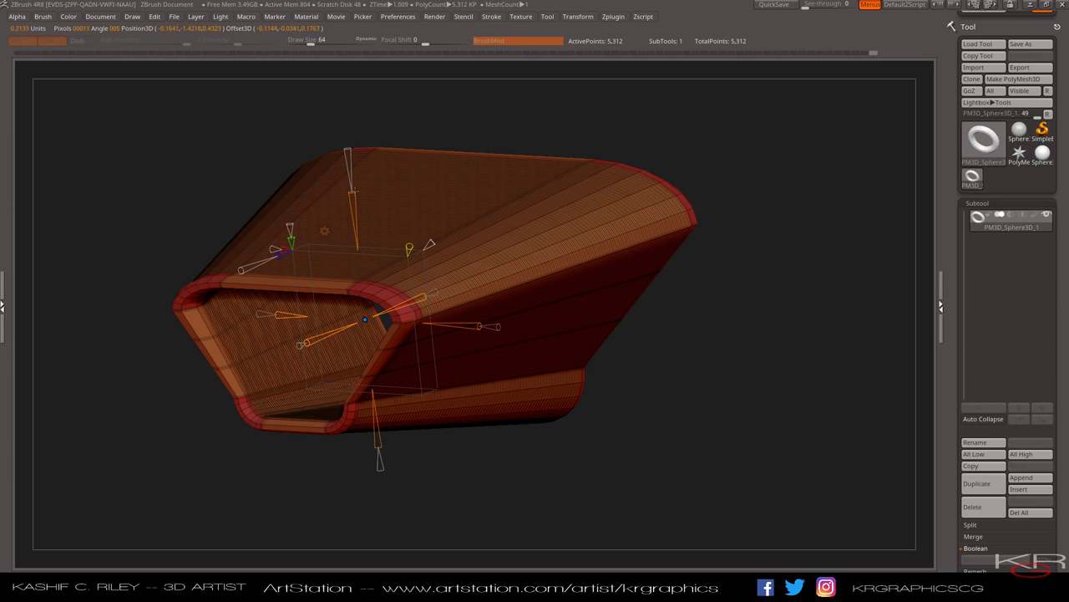
pyautogui.moveTo(353, 197); pyautogui.dragTo(354, 161)
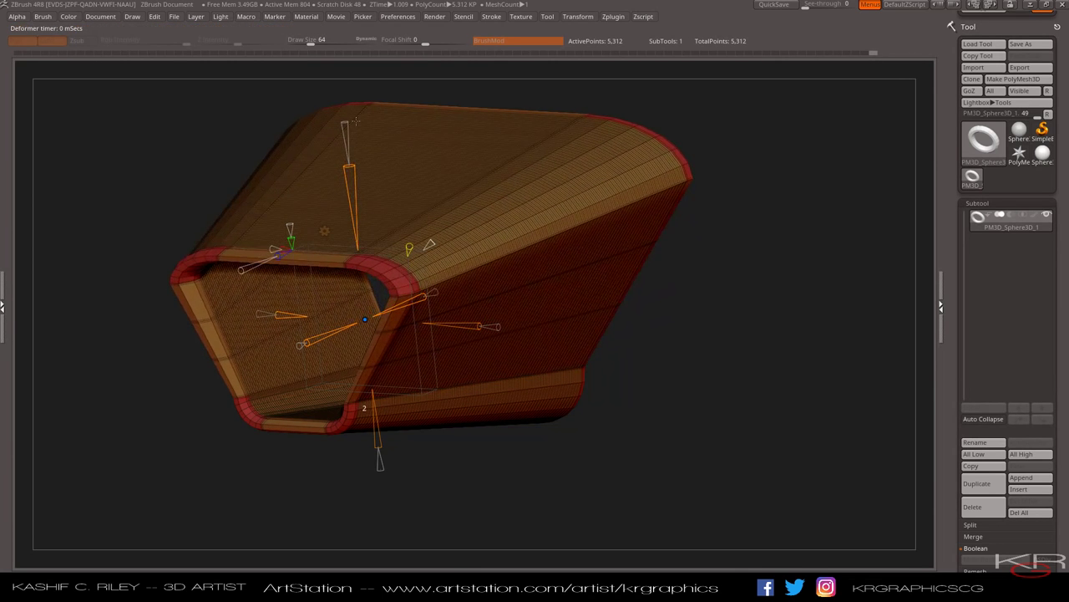
# - Reduce the tube's size at its upper end and enlarge it at the extended side with the Extender
pyautogui.moveTo(346, 124)
pyautogui.mouseDown()
pyautogui.moveTo(348, 155)
pyautogui.moveTo(347, 140)
pyautogui.mouseUp()
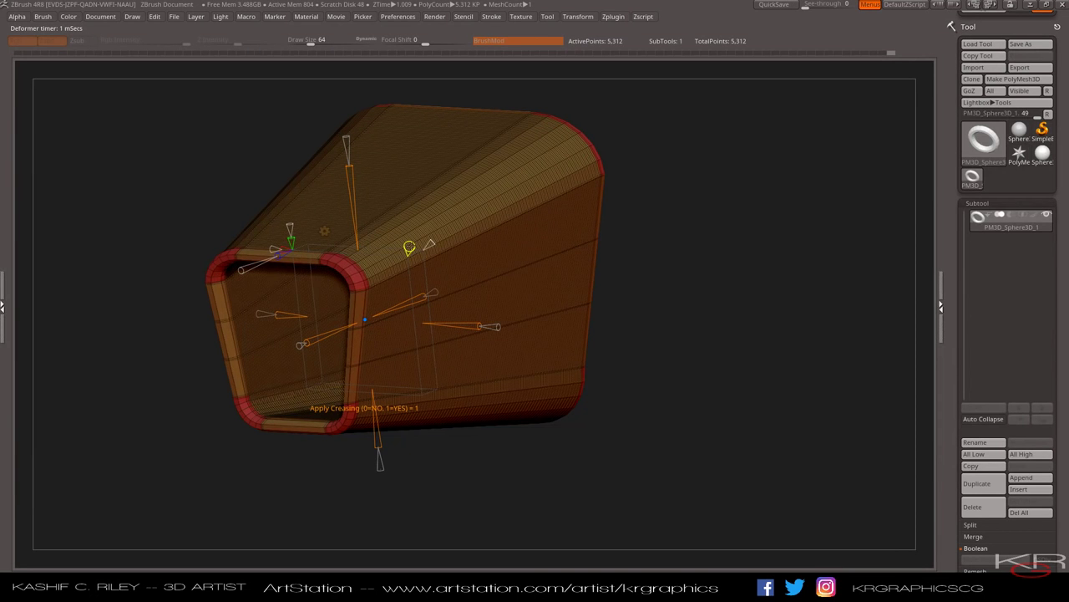
pyautogui.moveTo(429, 244)
pyautogui.mouseDown()
pyautogui.moveTo(509, 174)
pyautogui.moveTo(454, 224)
pyautogui.mouseUp()
pyautogui.moveTo(496, 326); pyautogui.dragTo(510, 324)
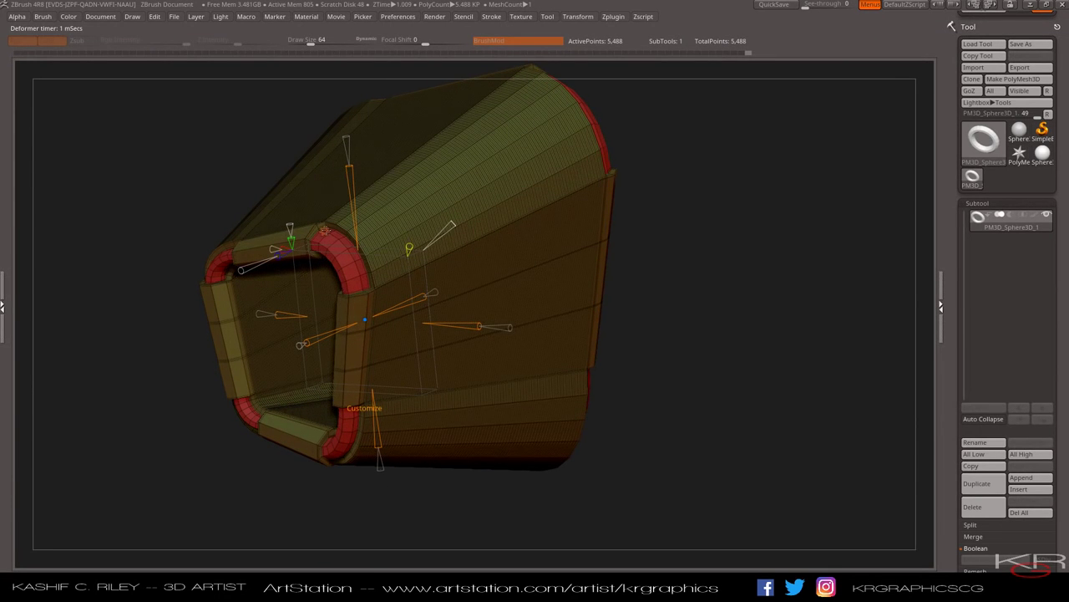
# - Reset all of the Extender's changes to the ring
pyautogui.click(325, 230)
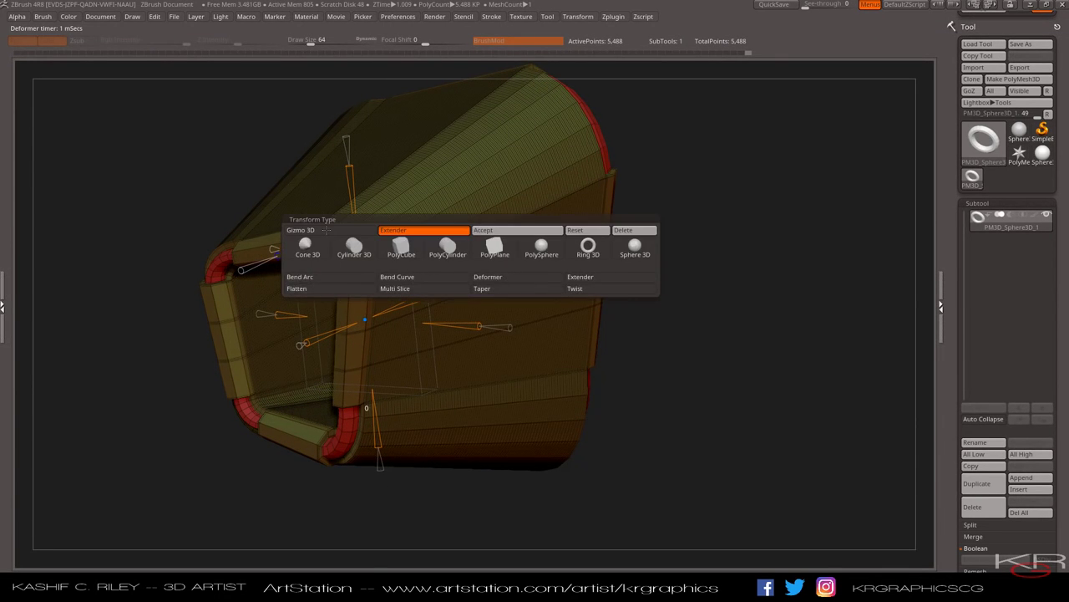
pyautogui.click(576, 231)
pyautogui.moveTo(577, 233); pyautogui.dragTo(533, 283)
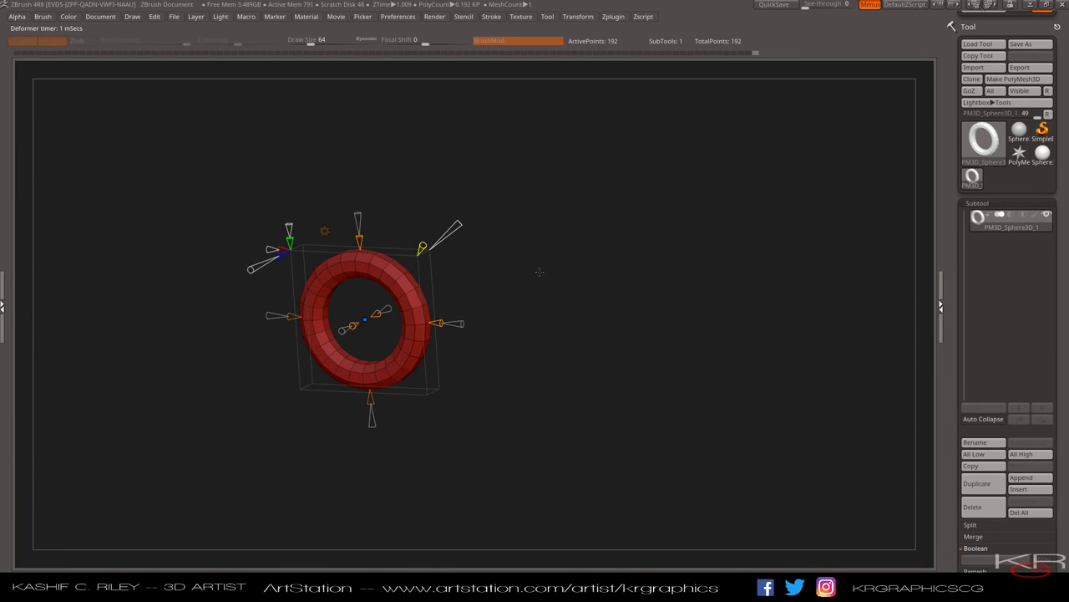
# - Replace the ring with a PolySphere and apply the Flatten deformer to it
pyautogui.click(324, 230)
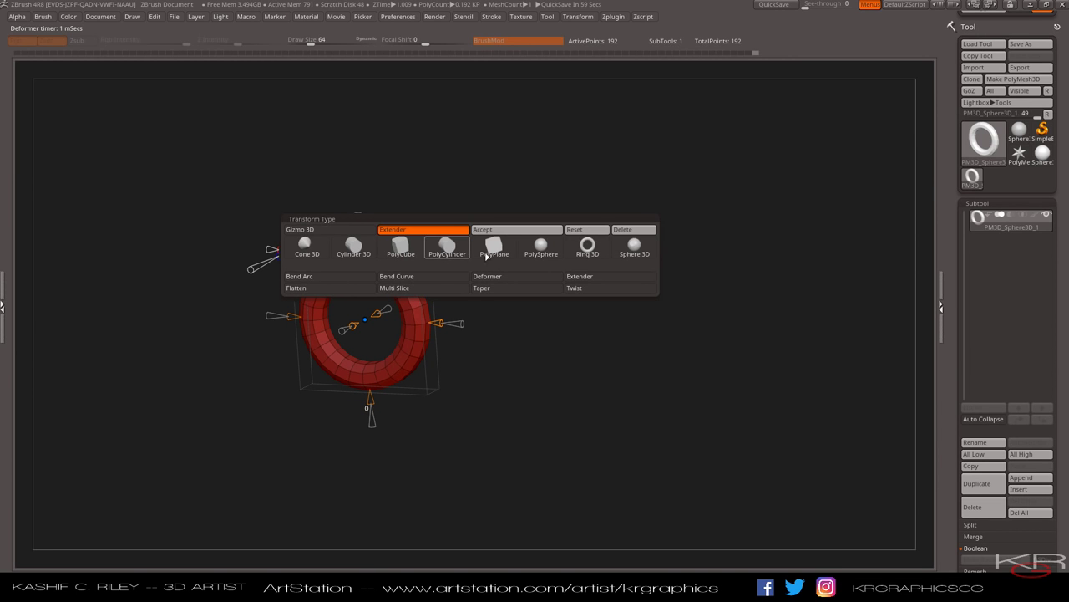
pyautogui.click(541, 245)
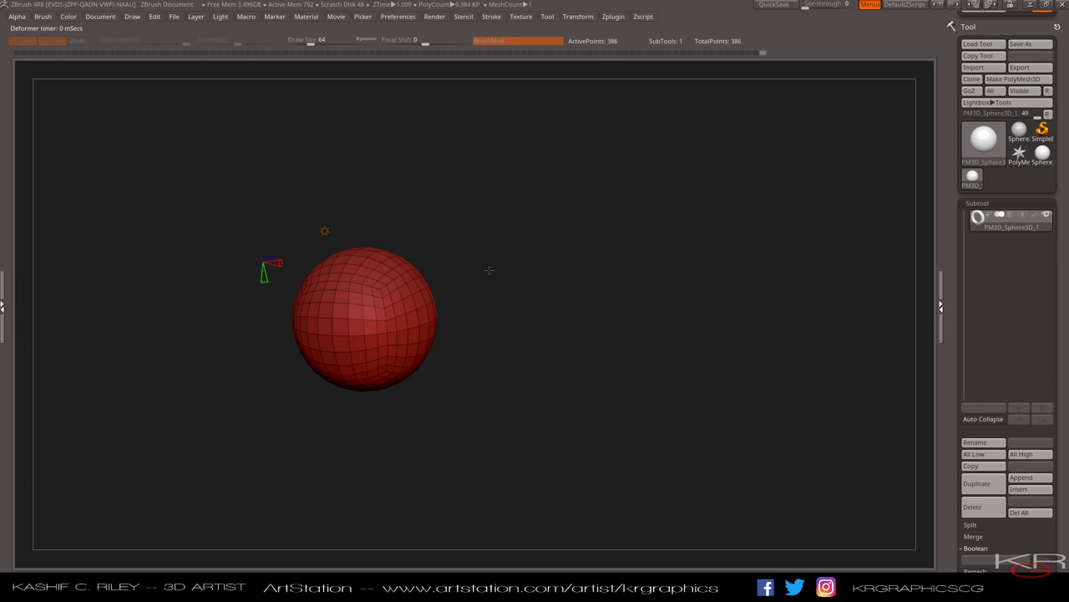
pyautogui.click(324, 231)
pyautogui.click(319, 290)
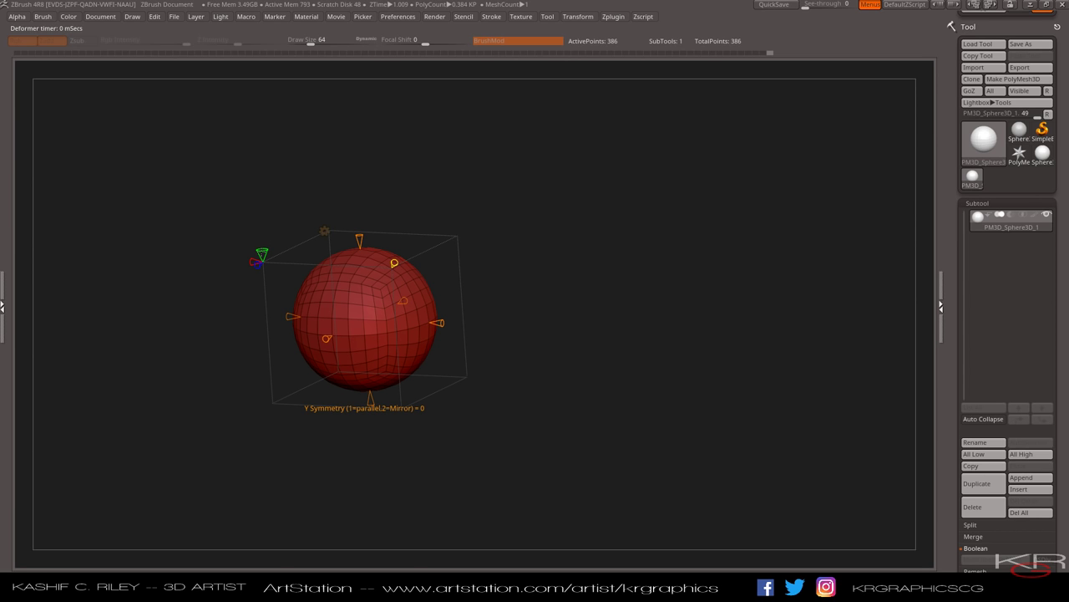
# - Turn on Y symmetry for the Flatten deformer and try flattening the sphere from its top, side and front
pyautogui.moveTo(261, 254); pyautogui.dragTo(260, 232)
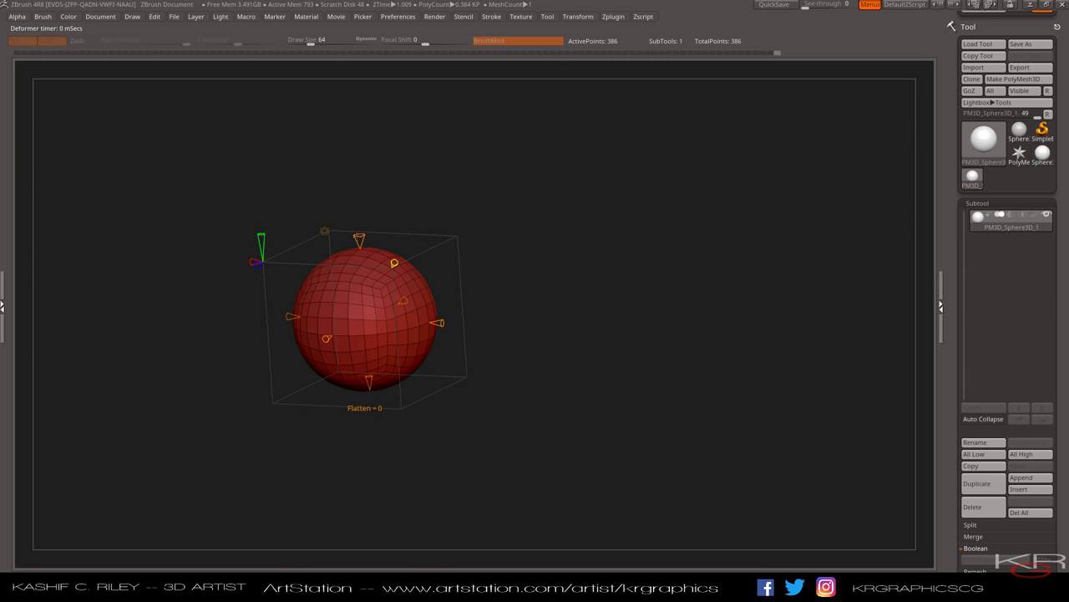
pyautogui.moveTo(359, 241)
pyautogui.mouseDown()
pyautogui.moveTo(364, 316)
pyautogui.moveTo(360, 227)
pyautogui.moveTo(371, 239)
pyautogui.mouseUp()
pyautogui.moveTo(438, 323)
pyautogui.mouseDown()
pyautogui.moveTo(359, 314)
pyautogui.moveTo(427, 310)
pyautogui.mouseUp()
pyautogui.moveTo(327, 337)
pyautogui.mouseDown()
pyautogui.moveTo(364, 319)
pyautogui.moveTo(332, 335)
pyautogui.mouseUp()
pyautogui.moveTo(284, 338); pyautogui.dragTo(250, 368)
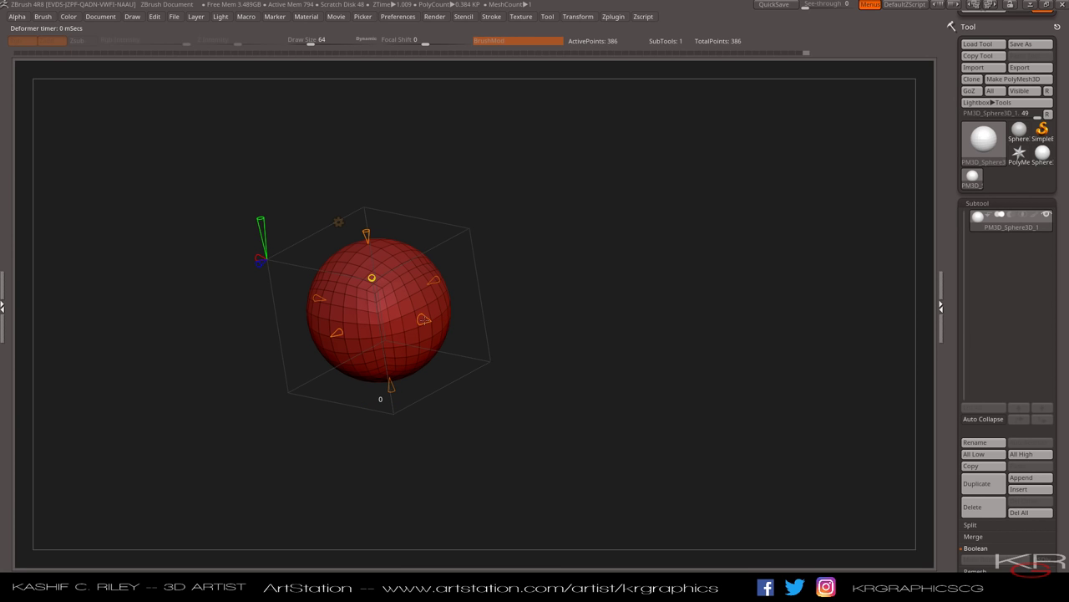
# - Try flattening the sphere from one side with the Flatten deformer while checking it from several angles
pyautogui.moveTo(427, 320)
pyautogui.mouseDown()
pyautogui.moveTo(358, 308)
pyautogui.moveTo(442, 323)
pyautogui.mouseUp()
pyautogui.moveTo(458, 328); pyautogui.dragTo(425, 341, button='right')
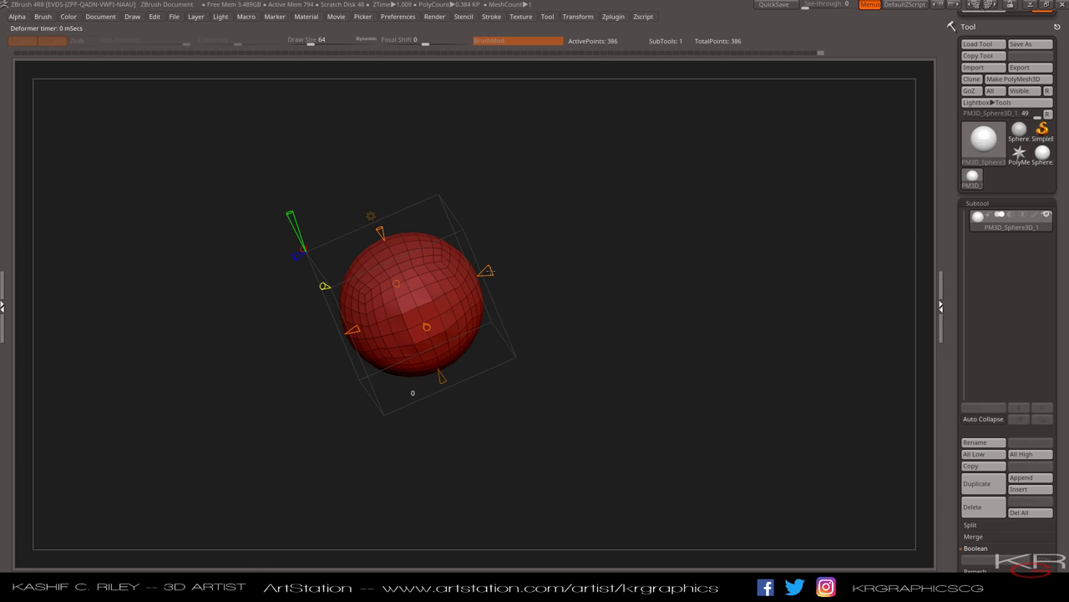
pyautogui.moveTo(484, 274); pyautogui.dragTo(505, 264)
pyautogui.moveTo(531, 276); pyautogui.dragTo(526, 276, button='right')
pyautogui.rightClick(527, 276)
pyautogui.moveTo(508, 267); pyautogui.dragTo(486, 272)
pyautogui.moveTo(552, 304); pyautogui.dragTo(472, 261)
# - Try flattening the sphere's top and bottom together using Y symmetry, along with one of its sides
pyautogui.moveTo(296, 216)
pyautogui.mouseDown()
pyautogui.moveTo(306, 261)
pyautogui.moveTo(296, 205)
pyautogui.mouseUp()
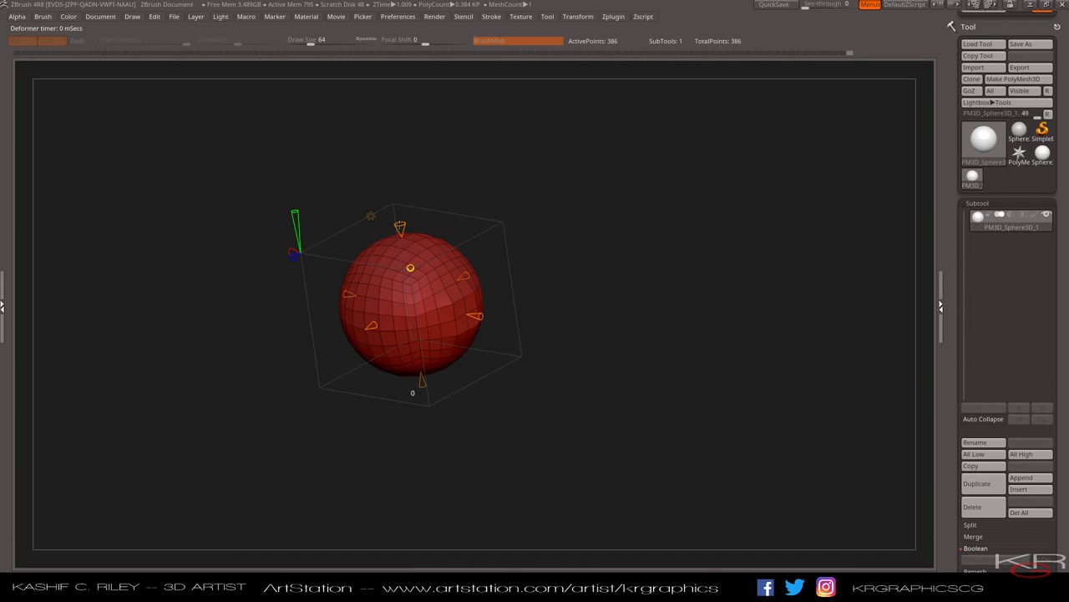
pyautogui.moveTo(400, 230)
pyautogui.mouseDown()
pyautogui.moveTo(410, 302)
pyautogui.moveTo(417, 279)
pyautogui.moveTo(417, 292)
pyautogui.mouseUp()
pyautogui.moveTo(477, 315); pyautogui.dragTo(492, 320, button='right')
pyautogui.moveTo(493, 321); pyautogui.dragTo(433, 297)
pyautogui.moveTo(432, 296); pyautogui.dragTo(398, 329, button='right')
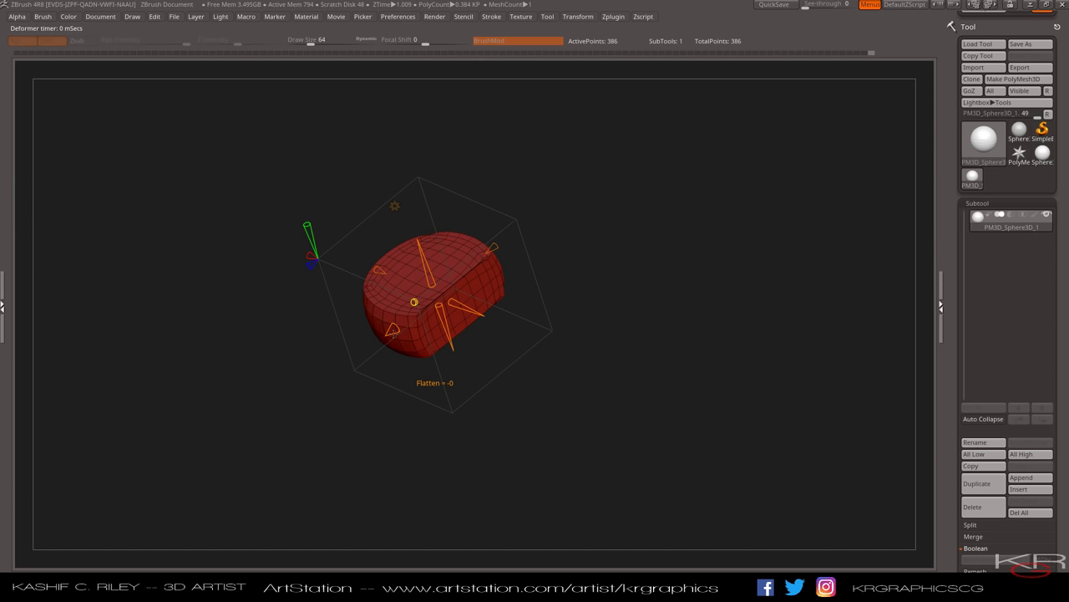
pyautogui.moveTo(396, 330); pyautogui.dragTo(381, 302)
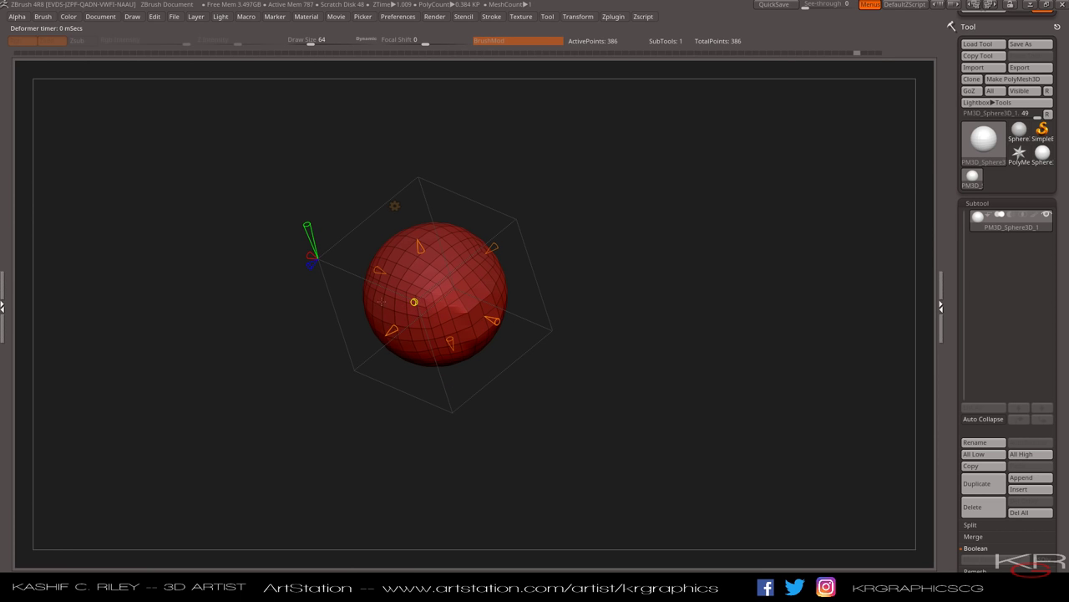
# - Enable Flatten's symmetry on the X and Z axes as well, and flatten the sphere along all three axes into a cube
pyautogui.click(314, 266)
pyautogui.moveTo(309, 256)
pyautogui.mouseDown()
pyautogui.moveTo(243, 239)
pyautogui.moveTo(311, 290)
pyautogui.mouseUp()
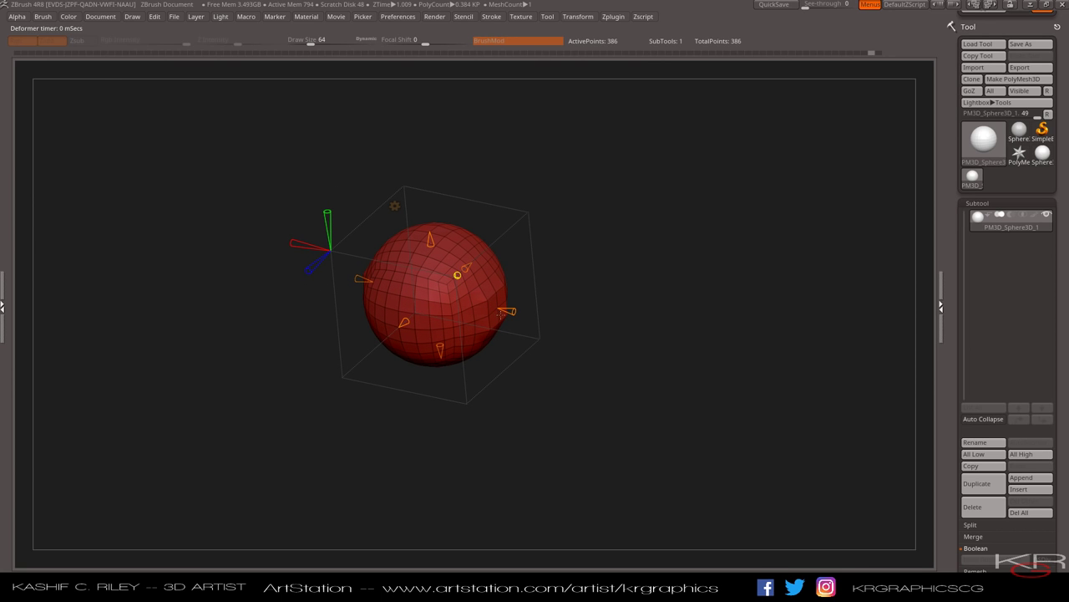
pyautogui.moveTo(510, 314)
pyautogui.mouseDown()
pyautogui.moveTo(487, 308)
pyautogui.moveTo(497, 308)
pyautogui.mouseUp()
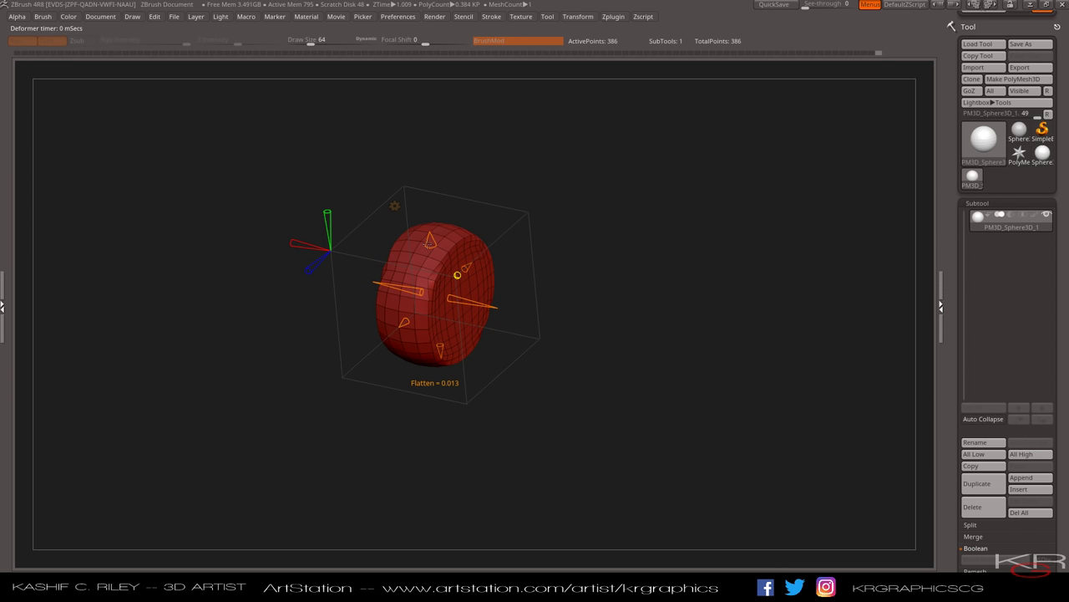
pyautogui.moveTo(430, 244); pyautogui.dragTo(433, 278)
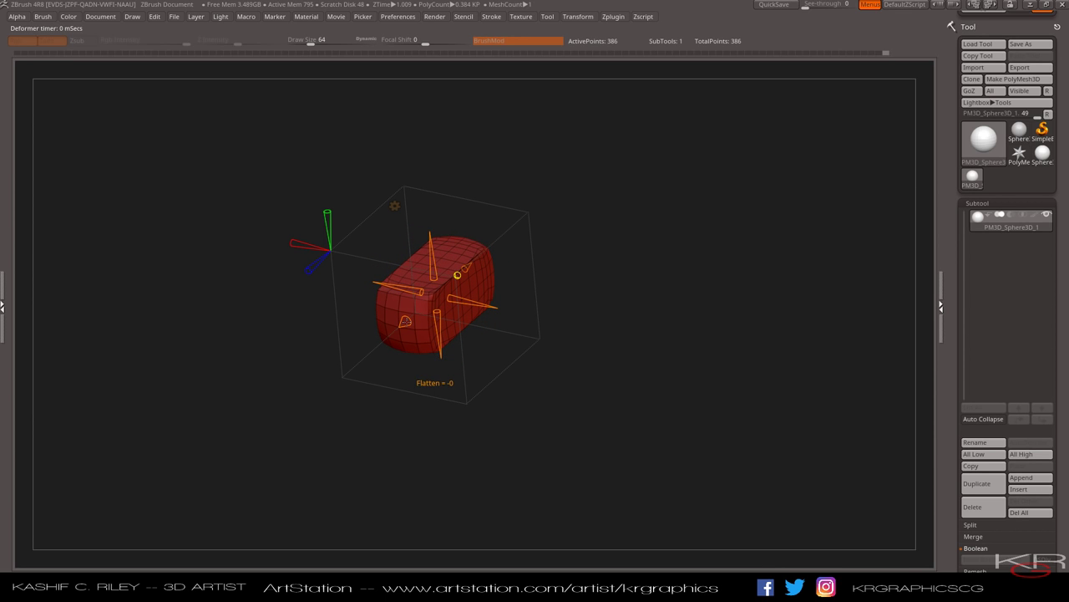
pyautogui.moveTo(405, 320); pyautogui.dragTo(428, 308)
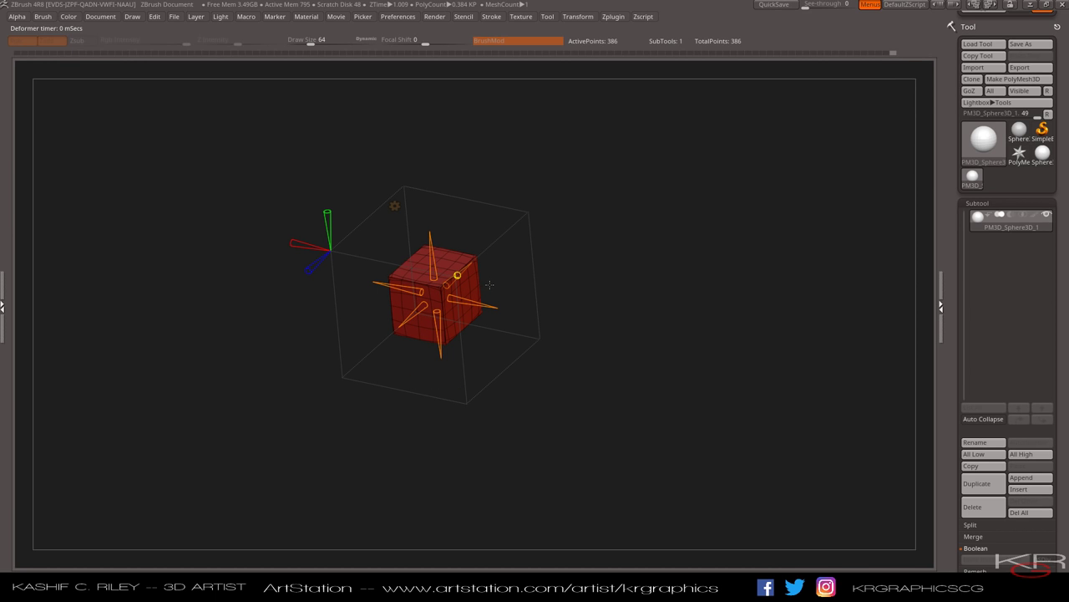
pyautogui.moveTo(593, 301)
pyautogui.mouseDown()
pyautogui.moveTo(616, 262)
pyautogui.moveTo(593, 304)
pyautogui.mouseUp()
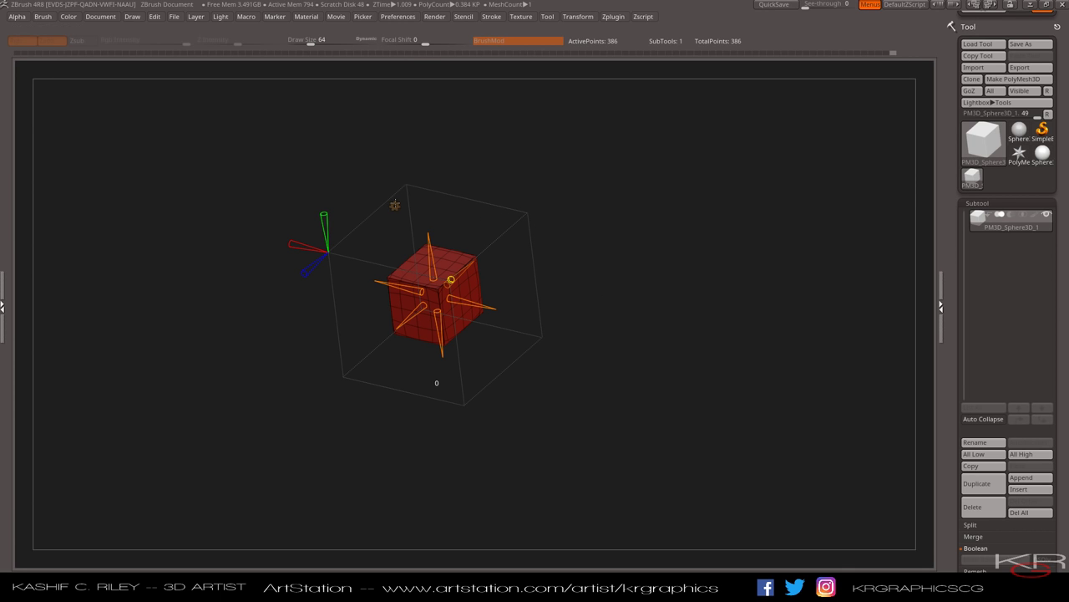
# - Replace the flattened cube with a Ring 3D primitive and apply the Flatten deformer to the ring
pyautogui.click(395, 205)
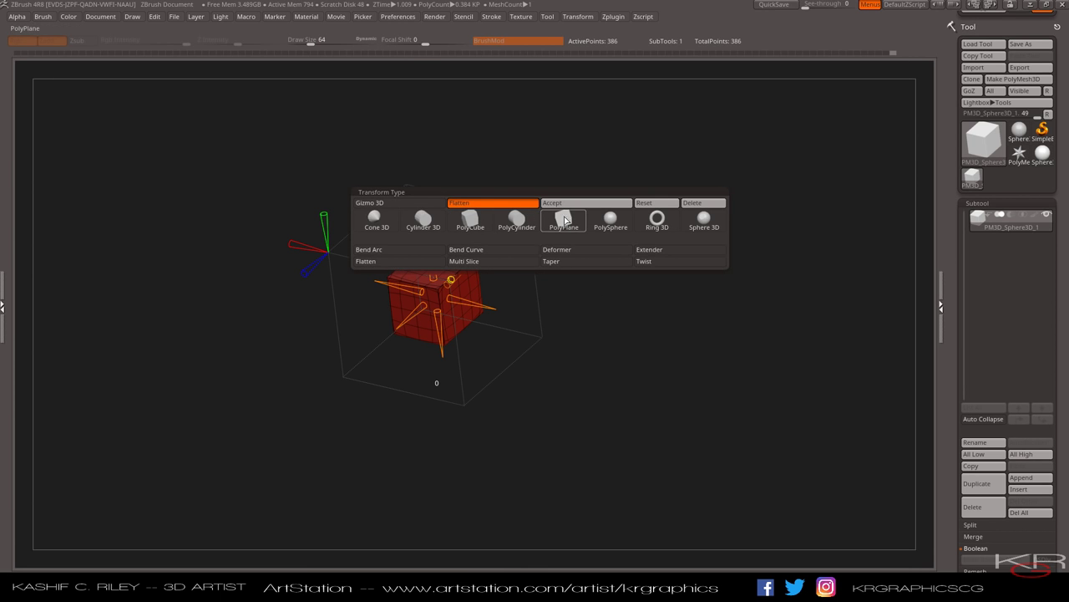
pyautogui.click(657, 219)
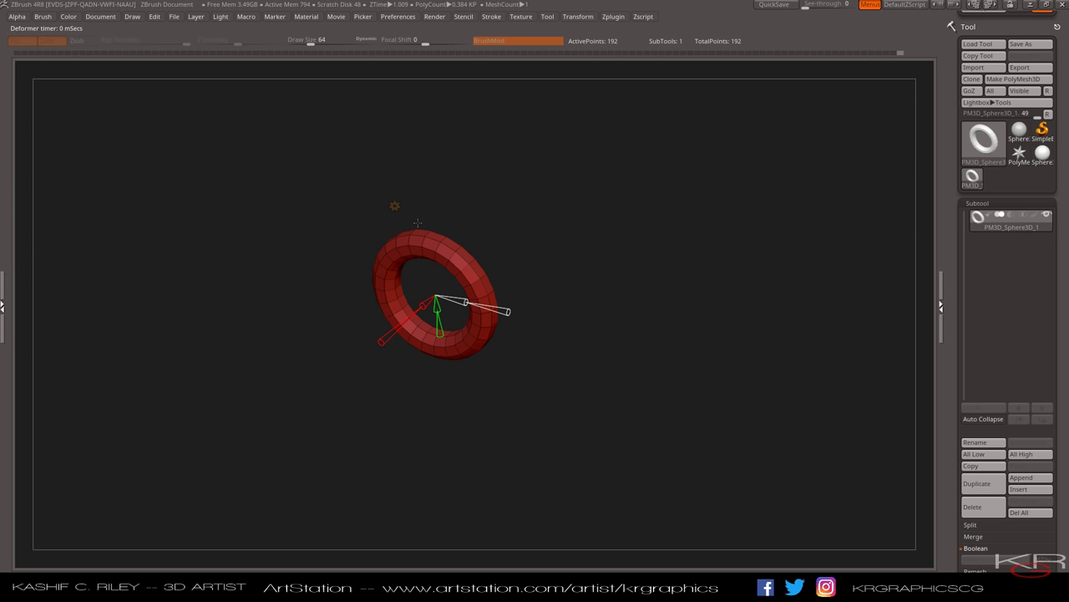
pyautogui.click(395, 205)
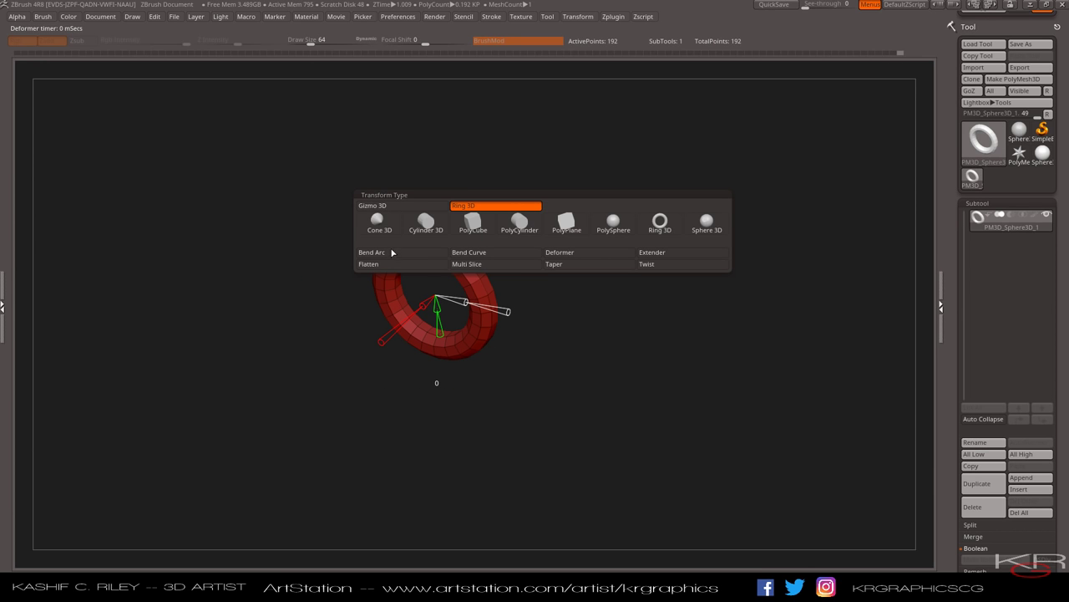
pyautogui.click(388, 265)
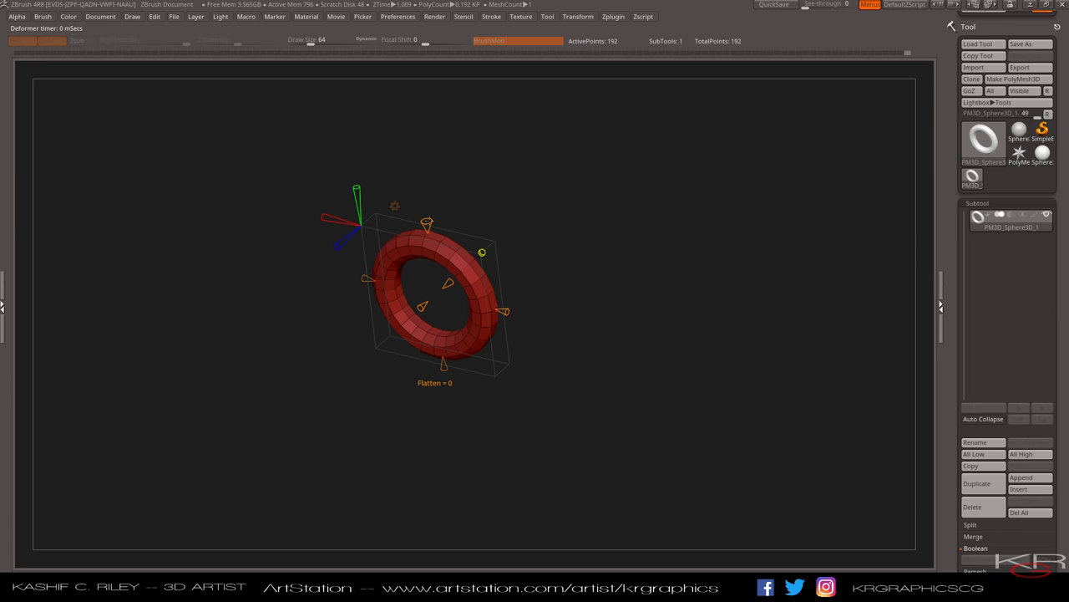
pyautogui.moveTo(545, 276); pyautogui.dragTo(569, 268)
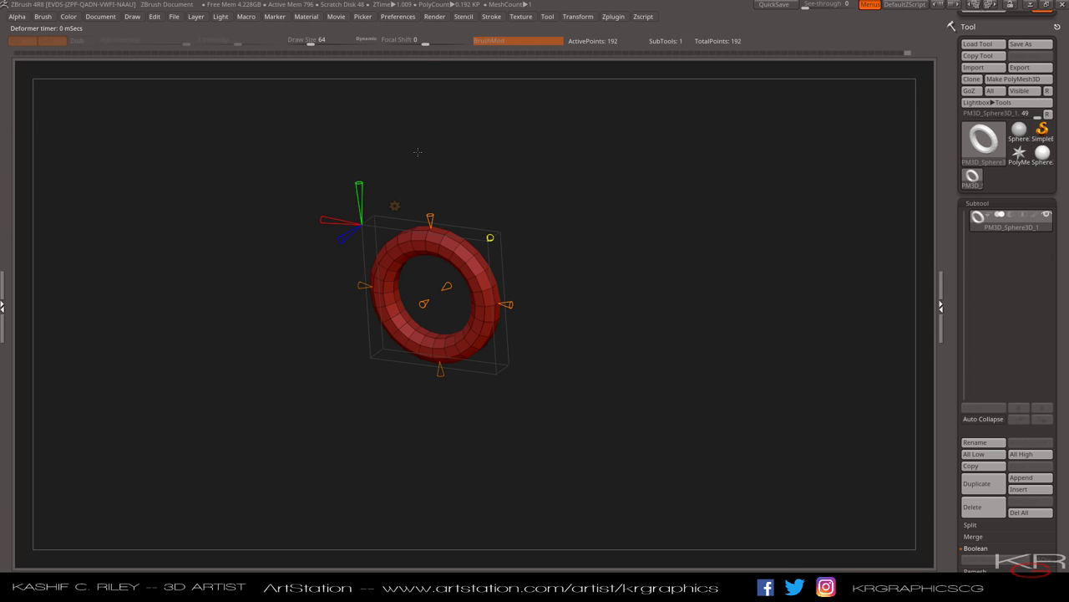
# - Switch the ring to the Multi Slice deformer and adjust its slice resolution and slice width along the X and Z axes
pyautogui.click(395, 205)
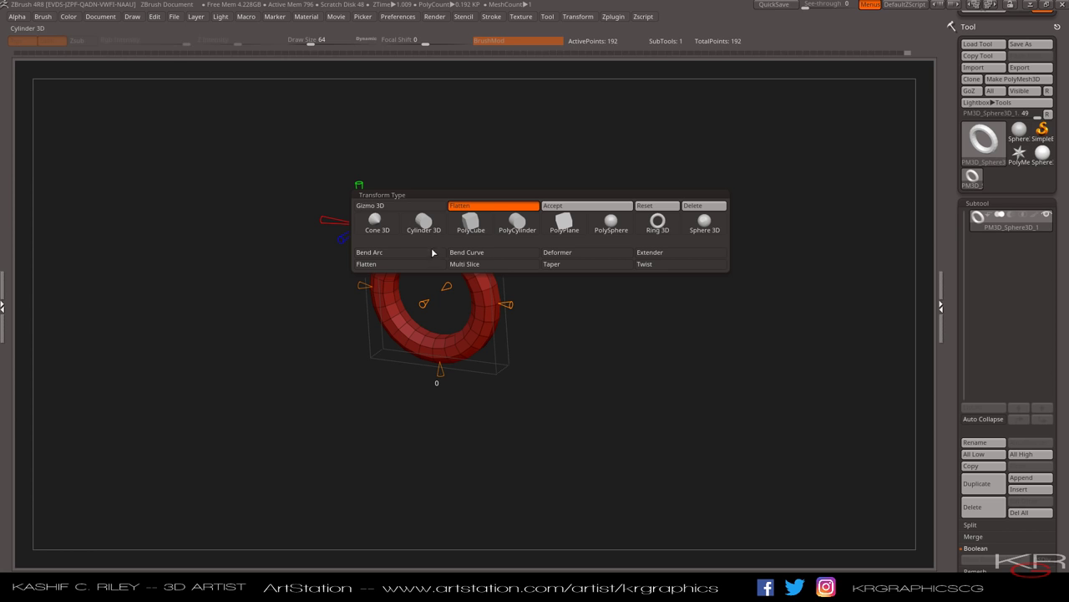
pyautogui.click(464, 264)
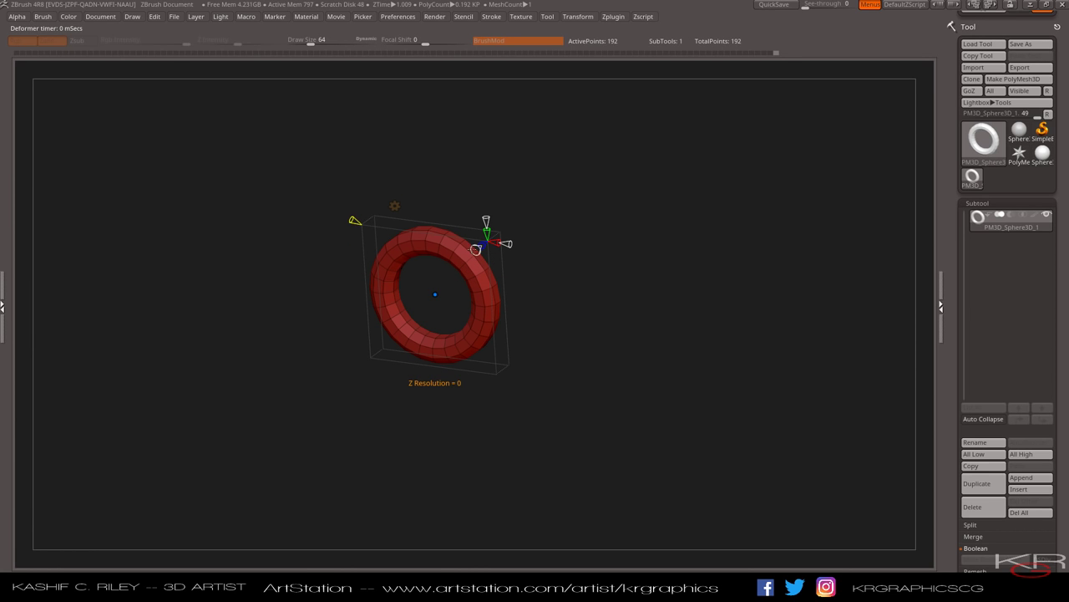
pyautogui.moveTo(475, 249)
pyautogui.mouseDown()
pyautogui.moveTo(484, 217)
pyautogui.moveTo(473, 250)
pyautogui.mouseUp()
pyautogui.moveTo(485, 214); pyautogui.dragTo(539, 248)
pyautogui.click(475, 249)
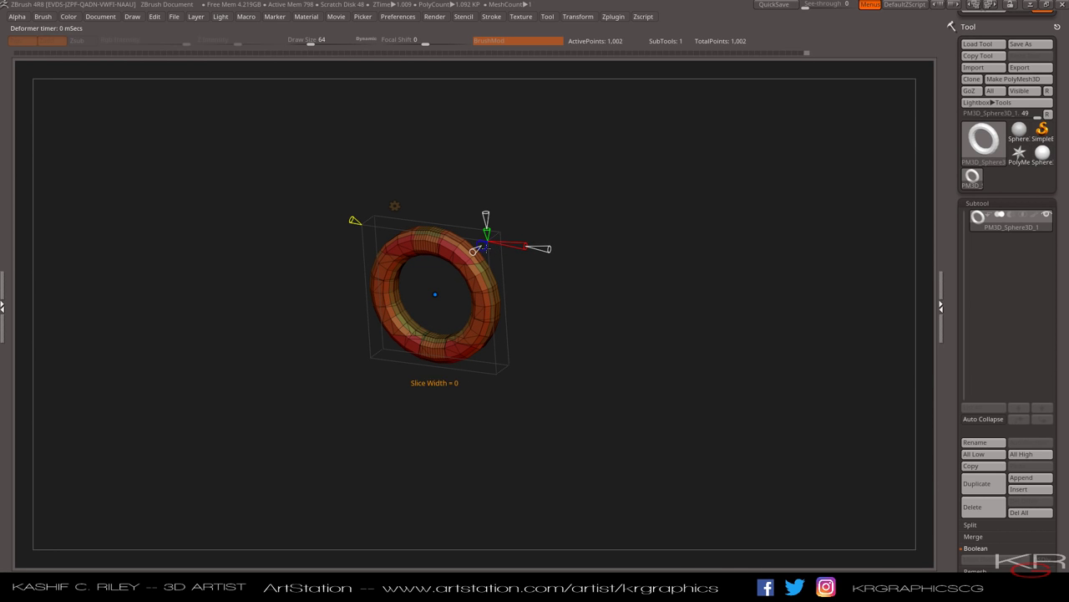
pyautogui.moveTo(473, 251); pyautogui.dragTo(464, 259)
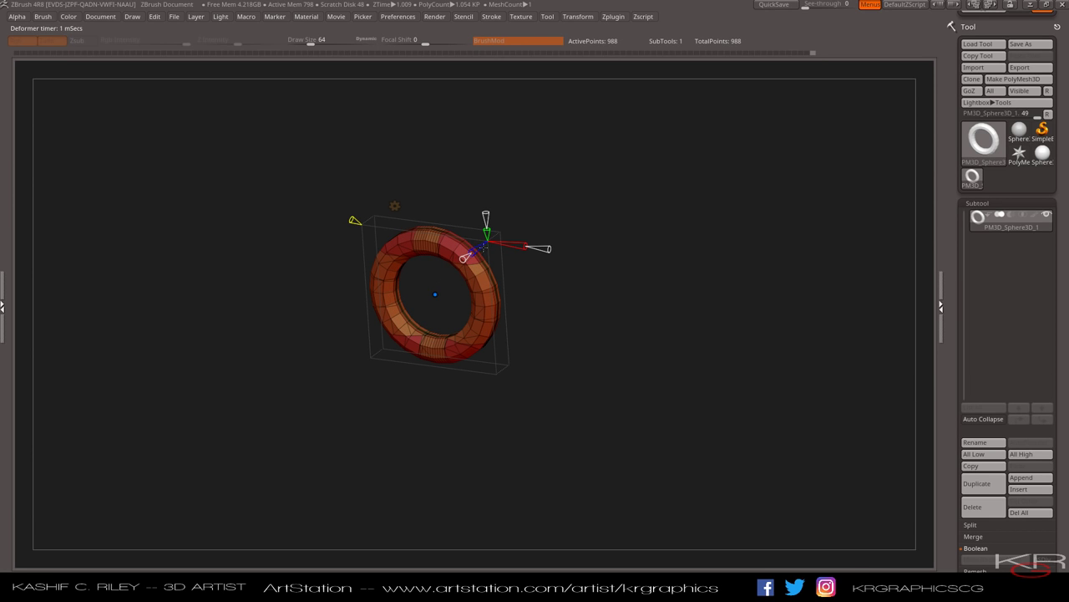
# - Reset the ring's Multi Slice changes and switch it to the Taper deformer
pyautogui.moveTo(354, 220); pyautogui.dragTo(341, 214)
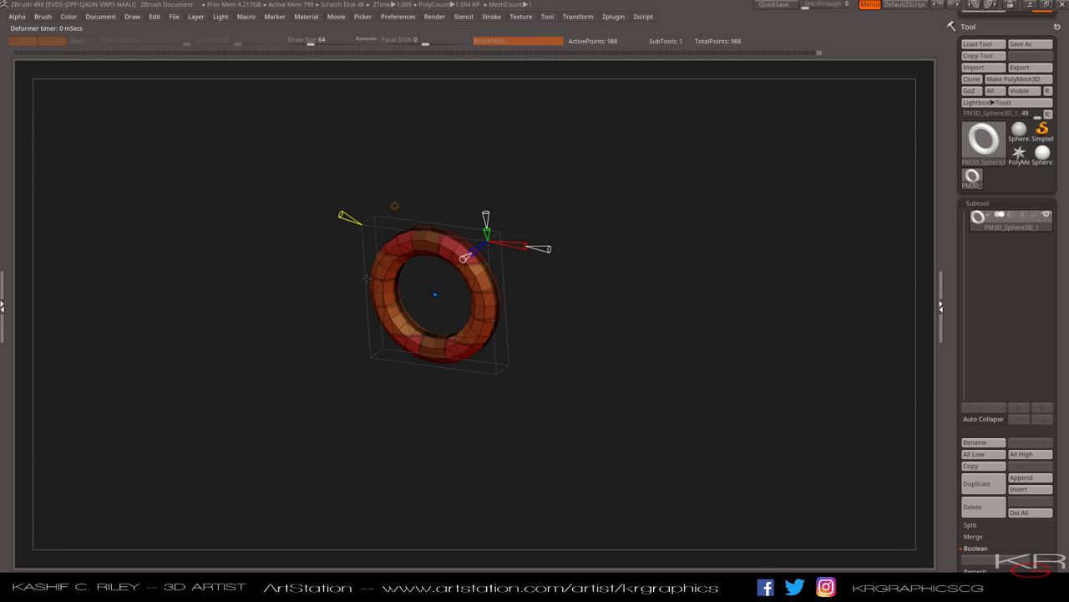
pyautogui.click(394, 206)
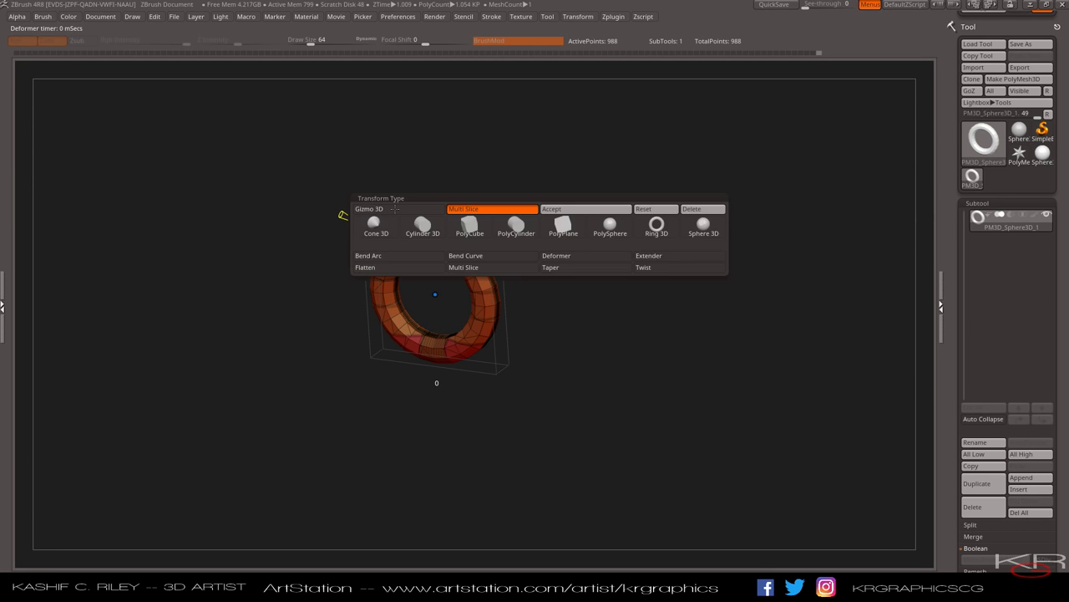
pyautogui.click(651, 213)
pyautogui.click(394, 204)
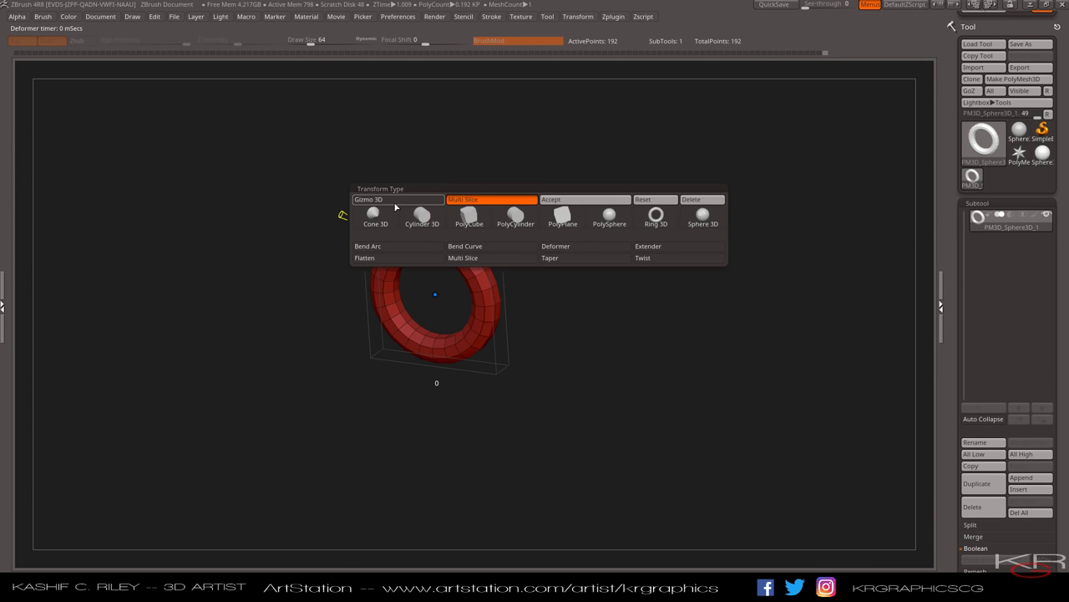
pyautogui.click(556, 261)
pyautogui.moveTo(559, 263); pyautogui.dragTo(601, 358)
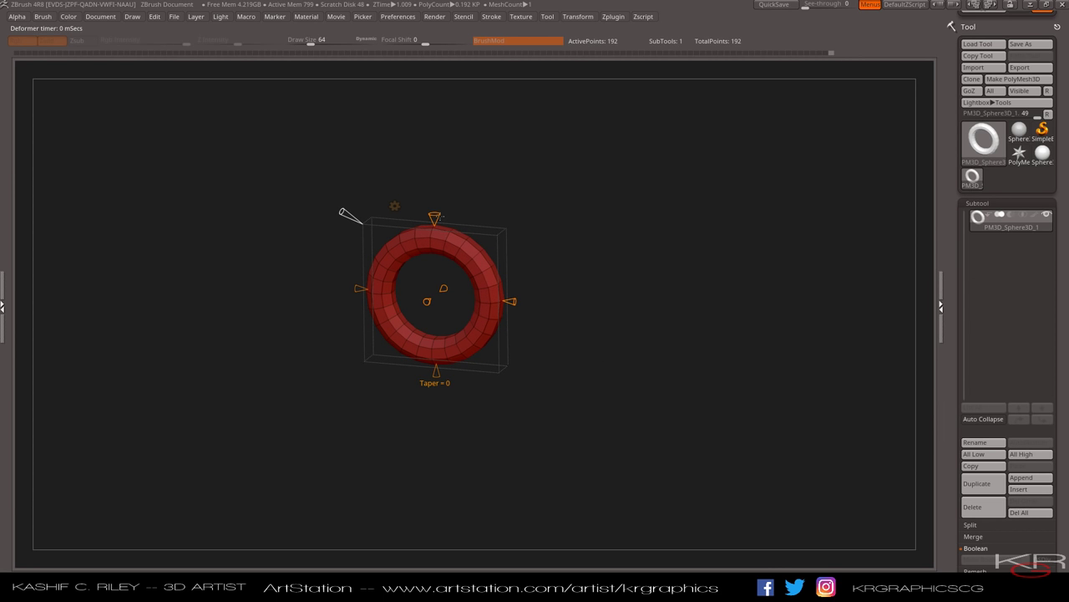
# - Try tapering the ring to points at its top and bottom, flaring one side outward and narrowing the opposite side
pyautogui.moveTo(436, 217); pyautogui.dragTo(436, 253)
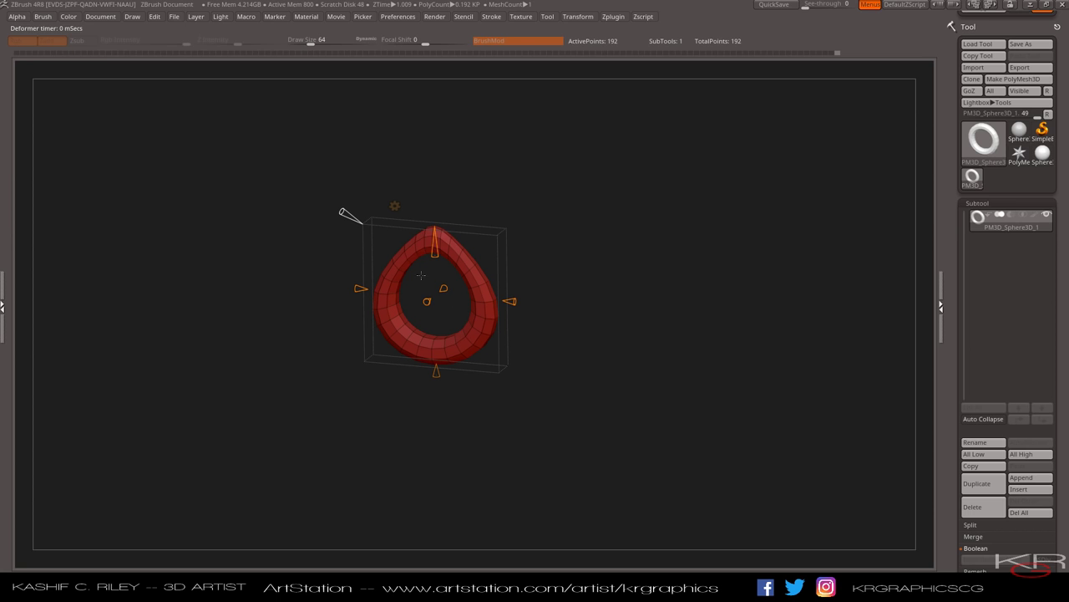
pyautogui.moveTo(436, 371); pyautogui.dragTo(435, 346)
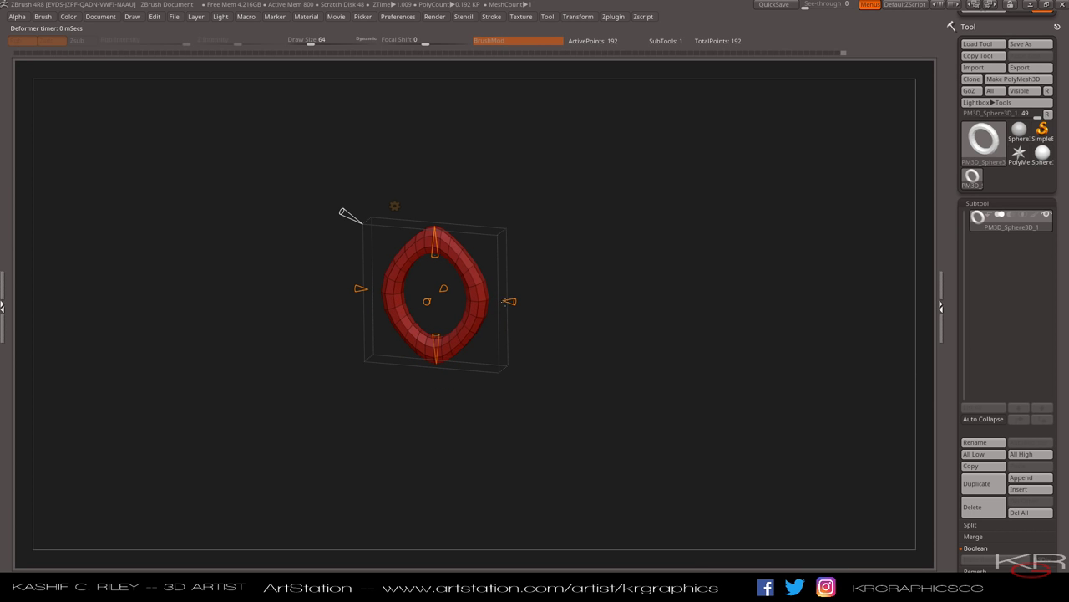
pyautogui.moveTo(510, 300); pyautogui.dragTo(561, 309)
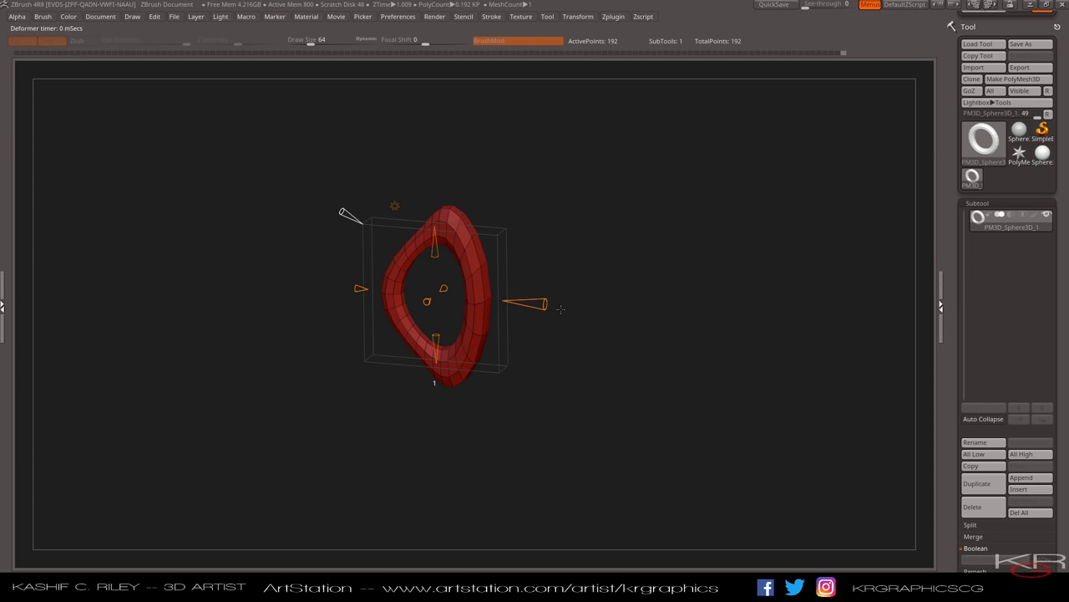
pyautogui.moveTo(643, 314); pyautogui.dragTo(644, 314)
pyautogui.moveTo(546, 307); pyautogui.dragTo(595, 307)
pyautogui.moveTo(359, 289); pyautogui.dragTo(390, 291)
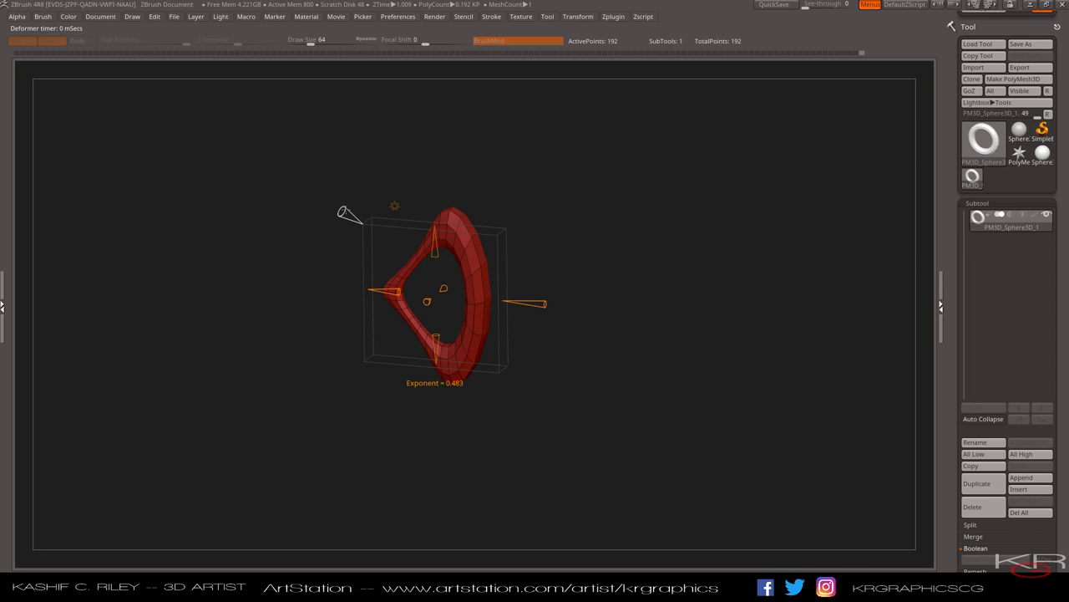
# - Adjust the Taper exponent and try flaring the ring's front outward with the depth-axis handle
pyautogui.moveTo(342, 214)
pyautogui.mouseDown()
pyautogui.moveTo(325, 211)
pyautogui.moveTo(354, 217)
pyautogui.moveTo(305, 205)
pyautogui.moveTo(344, 207)
pyautogui.mouseUp()
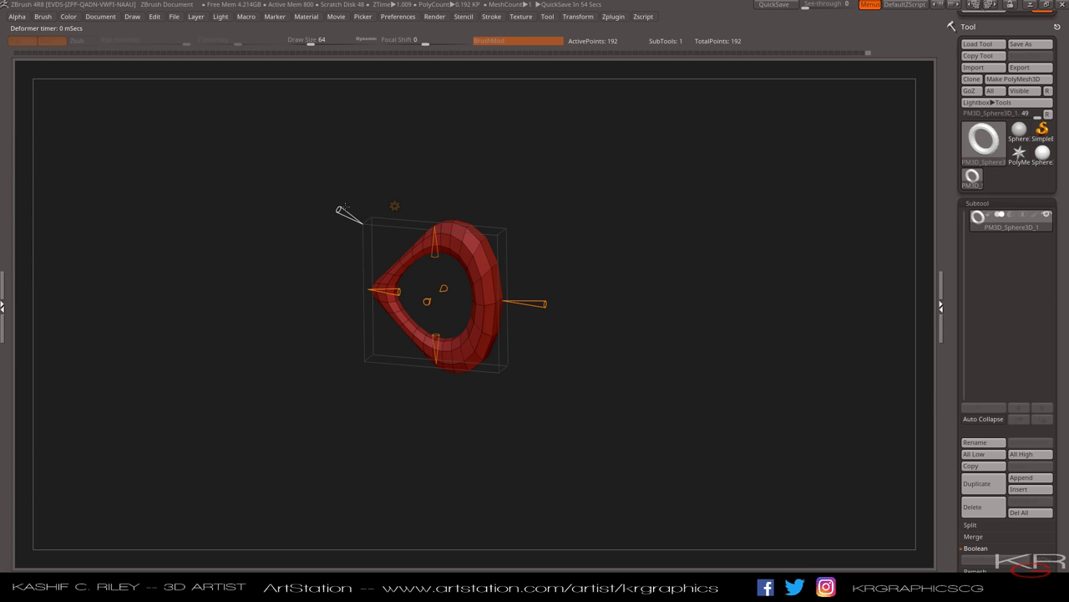
pyautogui.moveTo(426, 301); pyautogui.dragTo(400, 315)
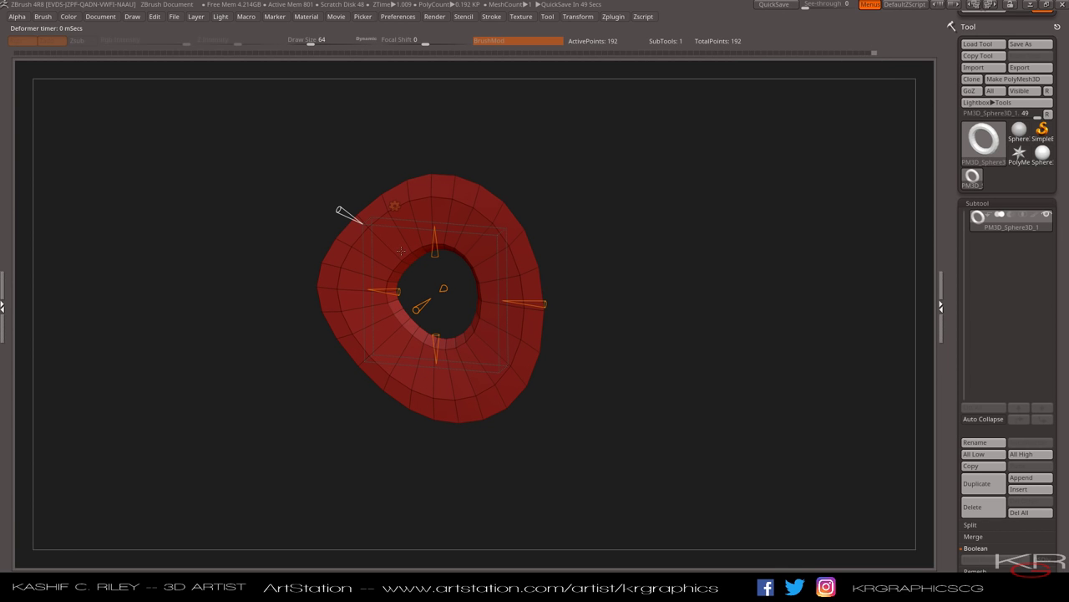
# - Reset the tapered ring to its original shape and switch it to the Twist deformer
pyautogui.click(395, 205)
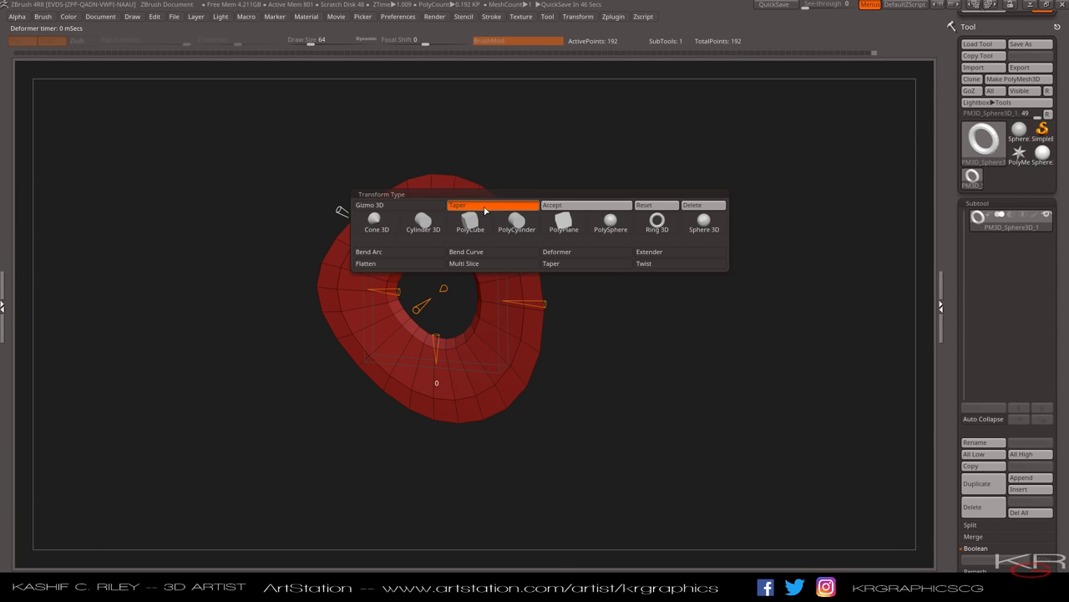
pyautogui.click(654, 205)
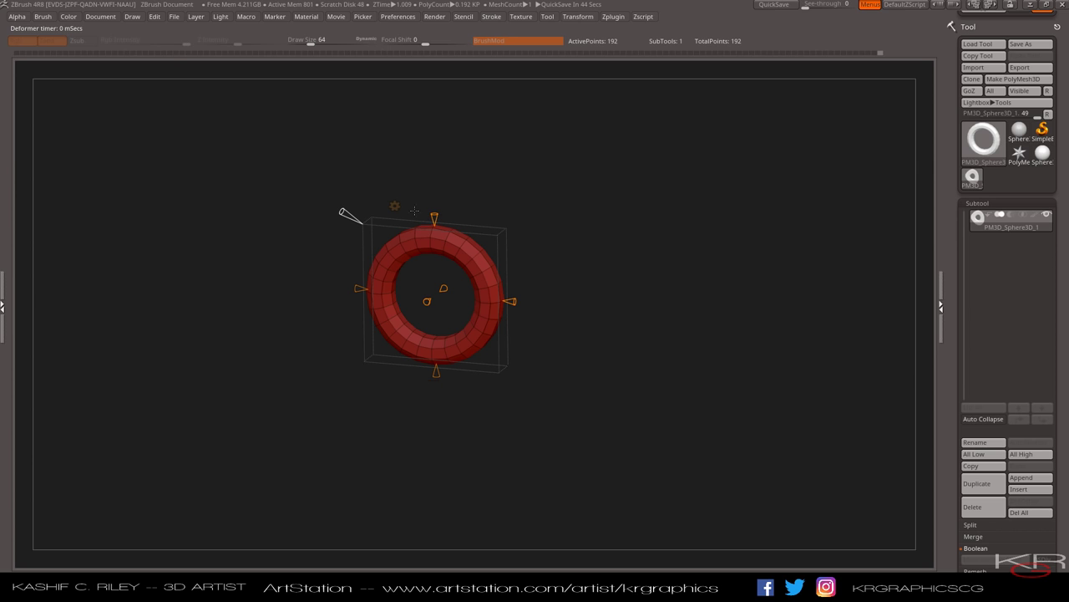
pyautogui.click(395, 206)
pyautogui.click(653, 267)
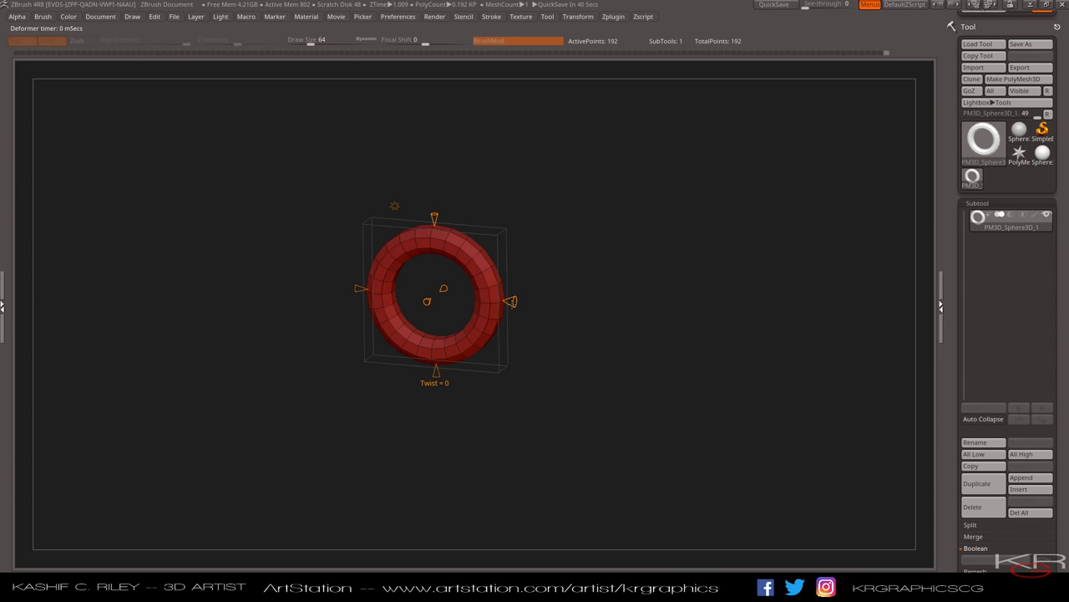
# - Try twisting the ring along the X and Z axes, bringing it back to its untwisted shape
pyautogui.moveTo(511, 301)
pyautogui.mouseDown()
pyautogui.moveTo(573, 322)
pyautogui.moveTo(513, 303)
pyautogui.mouseUp()
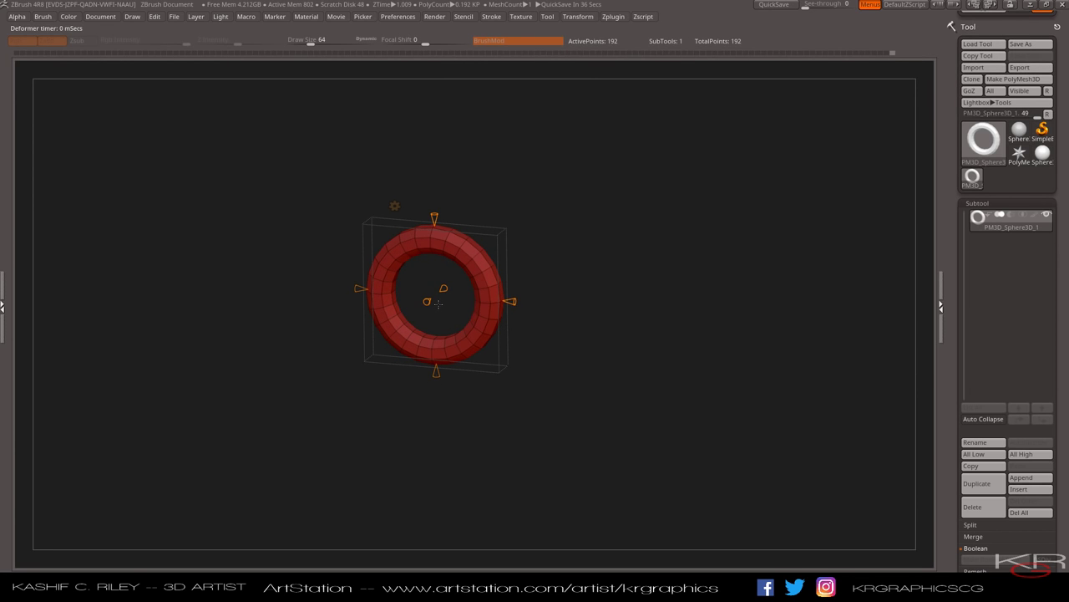
pyautogui.moveTo(427, 302); pyautogui.dragTo(447, 316)
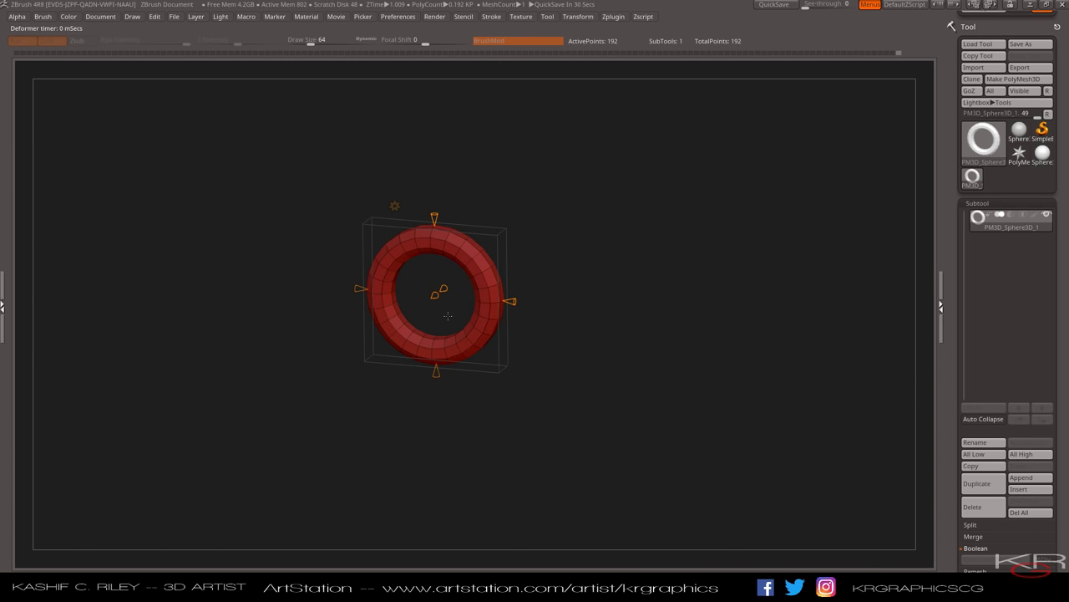
pyautogui.moveTo(357, 289)
pyautogui.mouseDown()
pyautogui.moveTo(291, 283)
pyautogui.moveTo(365, 278)
pyautogui.mouseUp()
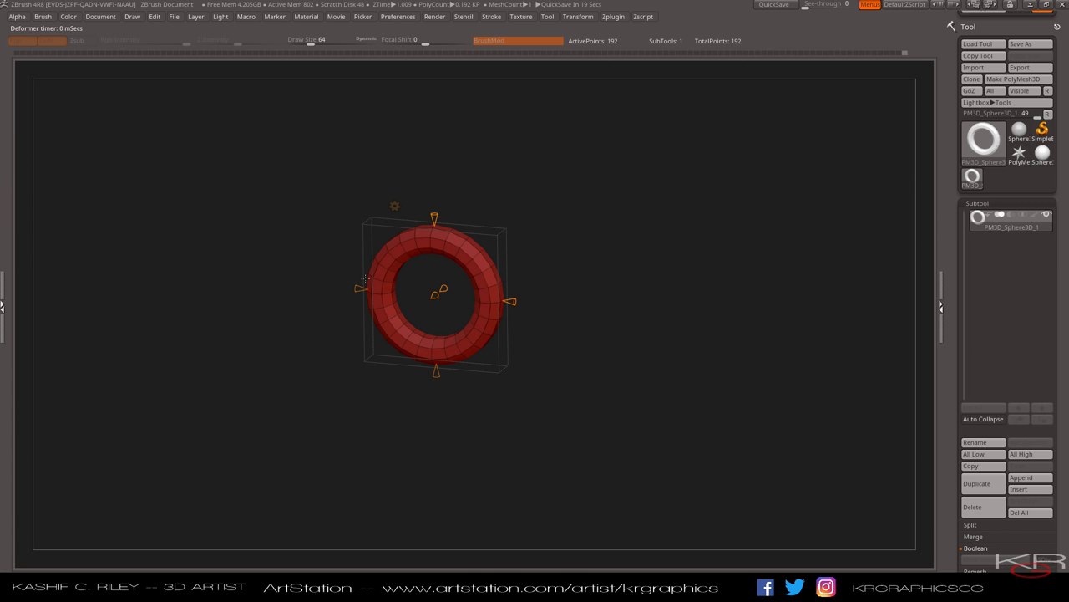
pyautogui.moveTo(408, 206); pyautogui.dragTo(579, 225)
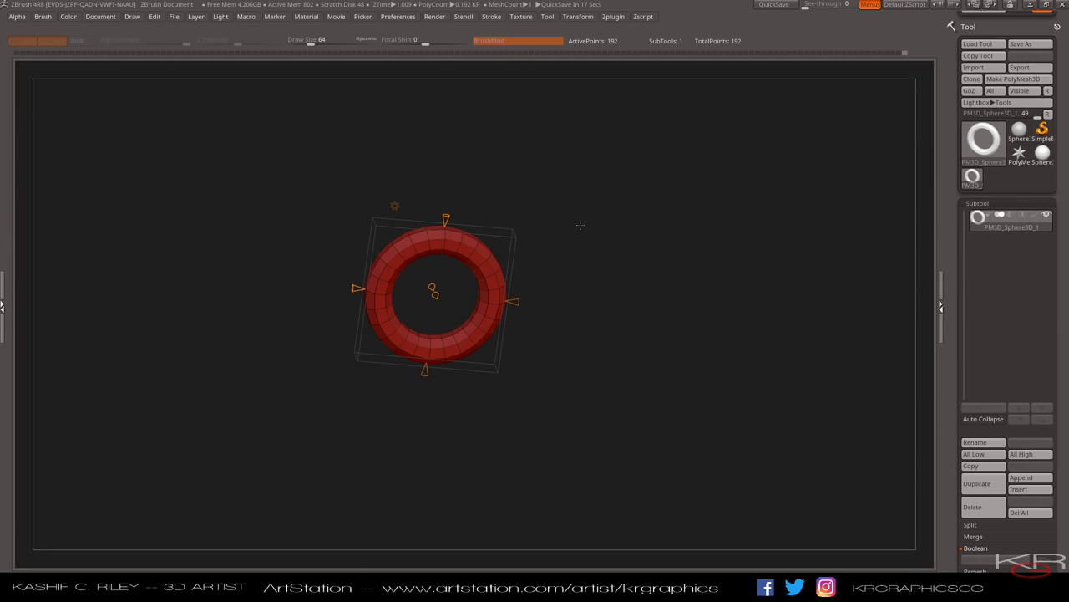
# - Leave the Twist deformer and return the ring to the standard Gizmo 3D transform type
pyautogui.click(394, 205)
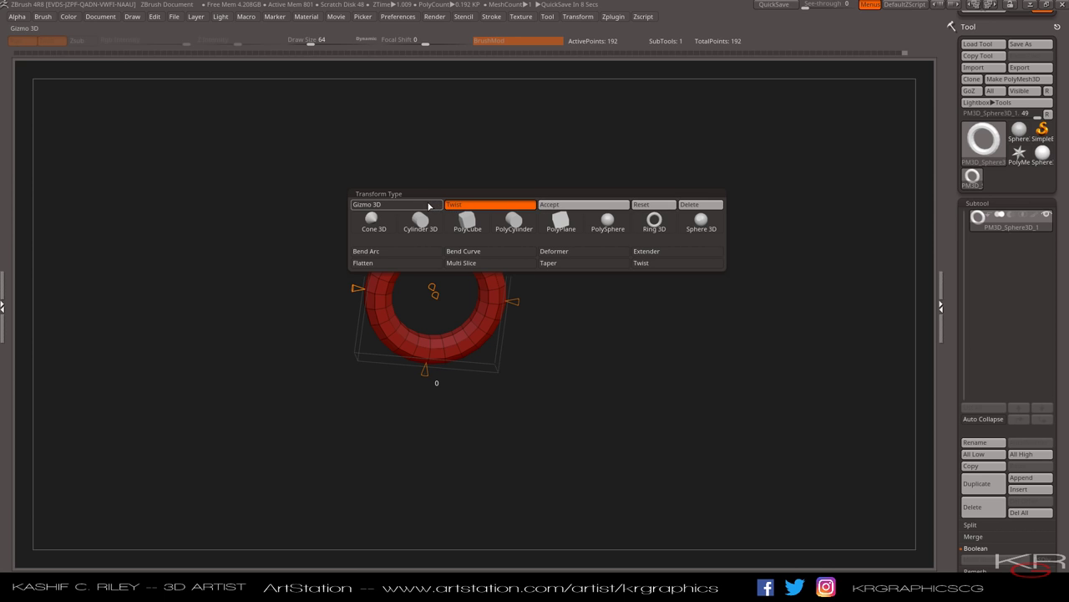
pyautogui.click(428, 206)
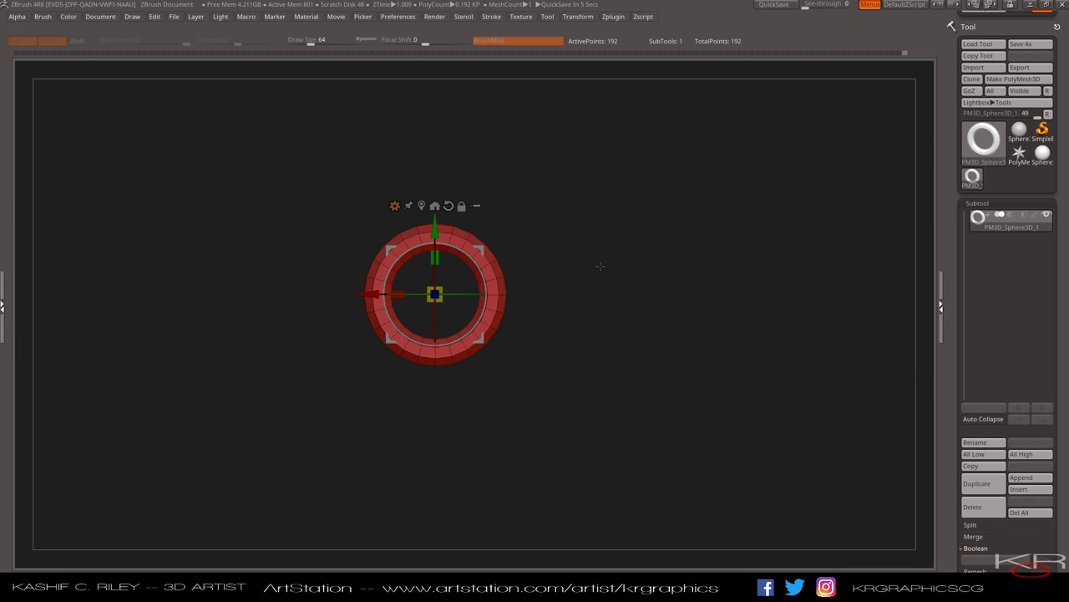
pyautogui.moveTo(616, 285); pyautogui.dragTo(600, 298)
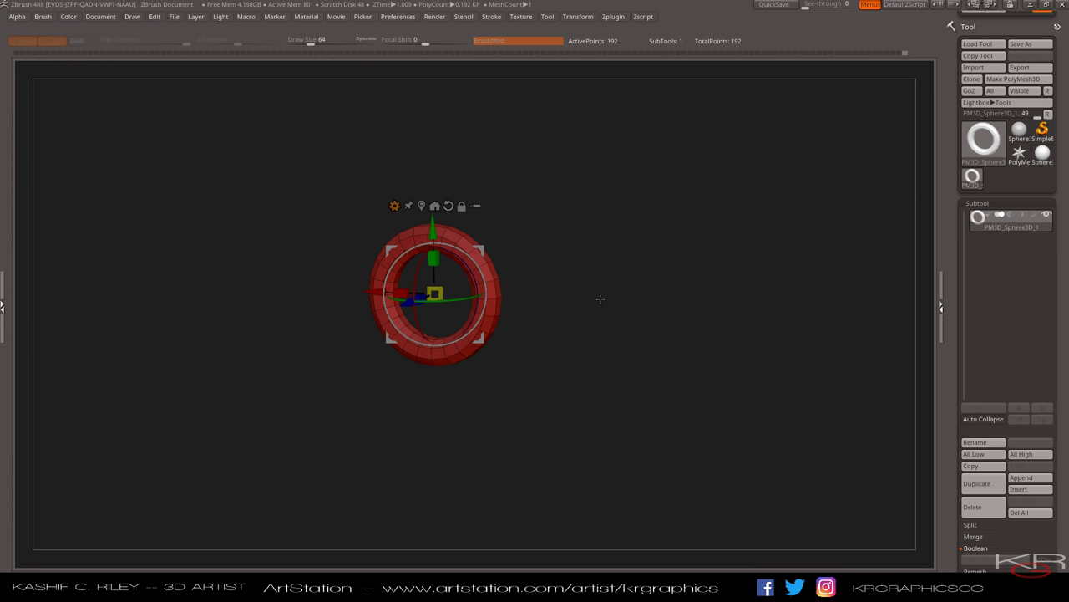
pyautogui.click(394, 206)
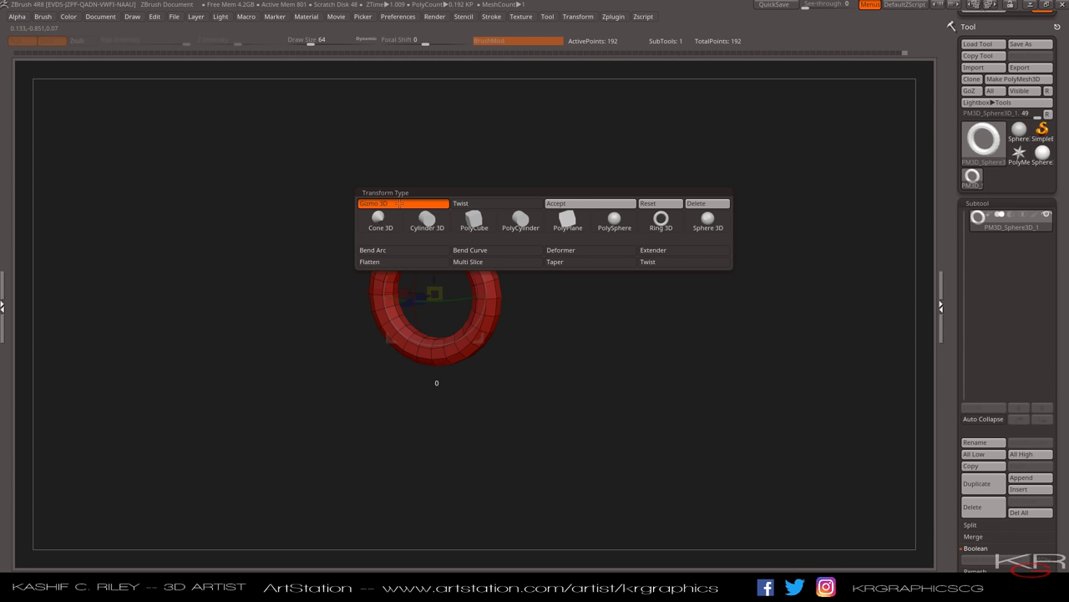
pyautogui.click(400, 204)
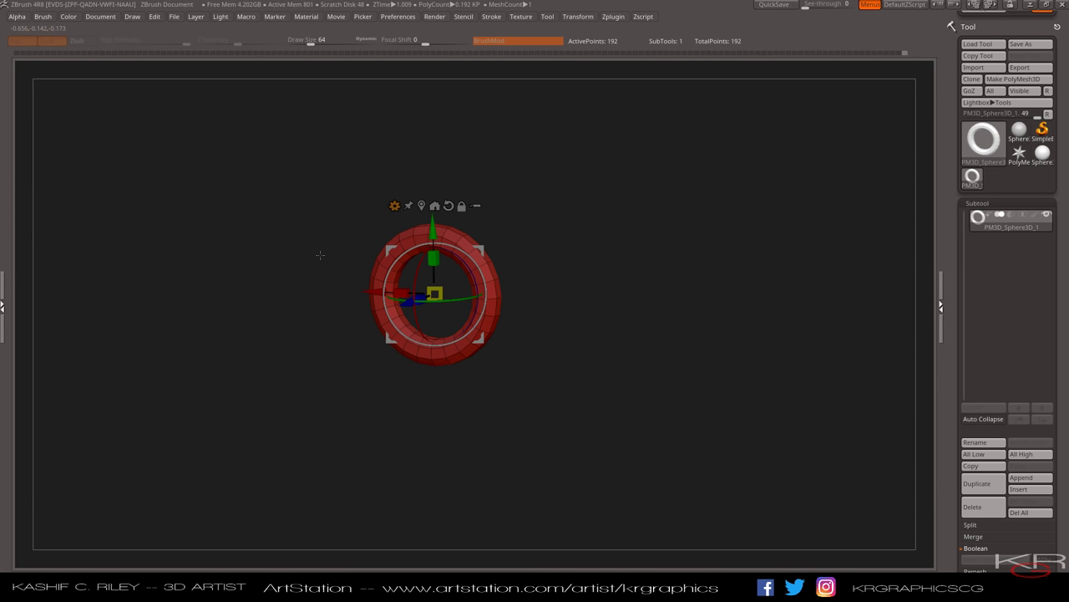
# - Look through the palettes from Alpha to Macro, the Zplugin list, and the modifiers in the Transform palette
pyautogui.click(47, 18)
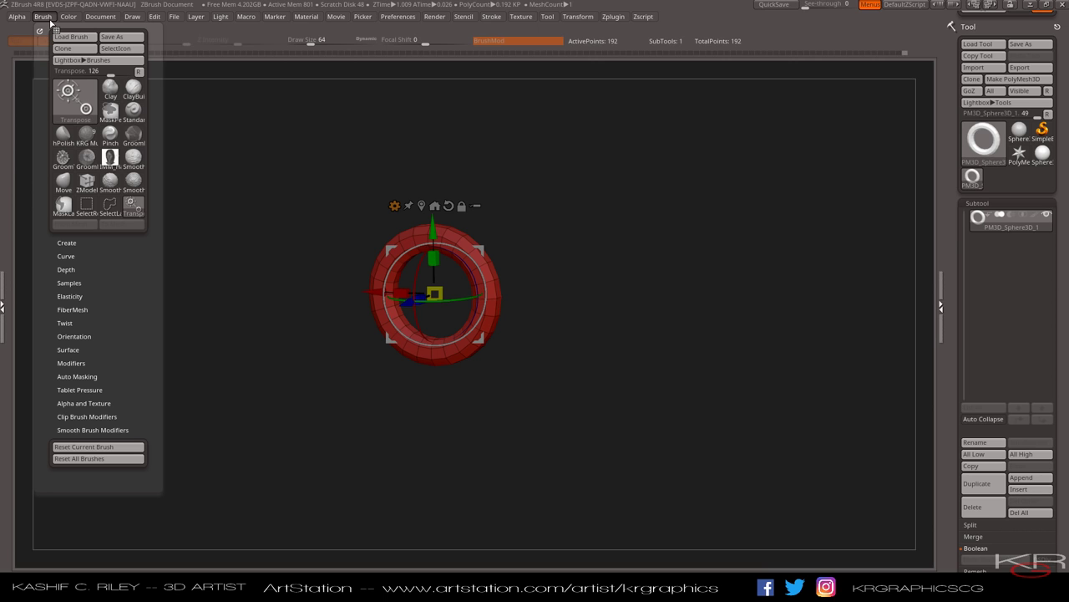
pyautogui.click(15, 18)
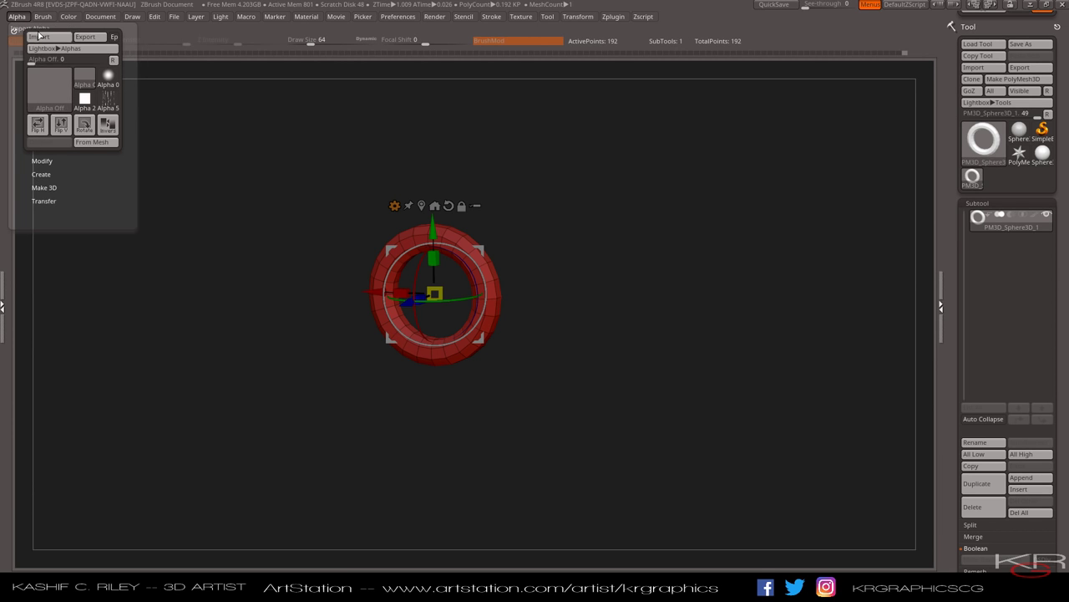
pyautogui.click(70, 18)
pyautogui.click(90, 17)
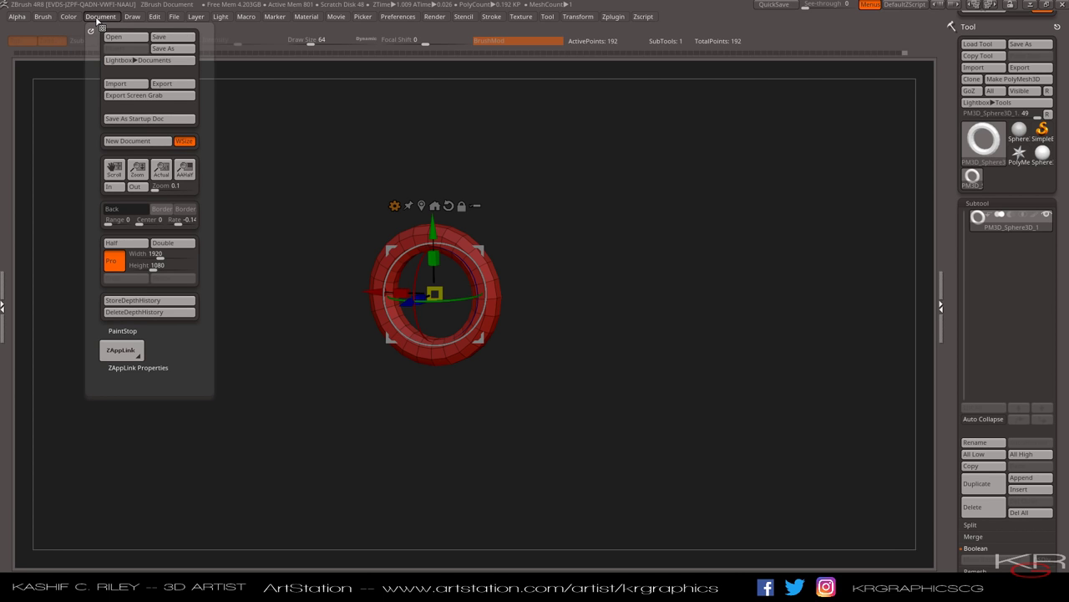
pyautogui.click(131, 18)
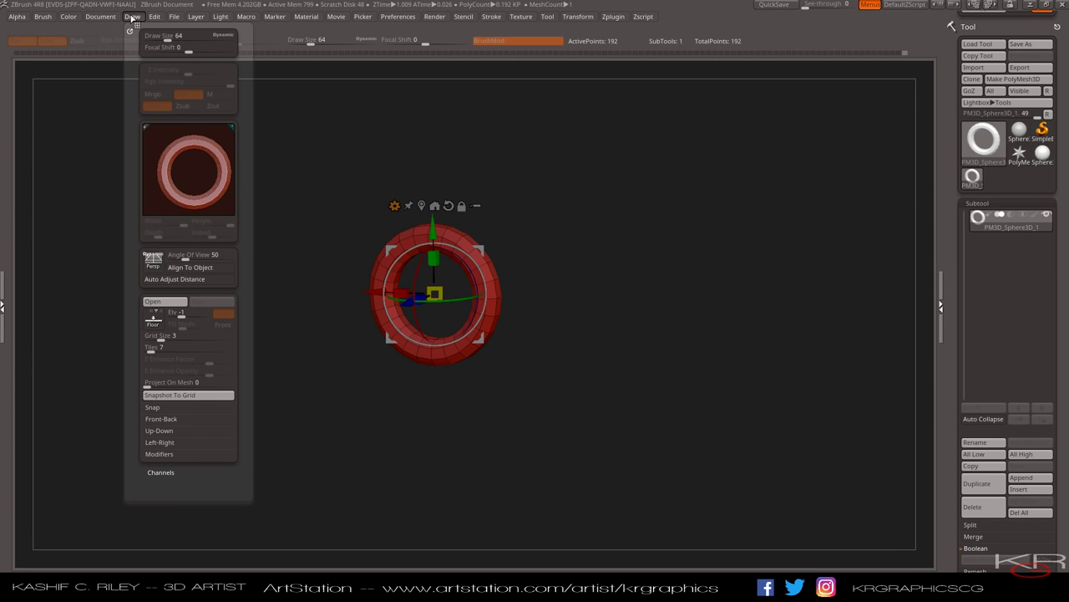
pyautogui.click(154, 17)
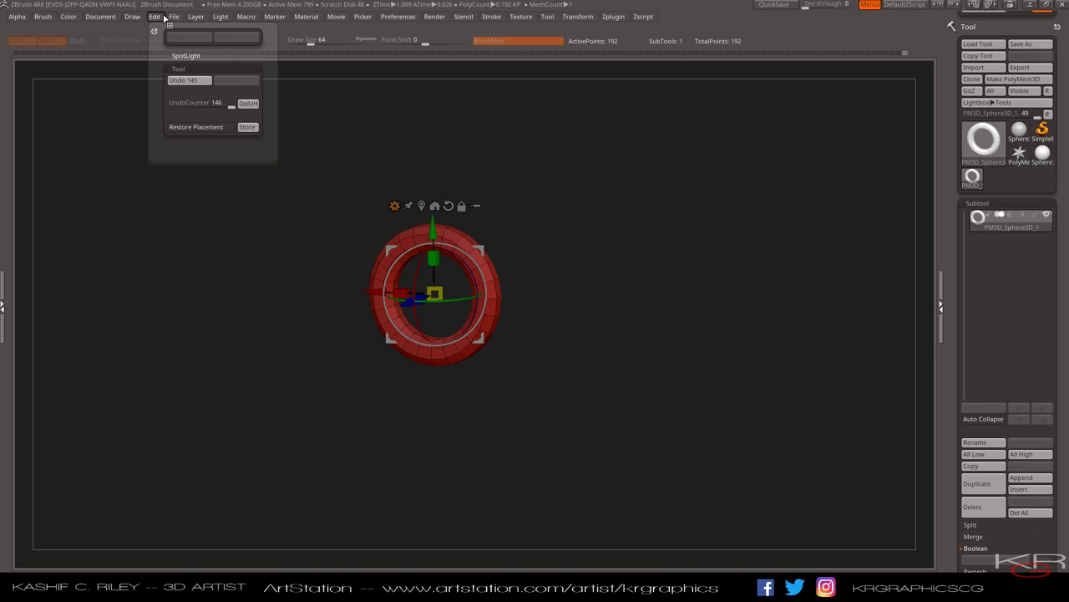
pyautogui.click(173, 18)
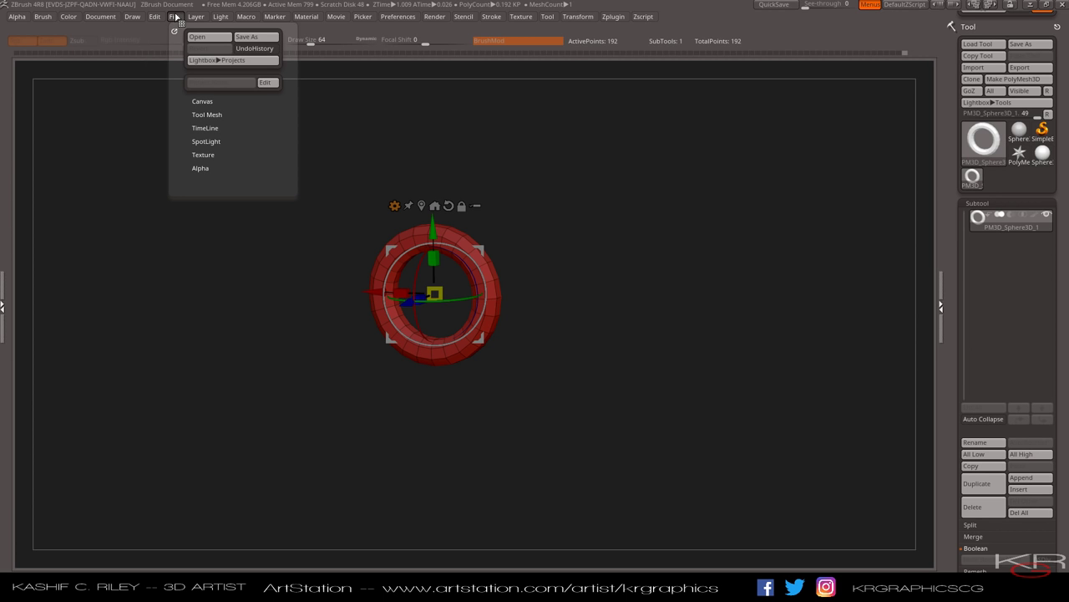
pyautogui.click(194, 18)
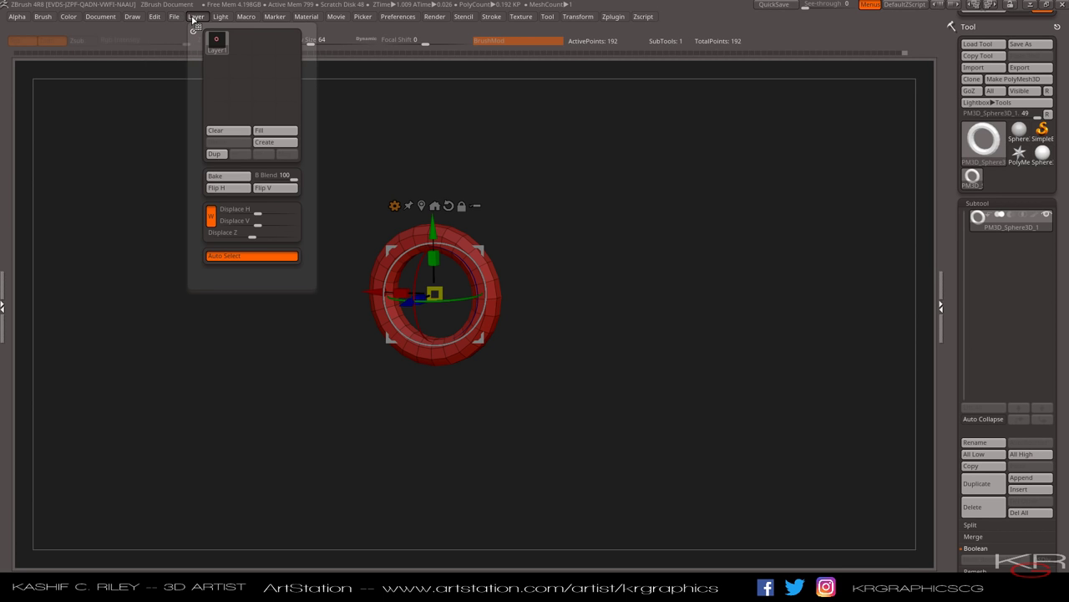
pyautogui.click(217, 18)
pyautogui.click(246, 16)
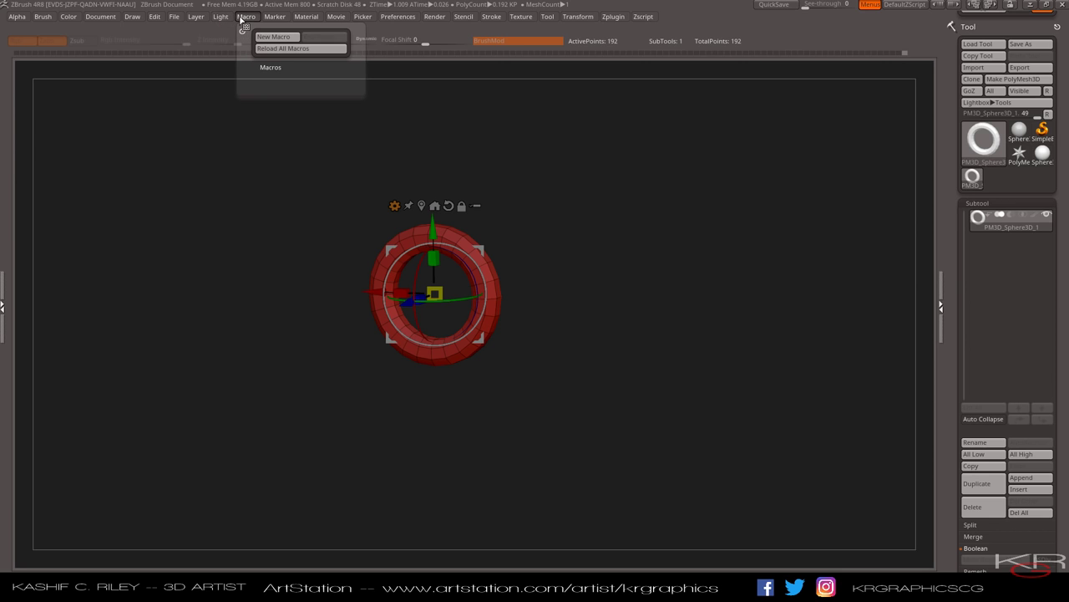
pyautogui.click(619, 17)
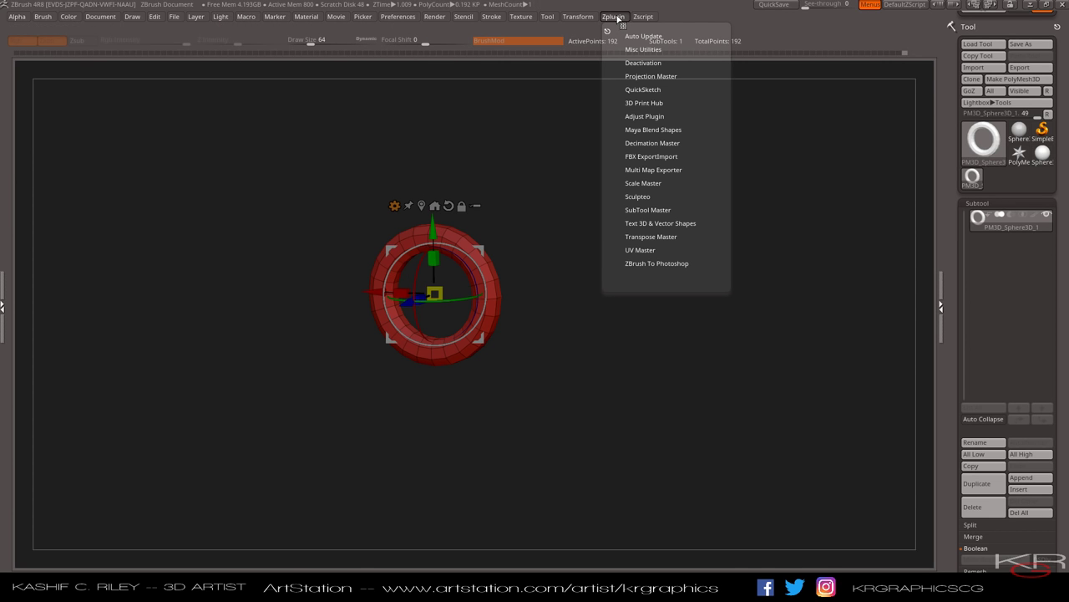
pyautogui.click(589, 17)
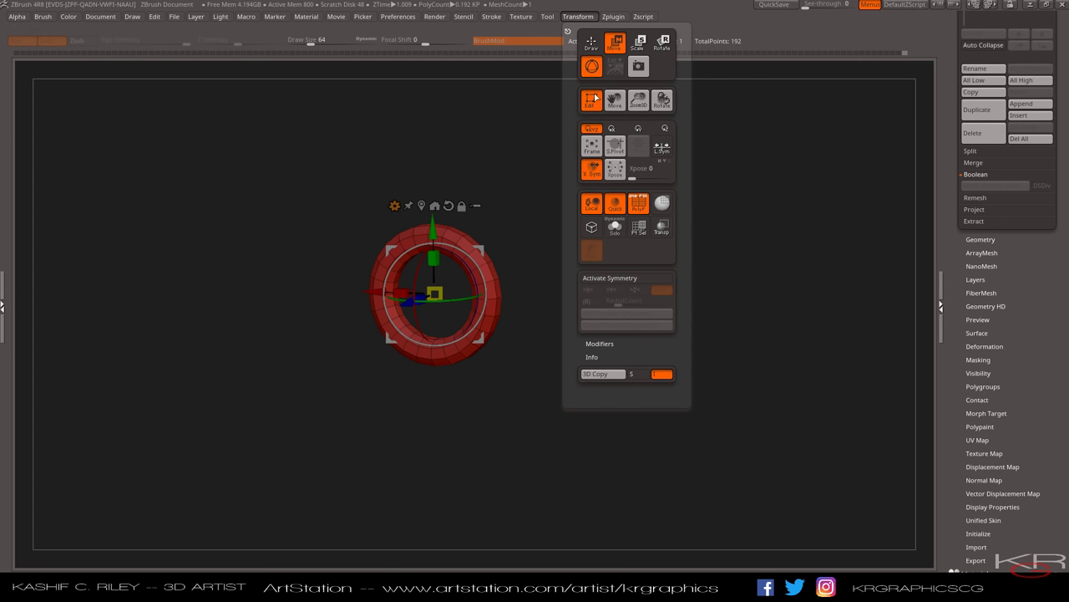
pyautogui.click(599, 343)
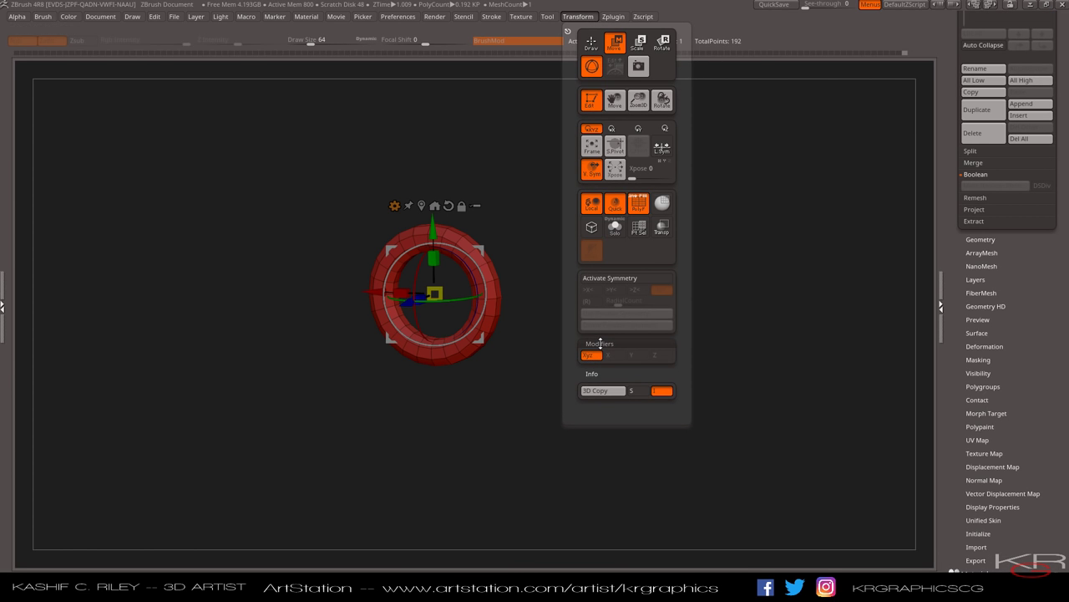
pyautogui.click(600, 343)
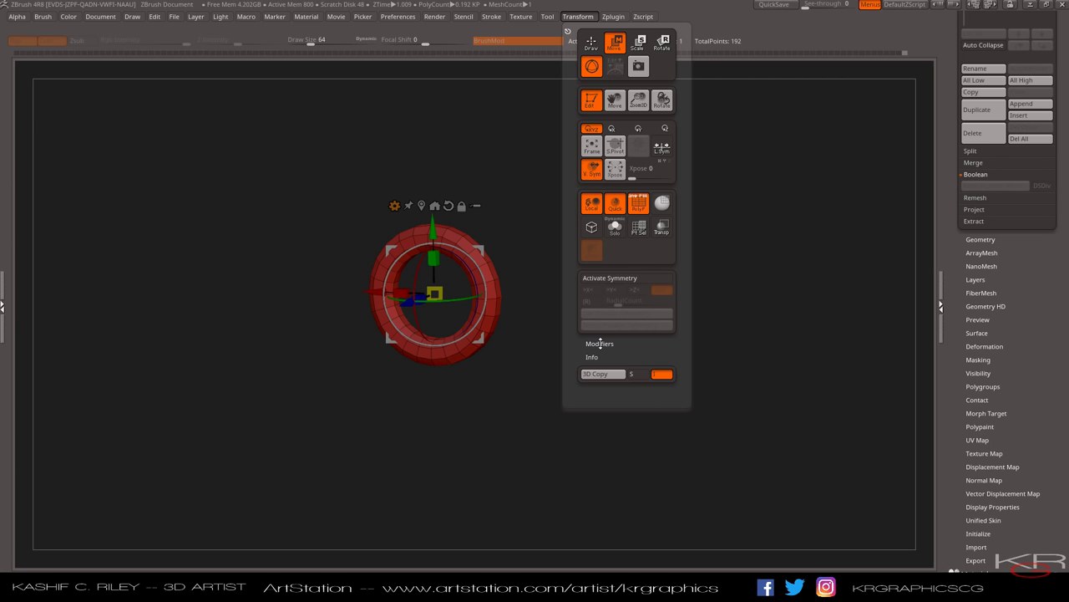